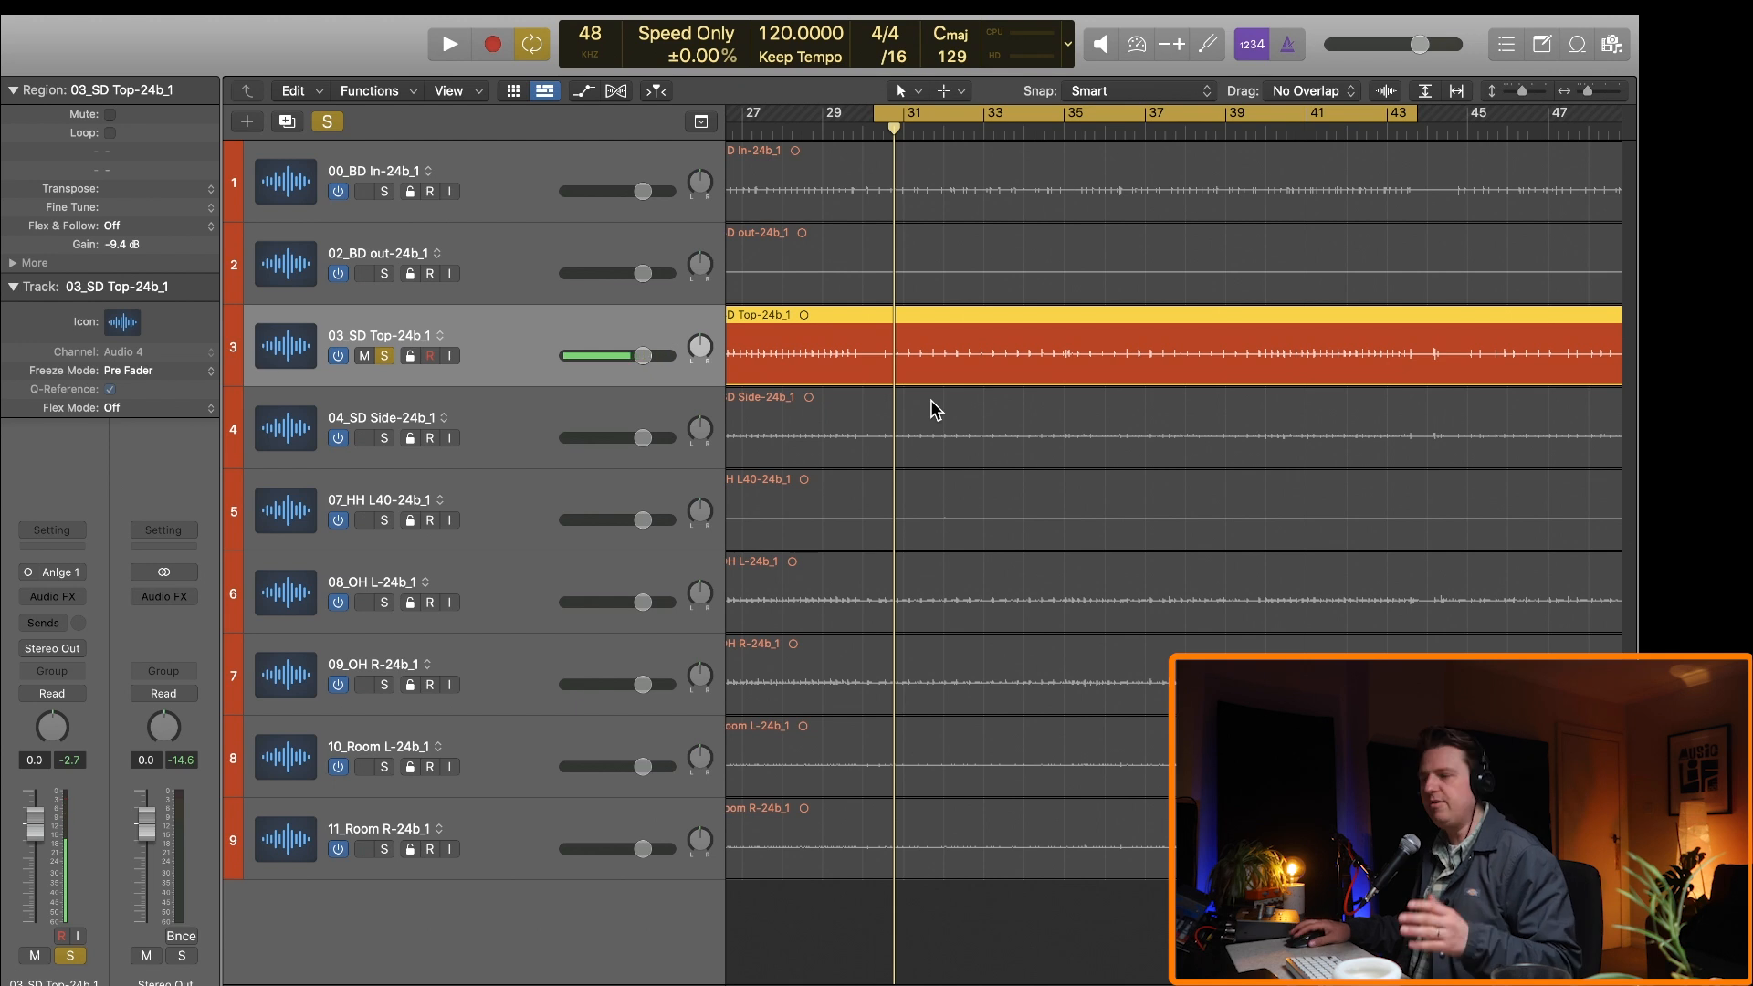
# Step: Duplicate the 03_SD Top-24b_1 track, copy its region onto the duplicate, and insert a Gain plug-in with Phase Invert on
pyautogui.press('super+d')
pyautogui.moveTo(830, 379); pyautogui.dragTo(829, 429)
pyautogui.click(52, 596)
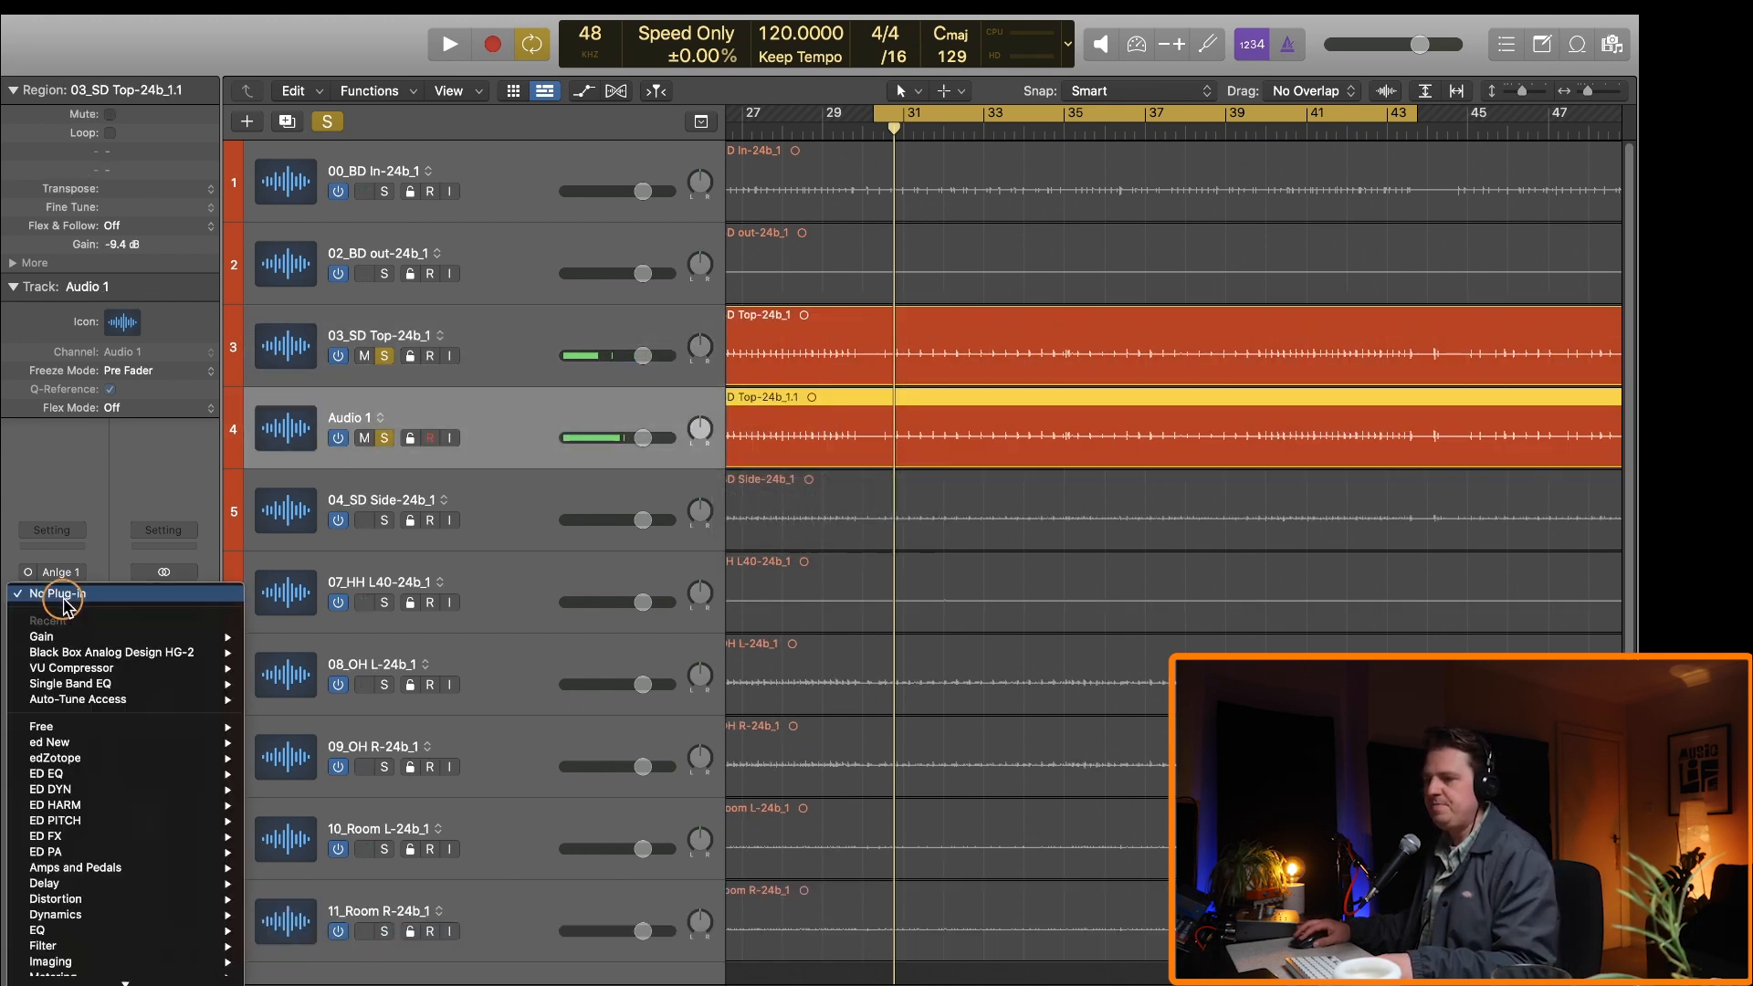
pyautogui.click(782, 522)
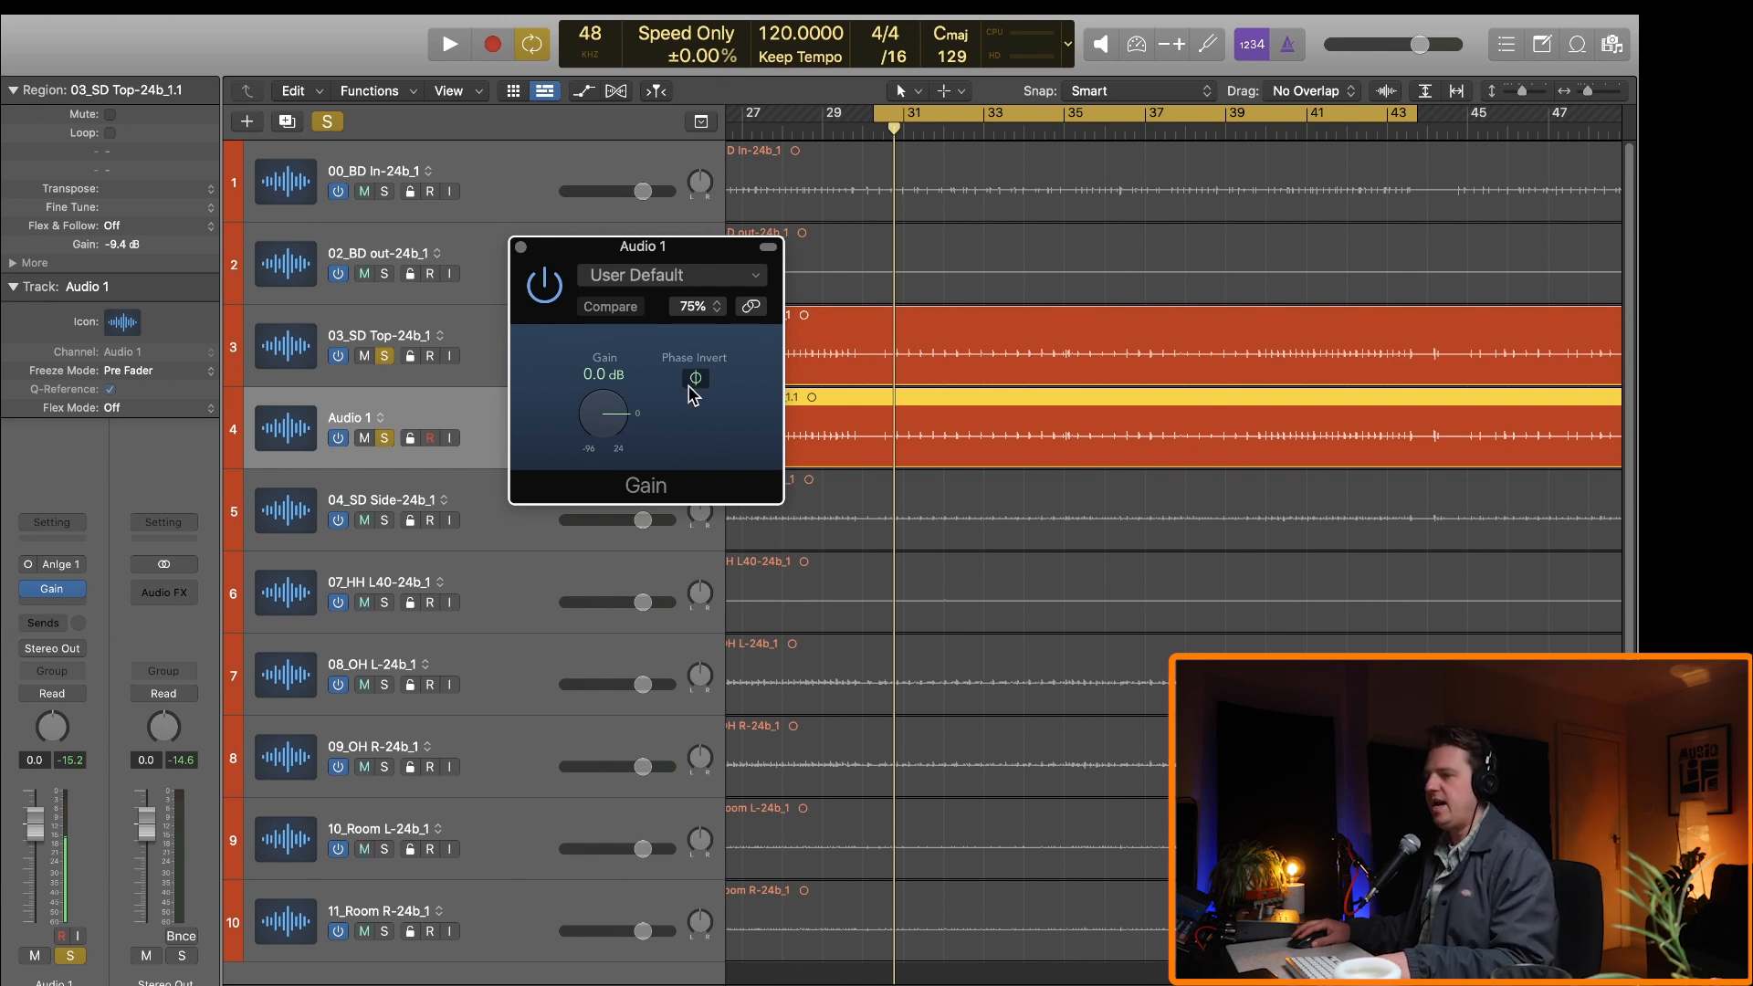
# Step: Rename the duplicate snare track as REVERSED while playing both snare tracks together
pyautogui.press('space')
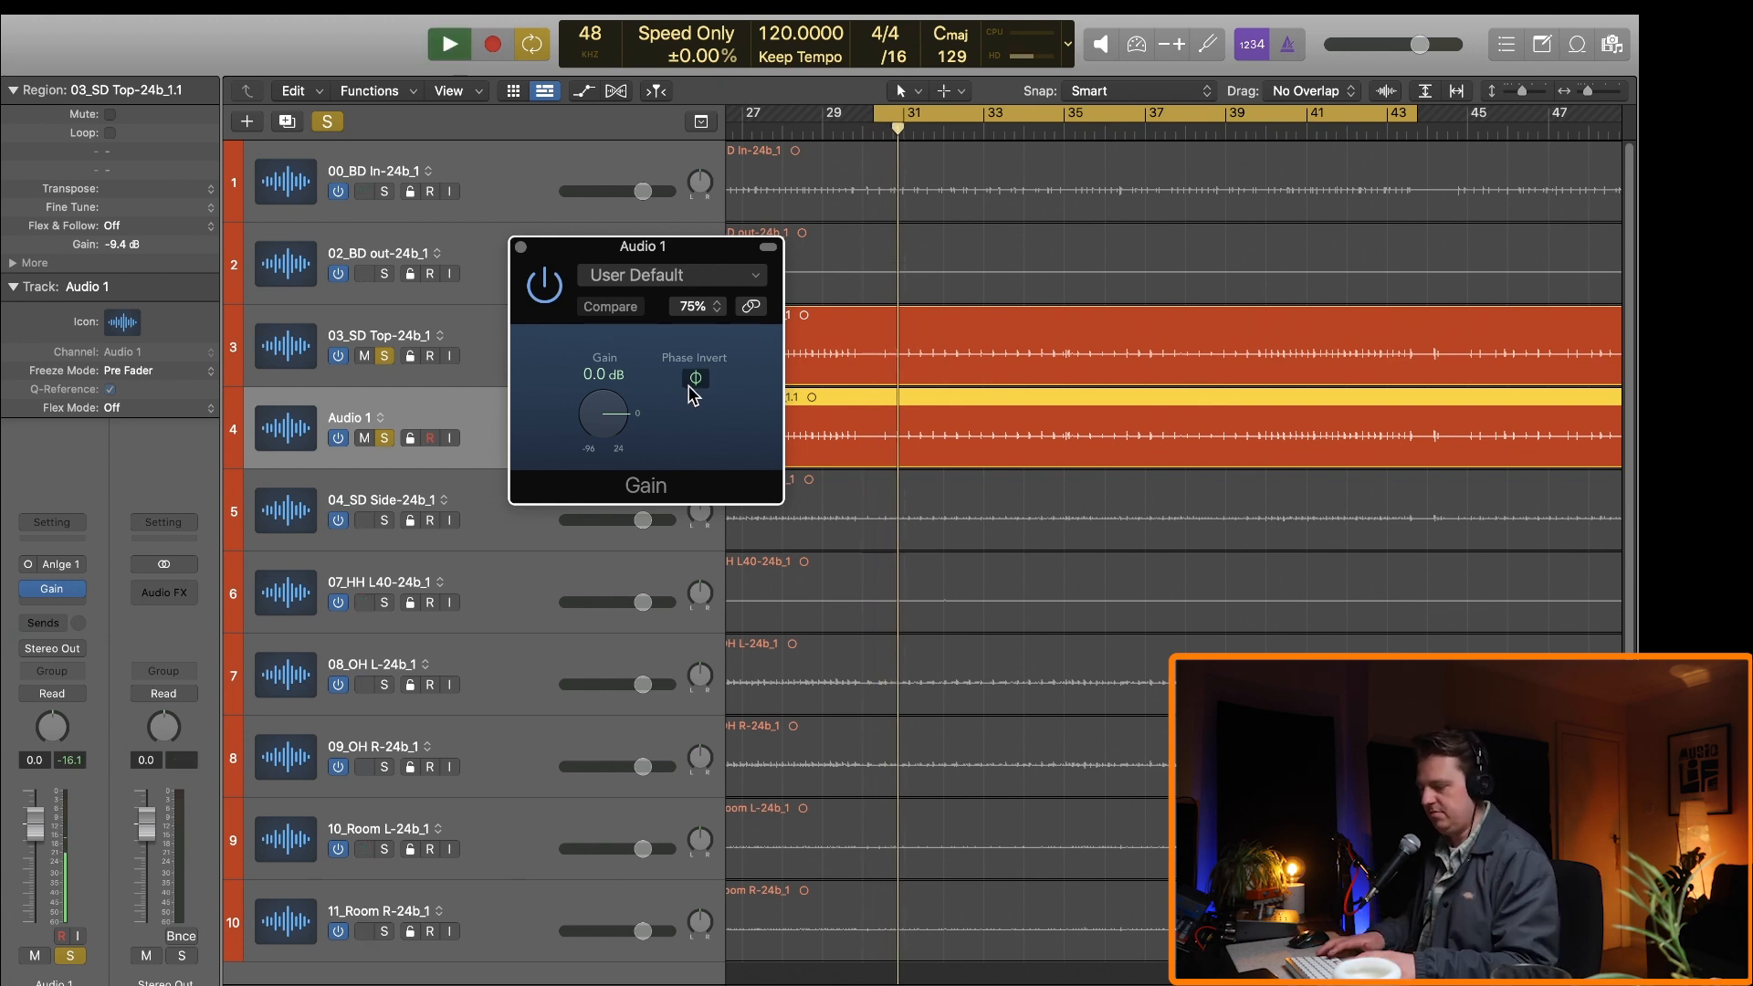
pyautogui.doubleClick(350, 418)
pyautogui.write('REVERSED')
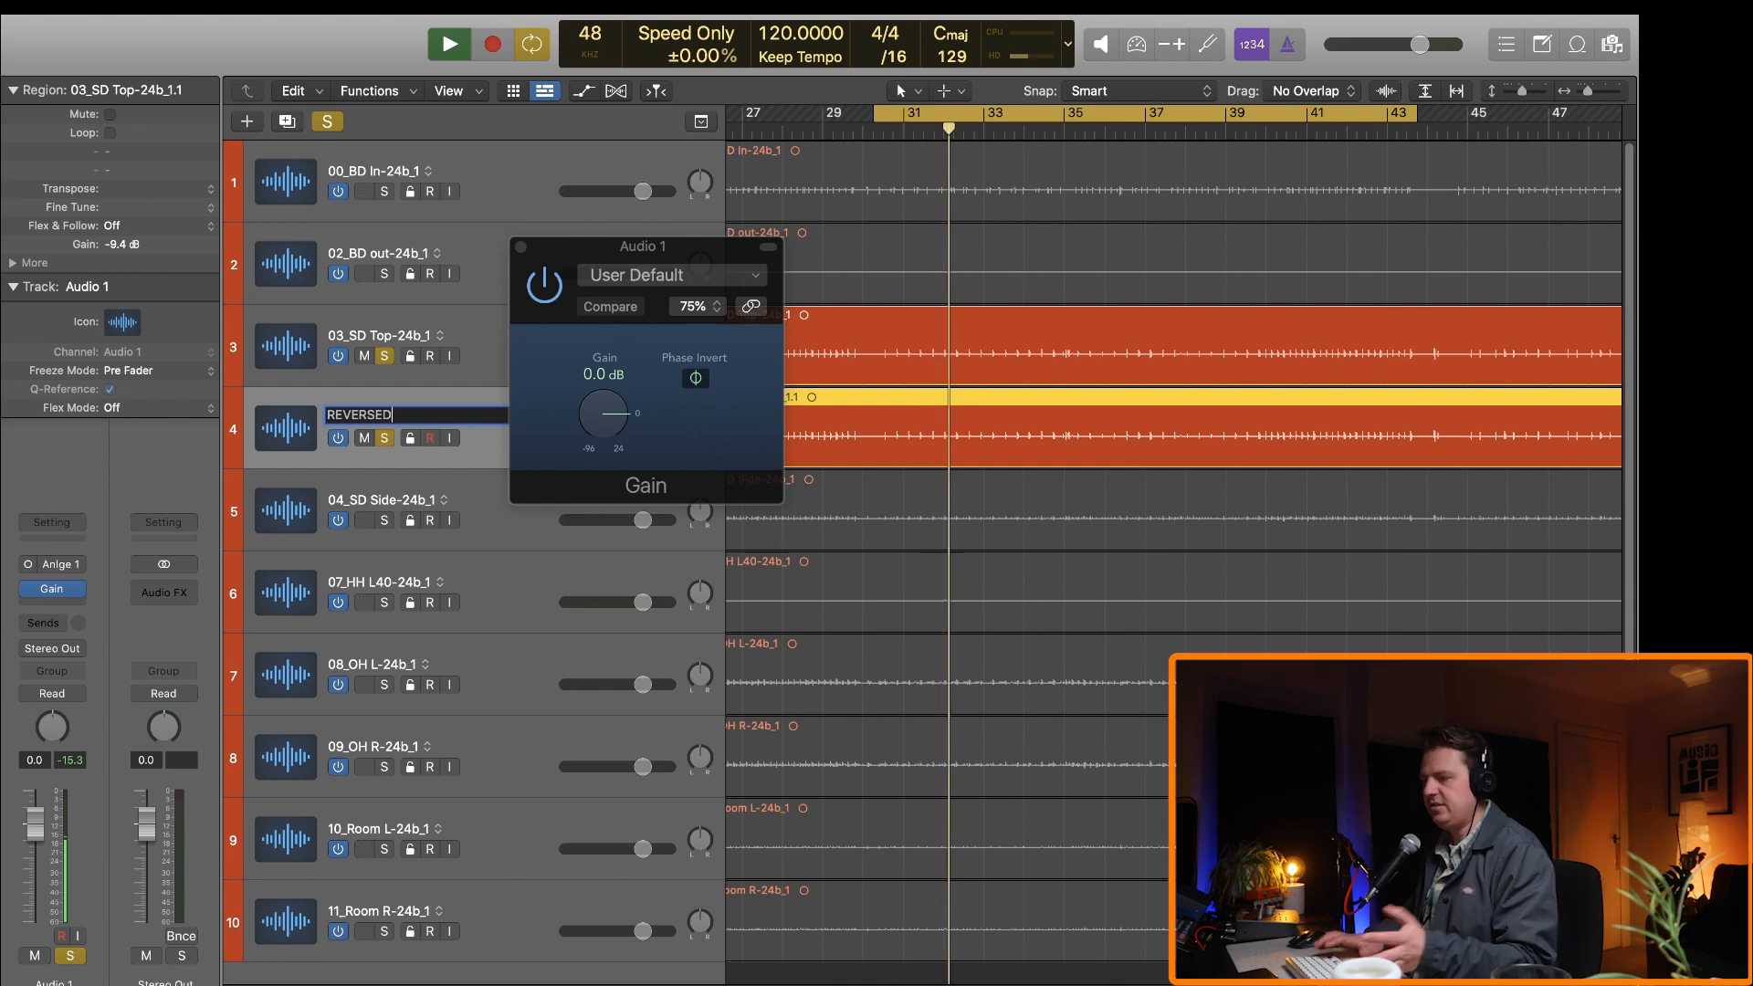
pyautogui.press('Return')
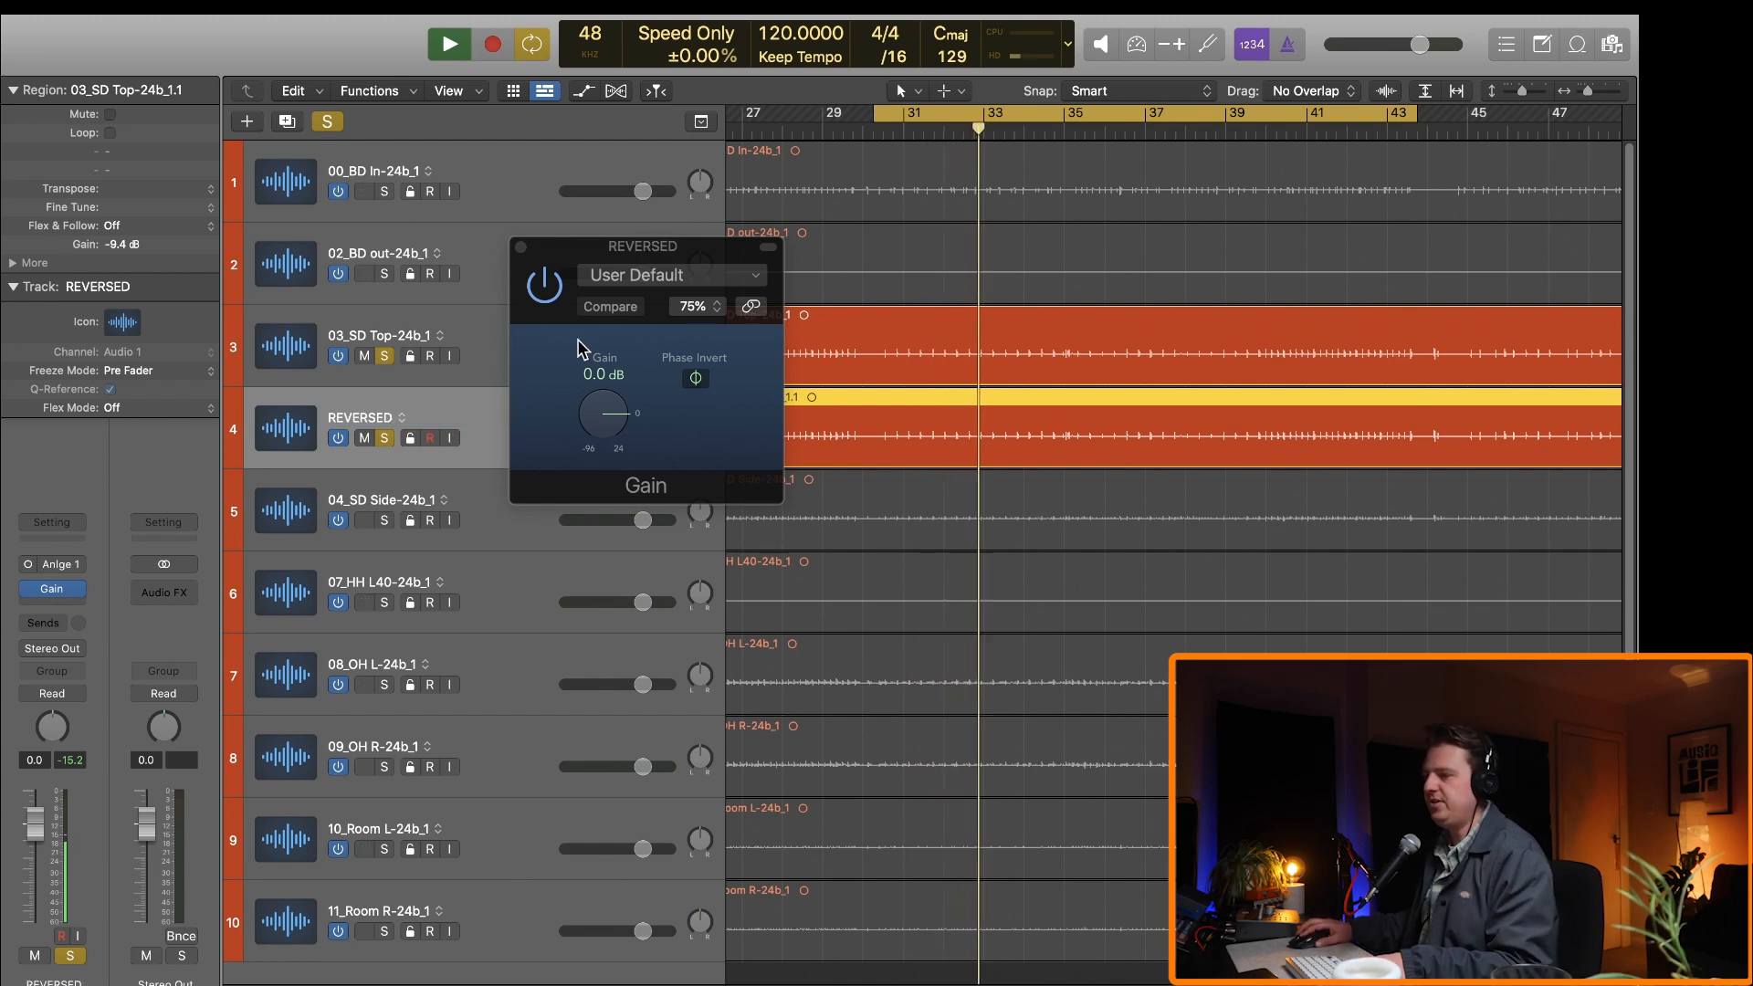
pyautogui.press('space')
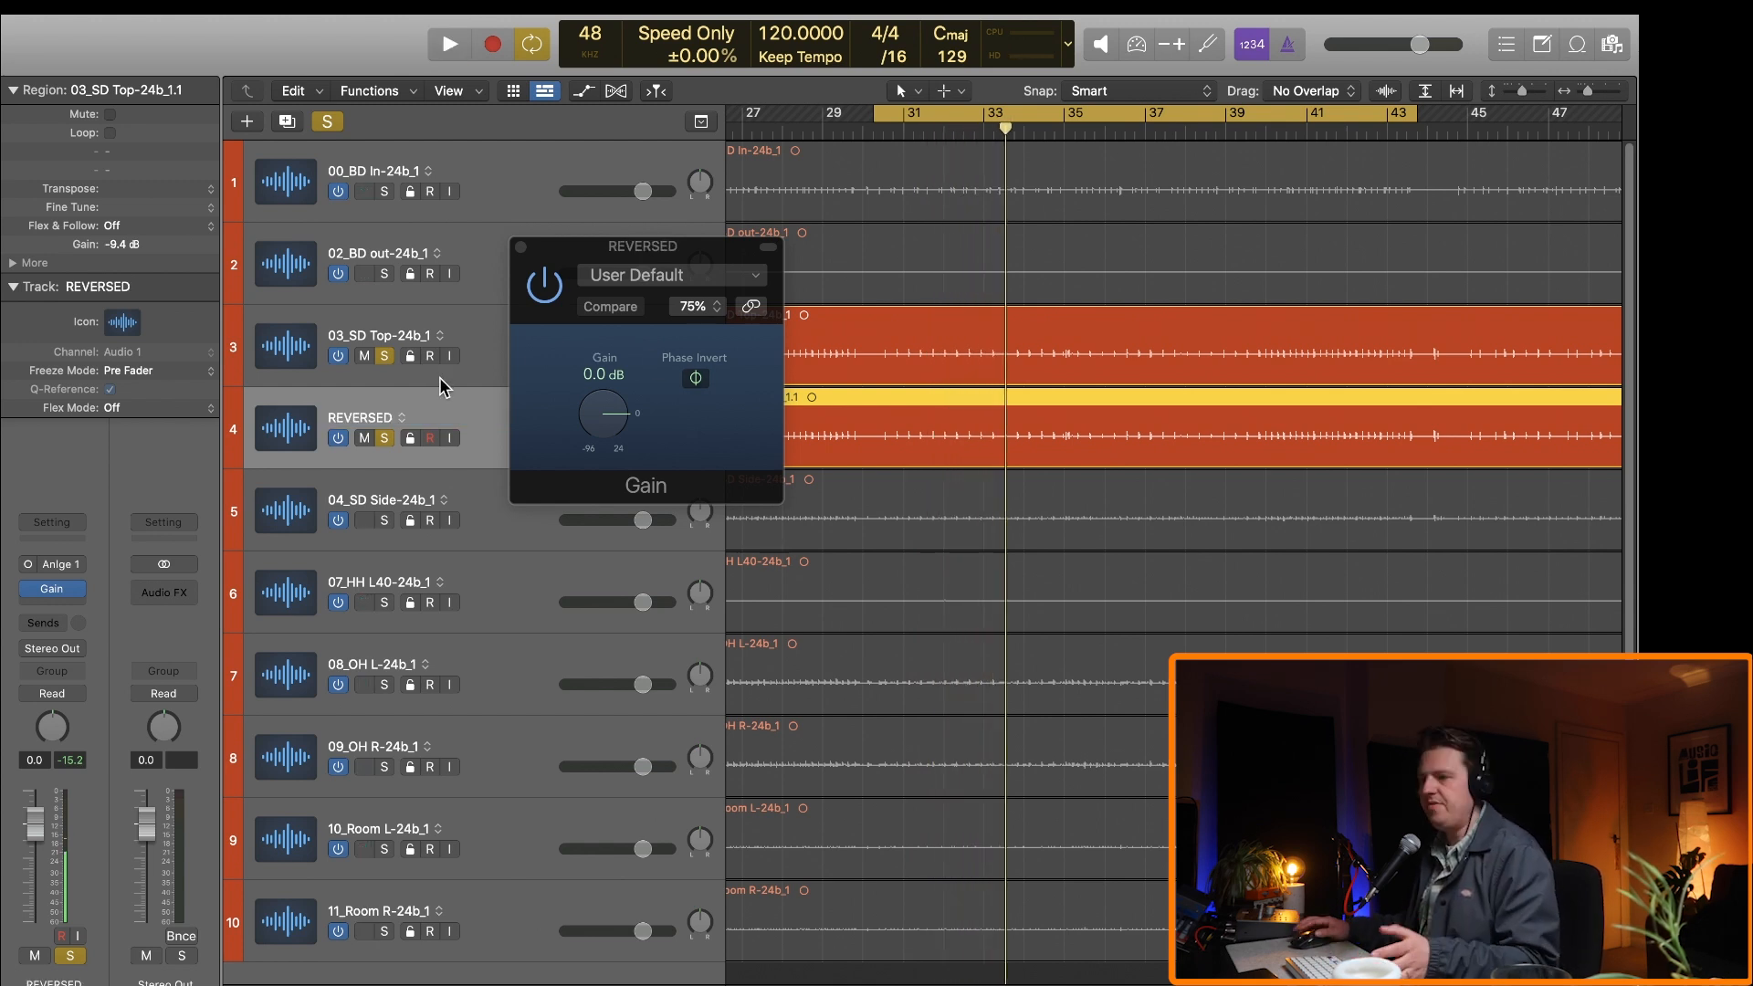
# Step: Compare the snare sound with the REVERSED track's solo off and on during playback
pyautogui.click(388, 439)
pyautogui.press('space')
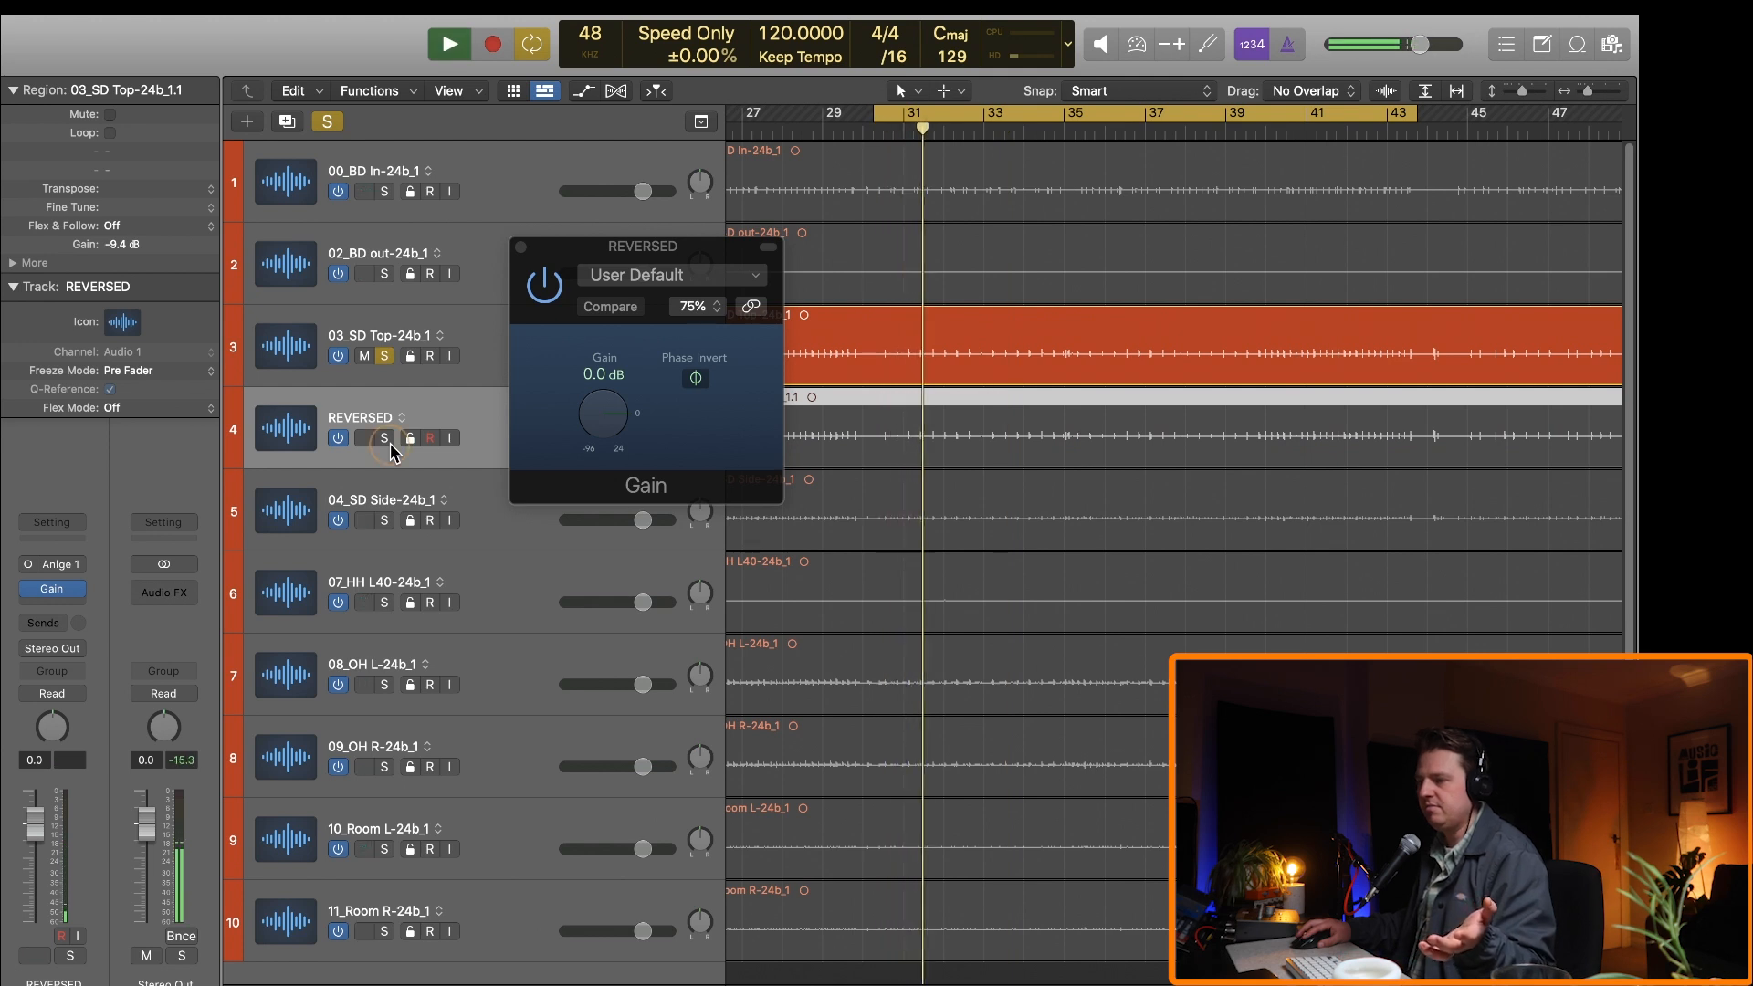
pyautogui.click(389, 442)
pyautogui.press('space')
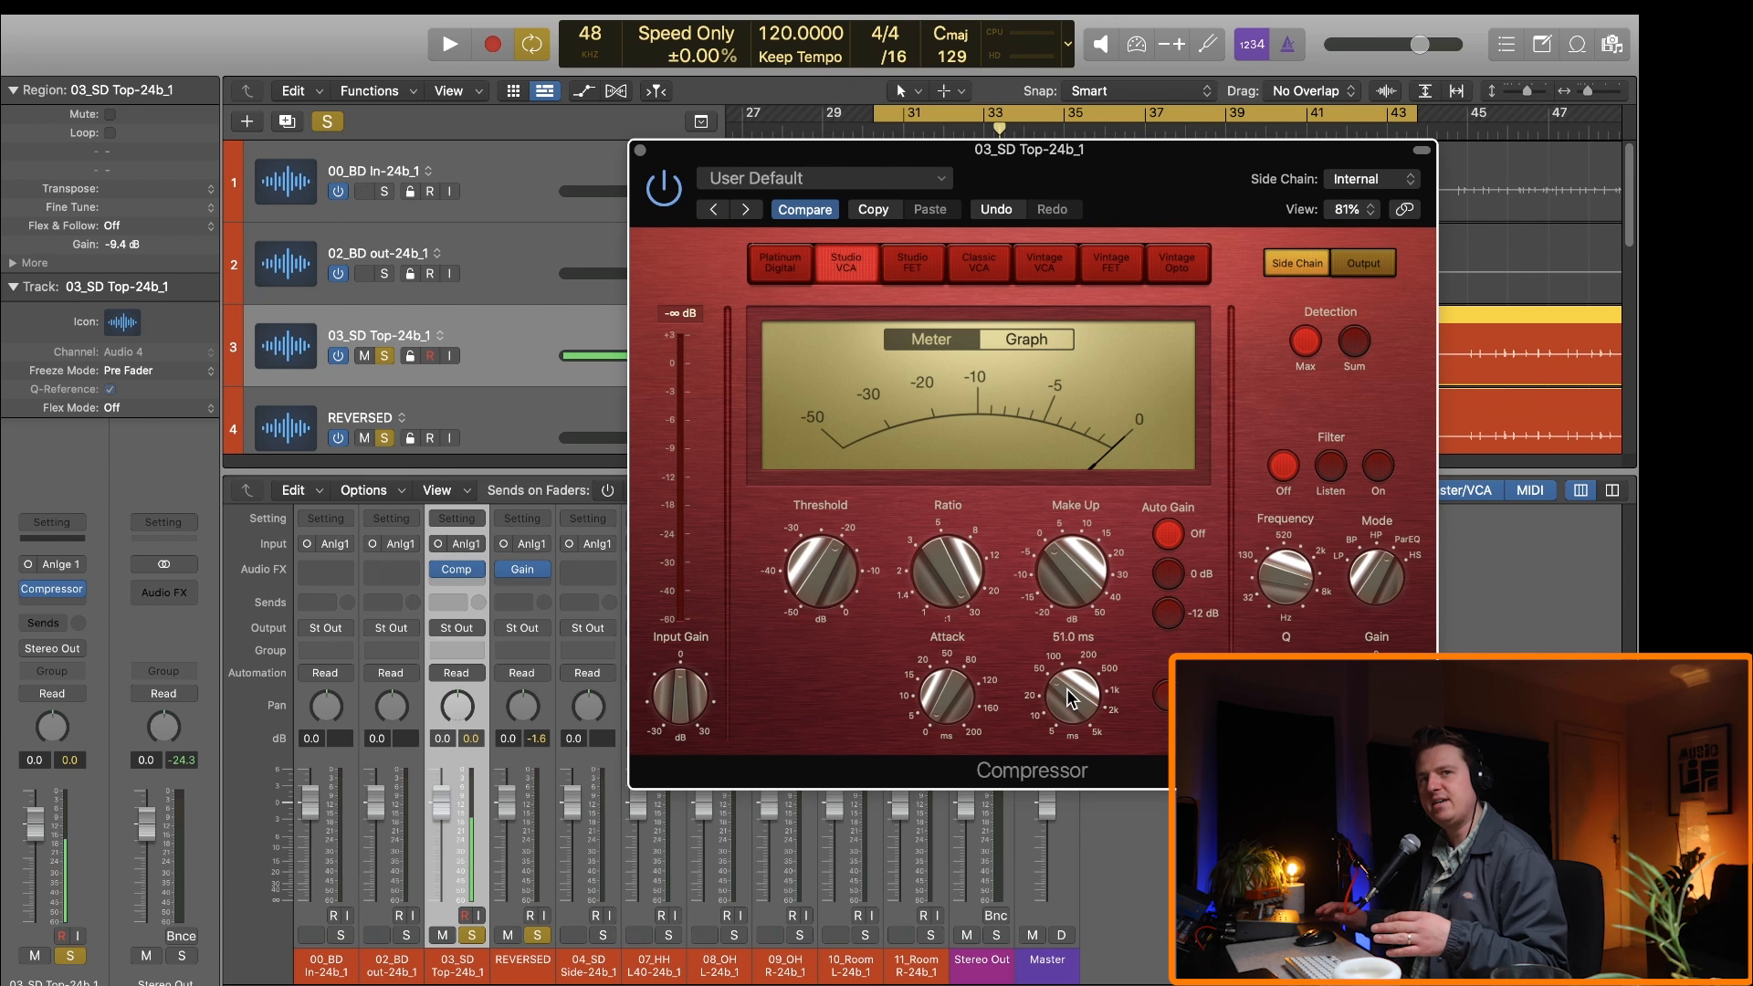
# Step: Lower and raise the Studio VCA compressor's threshold on the 03_SD Top-24b_1 track while auditioning the snare loop
pyautogui.moveTo(842, 583)
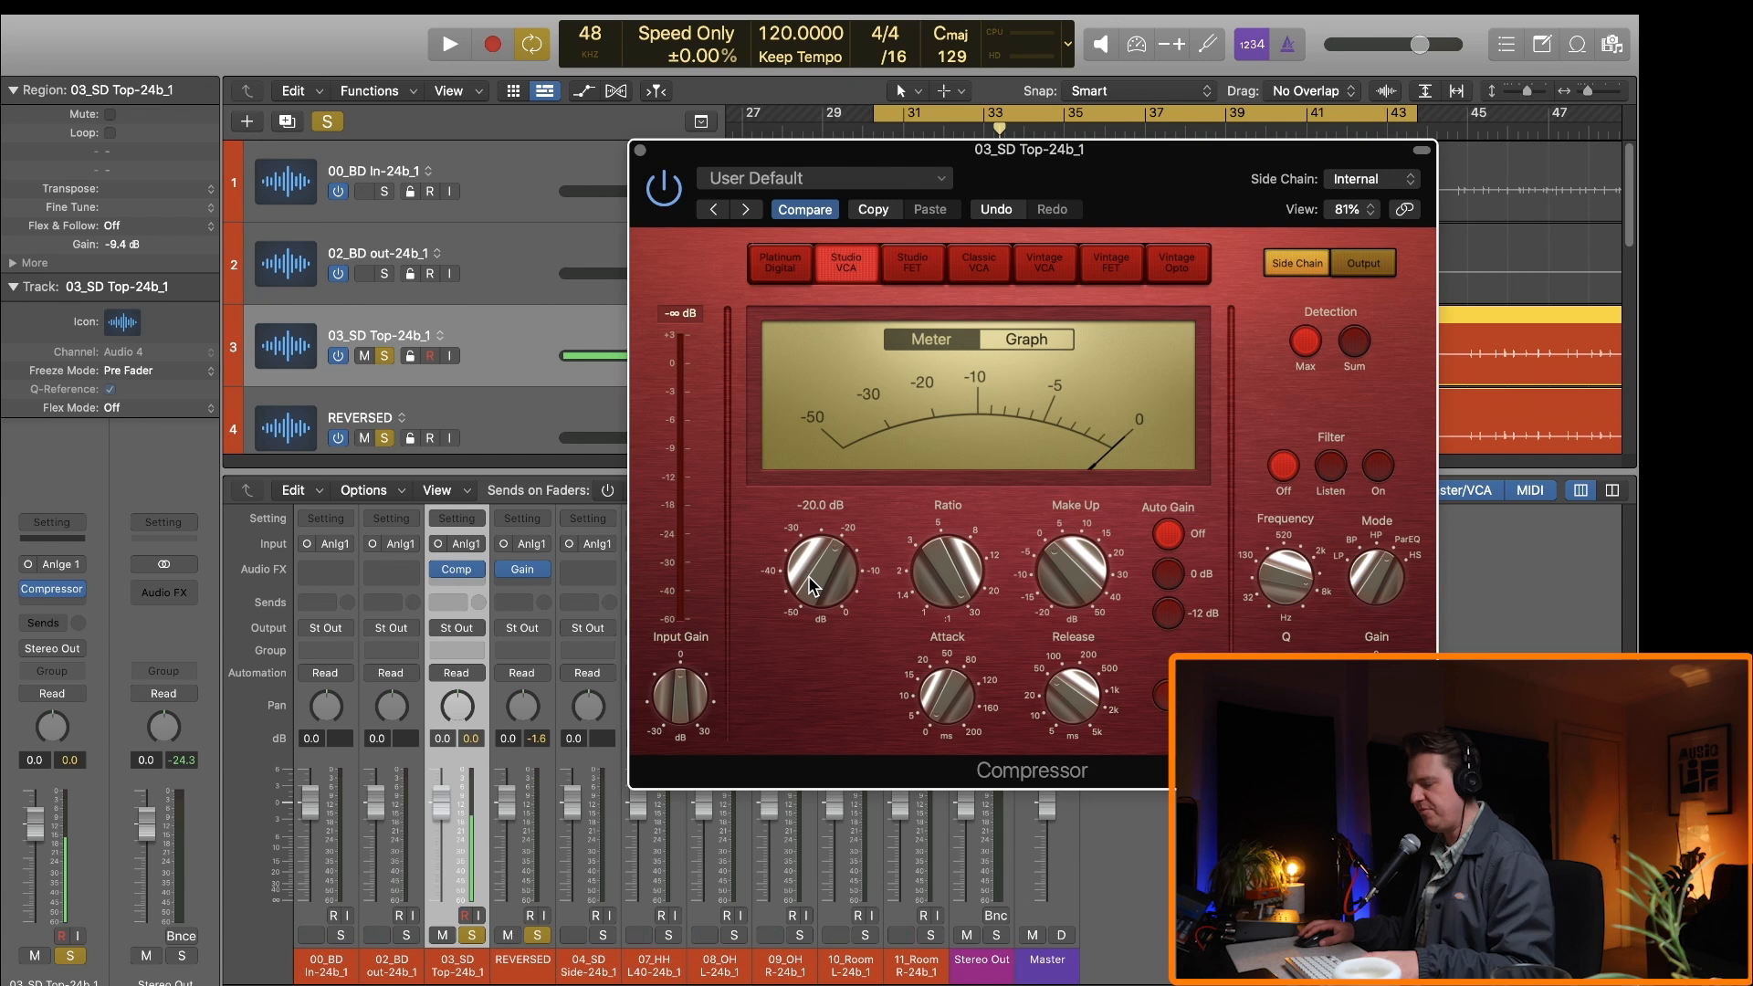
pyautogui.press('space')
pyautogui.moveTo(808, 581); pyautogui.dragTo(791, 719)
pyautogui.press('space')
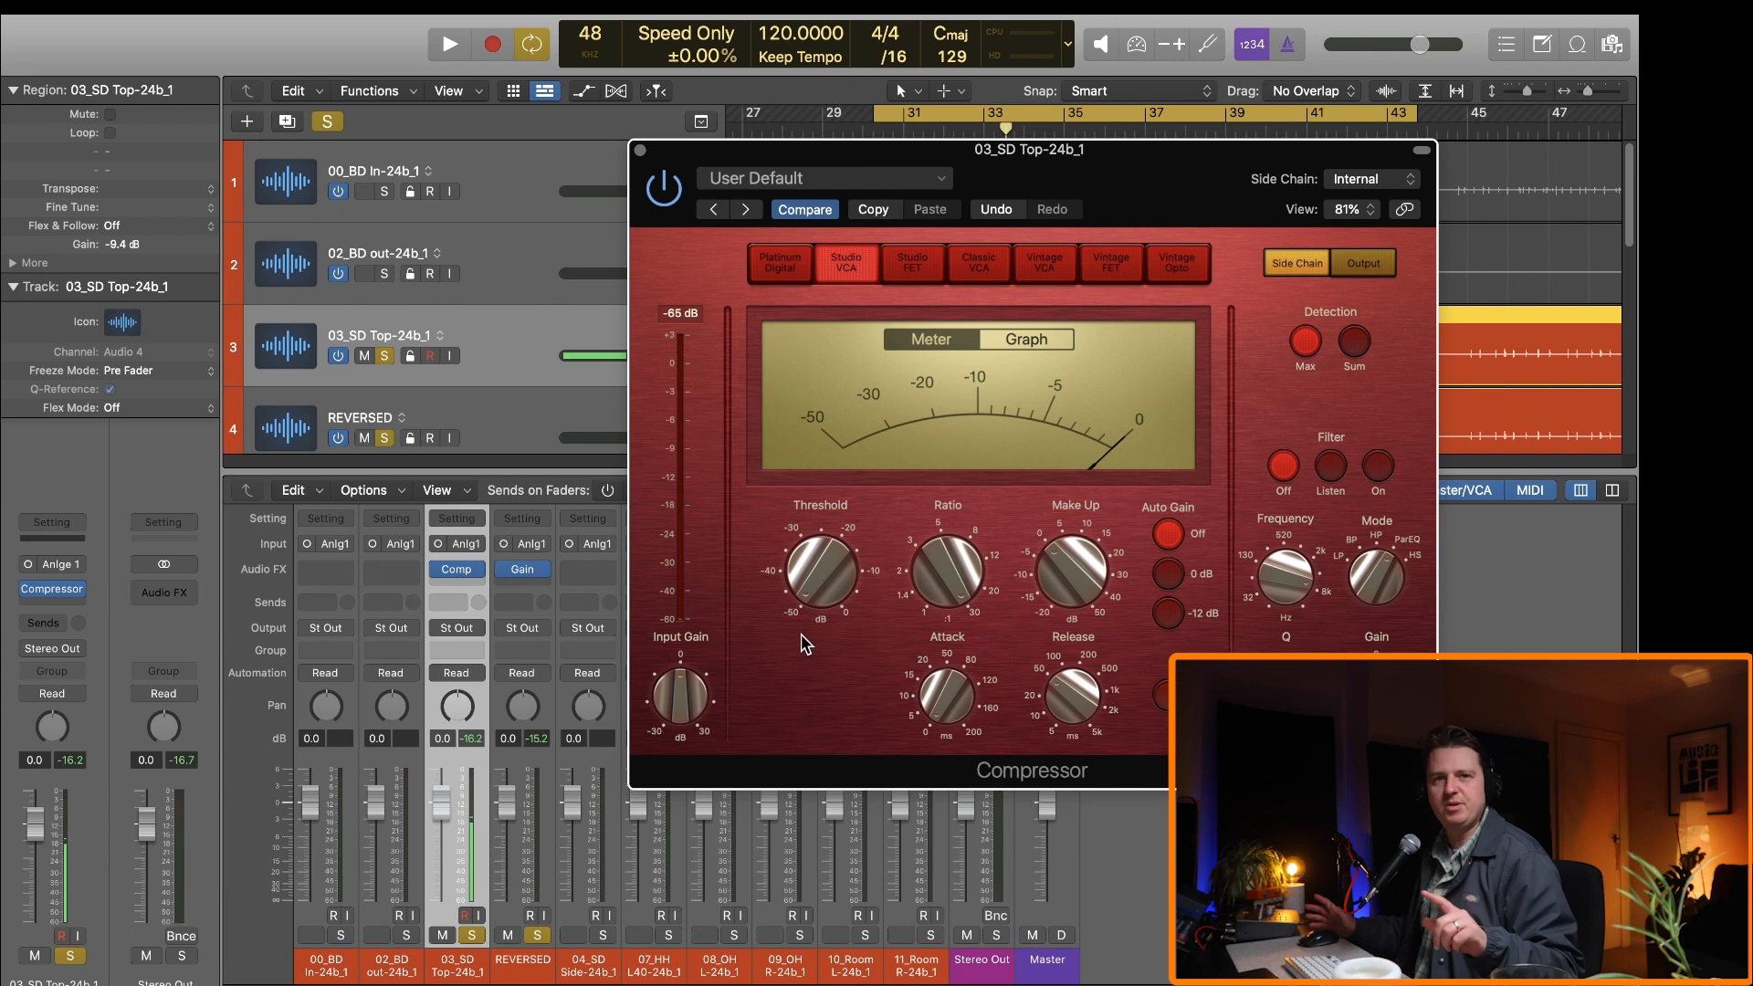
pyautogui.press('space')
pyautogui.moveTo(819, 577); pyautogui.dragTo(820, 487)
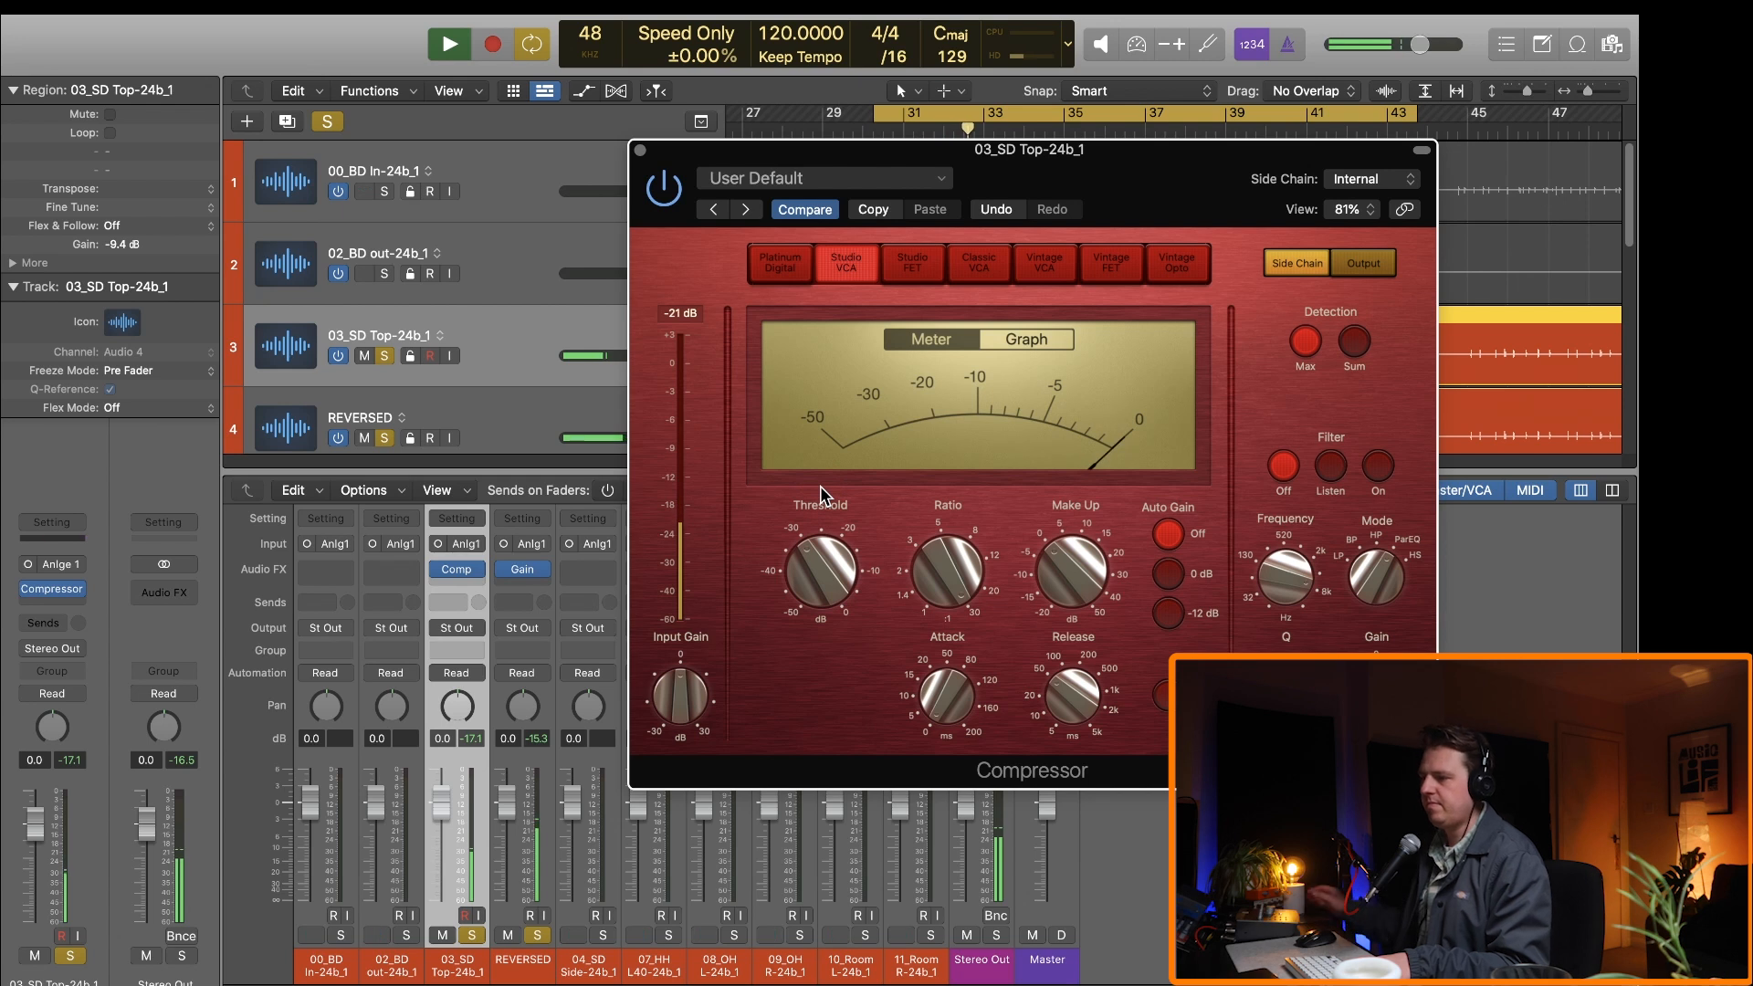
pyautogui.moveTo(820, 551)
pyautogui.press('space')
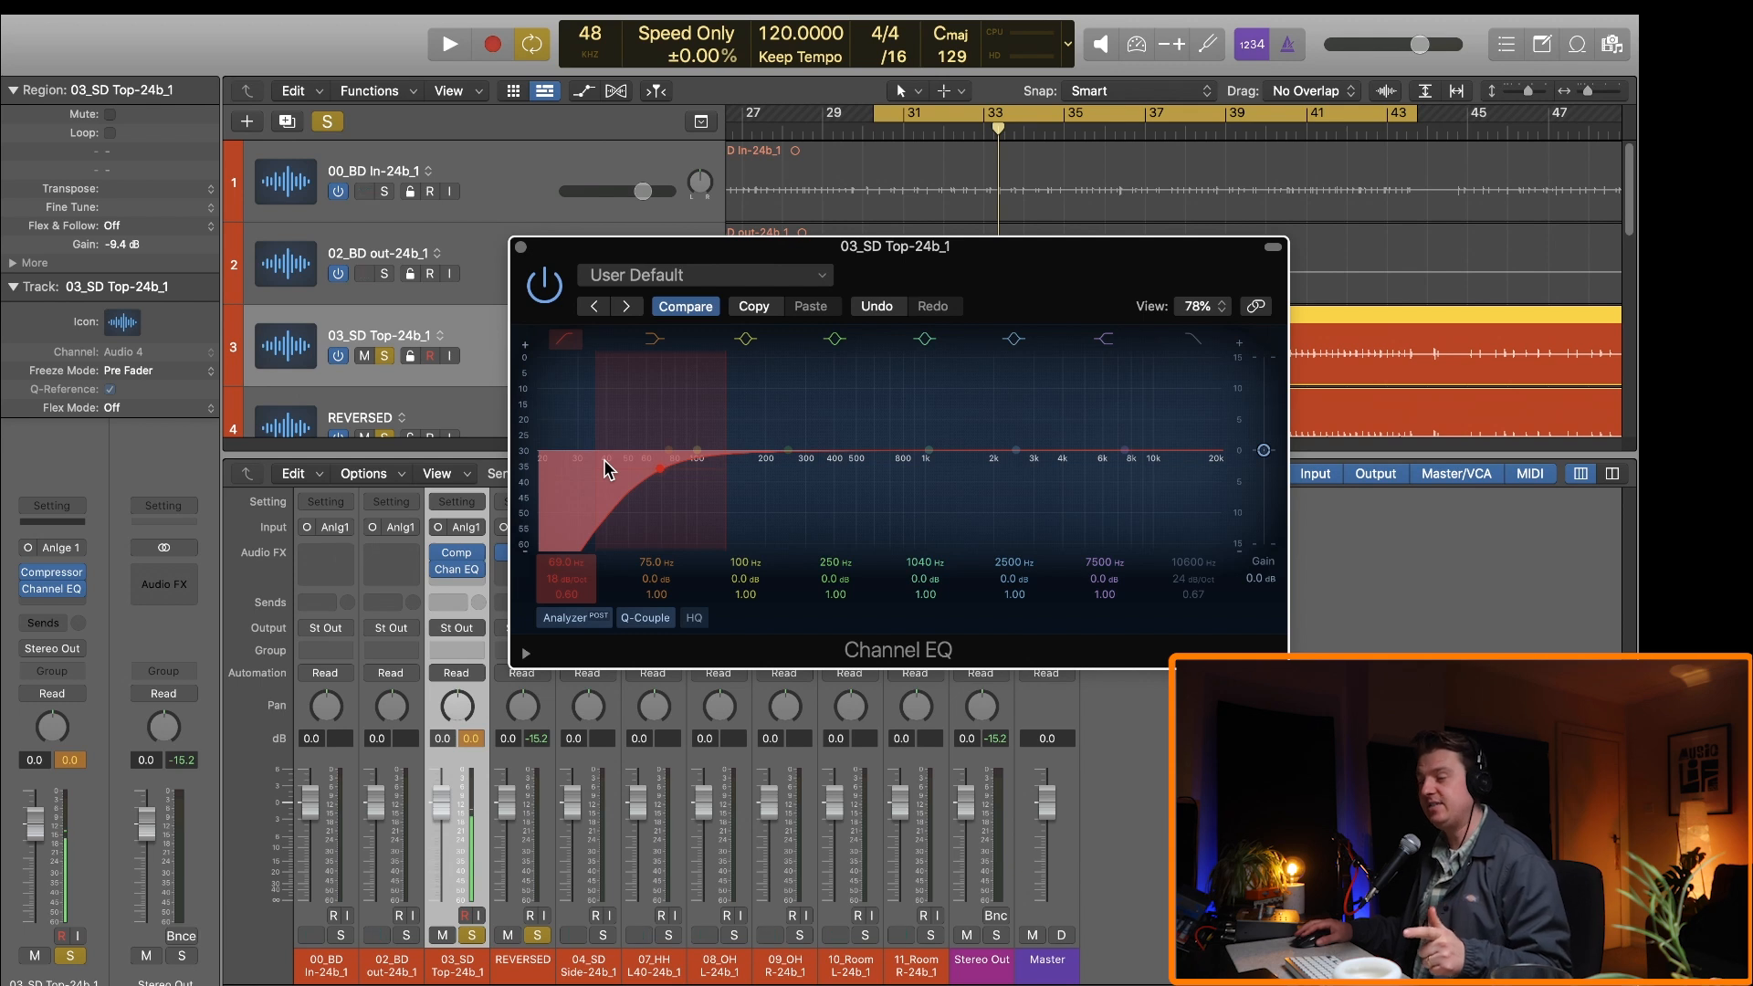
# Step: Sweep the Channel EQ's low-cut frequency on the 03_SD Top-24b_1 track up to about 284 Hz during playback
pyautogui.press('space')
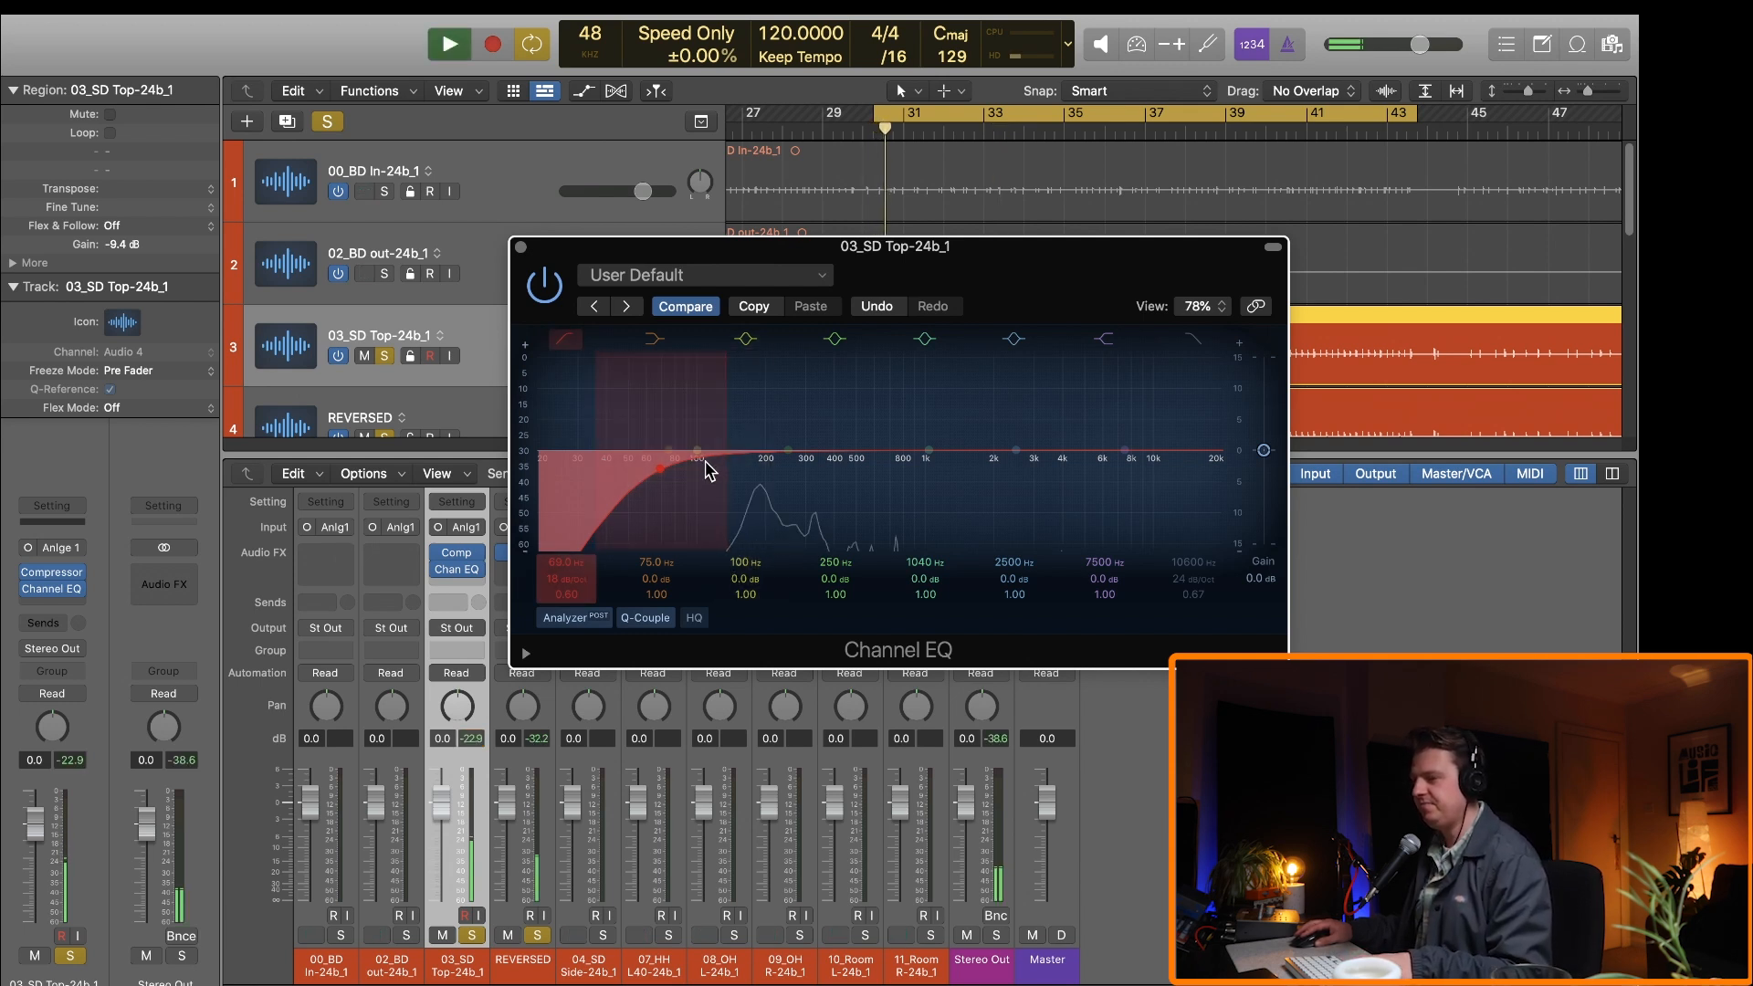
pyautogui.moveTo(663, 473); pyautogui.dragTo(806, 476)
pyautogui.press('space')
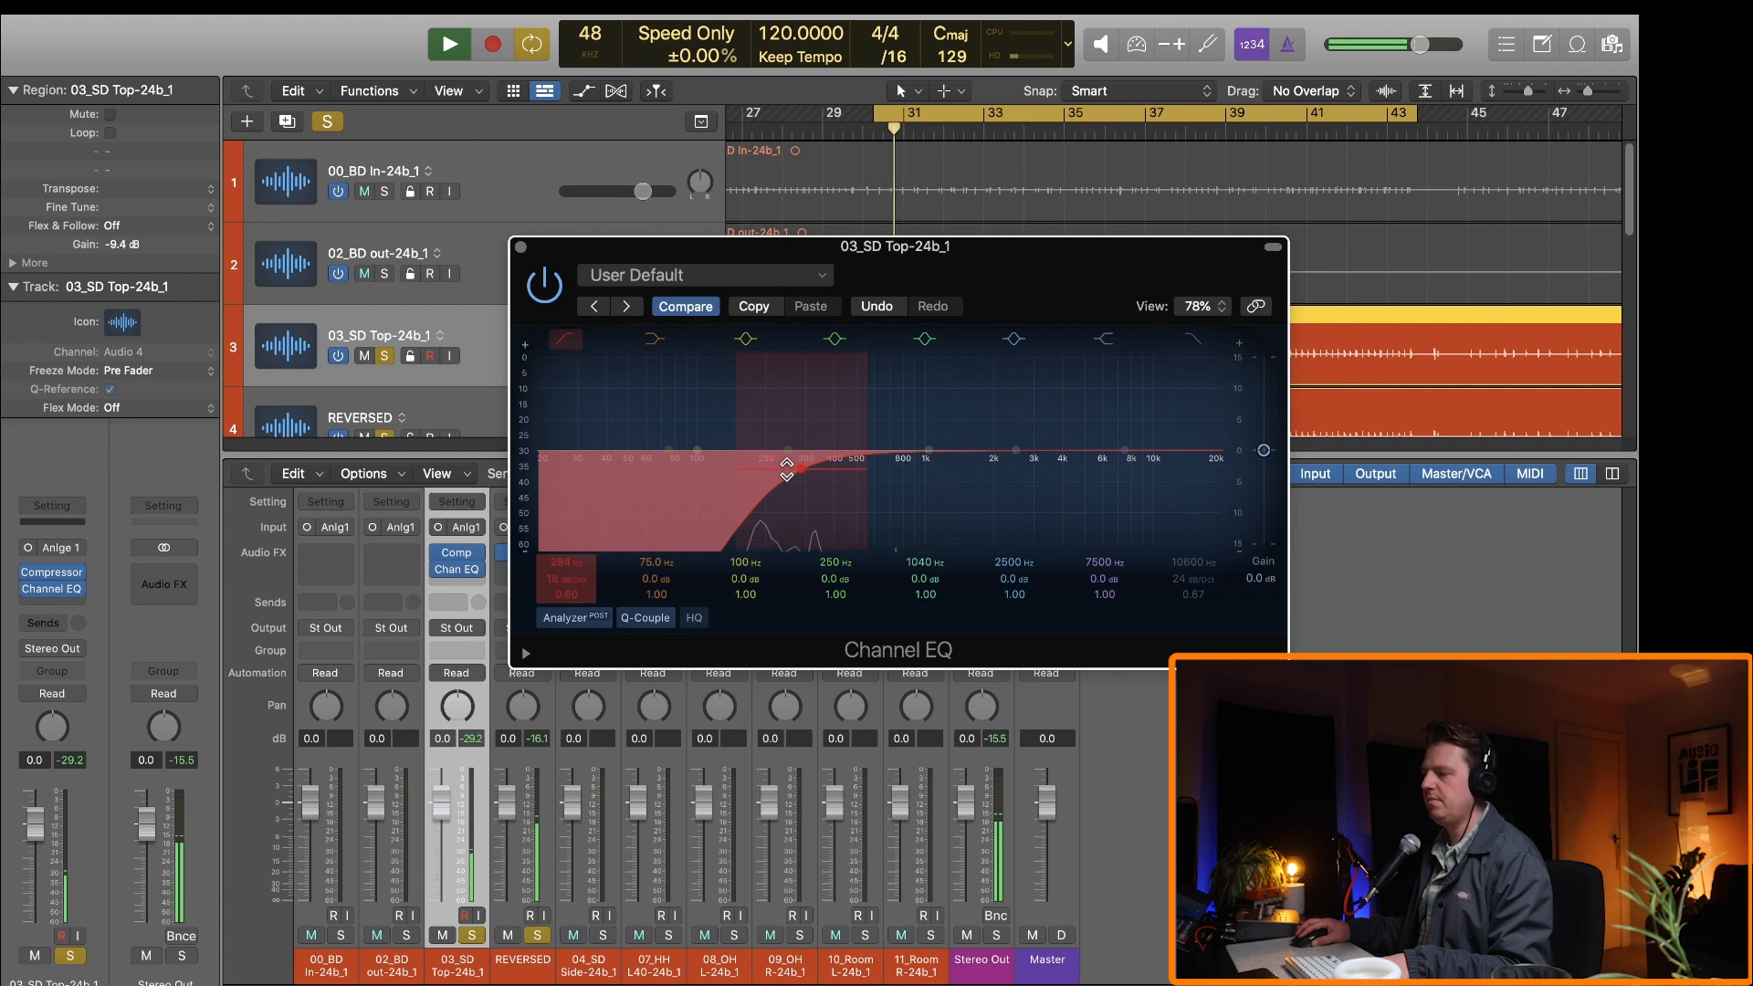
pyautogui.moveTo(803, 475); pyautogui.dragTo(760, 438)
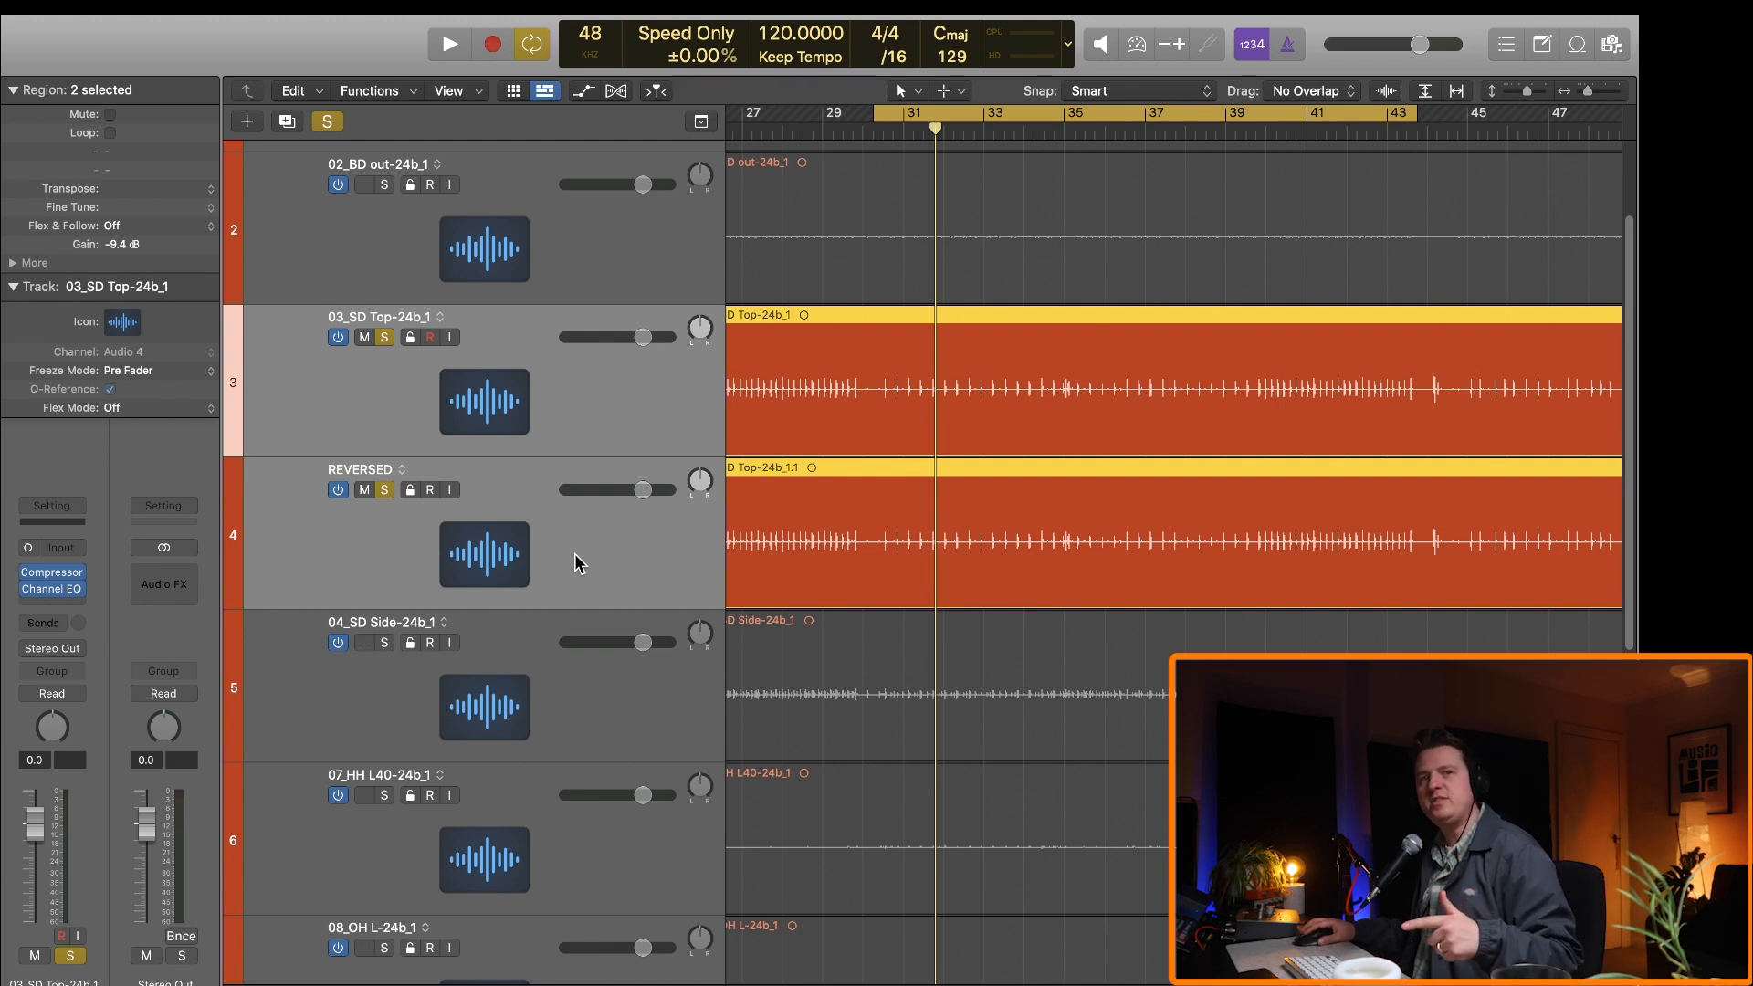
# Step: Group the 03_SD Top-24b_1 and REVERSED tracks into a summing stack
pyautogui.press('shift+super+d')
pyautogui.press('Down')
pyautogui.press('Return')
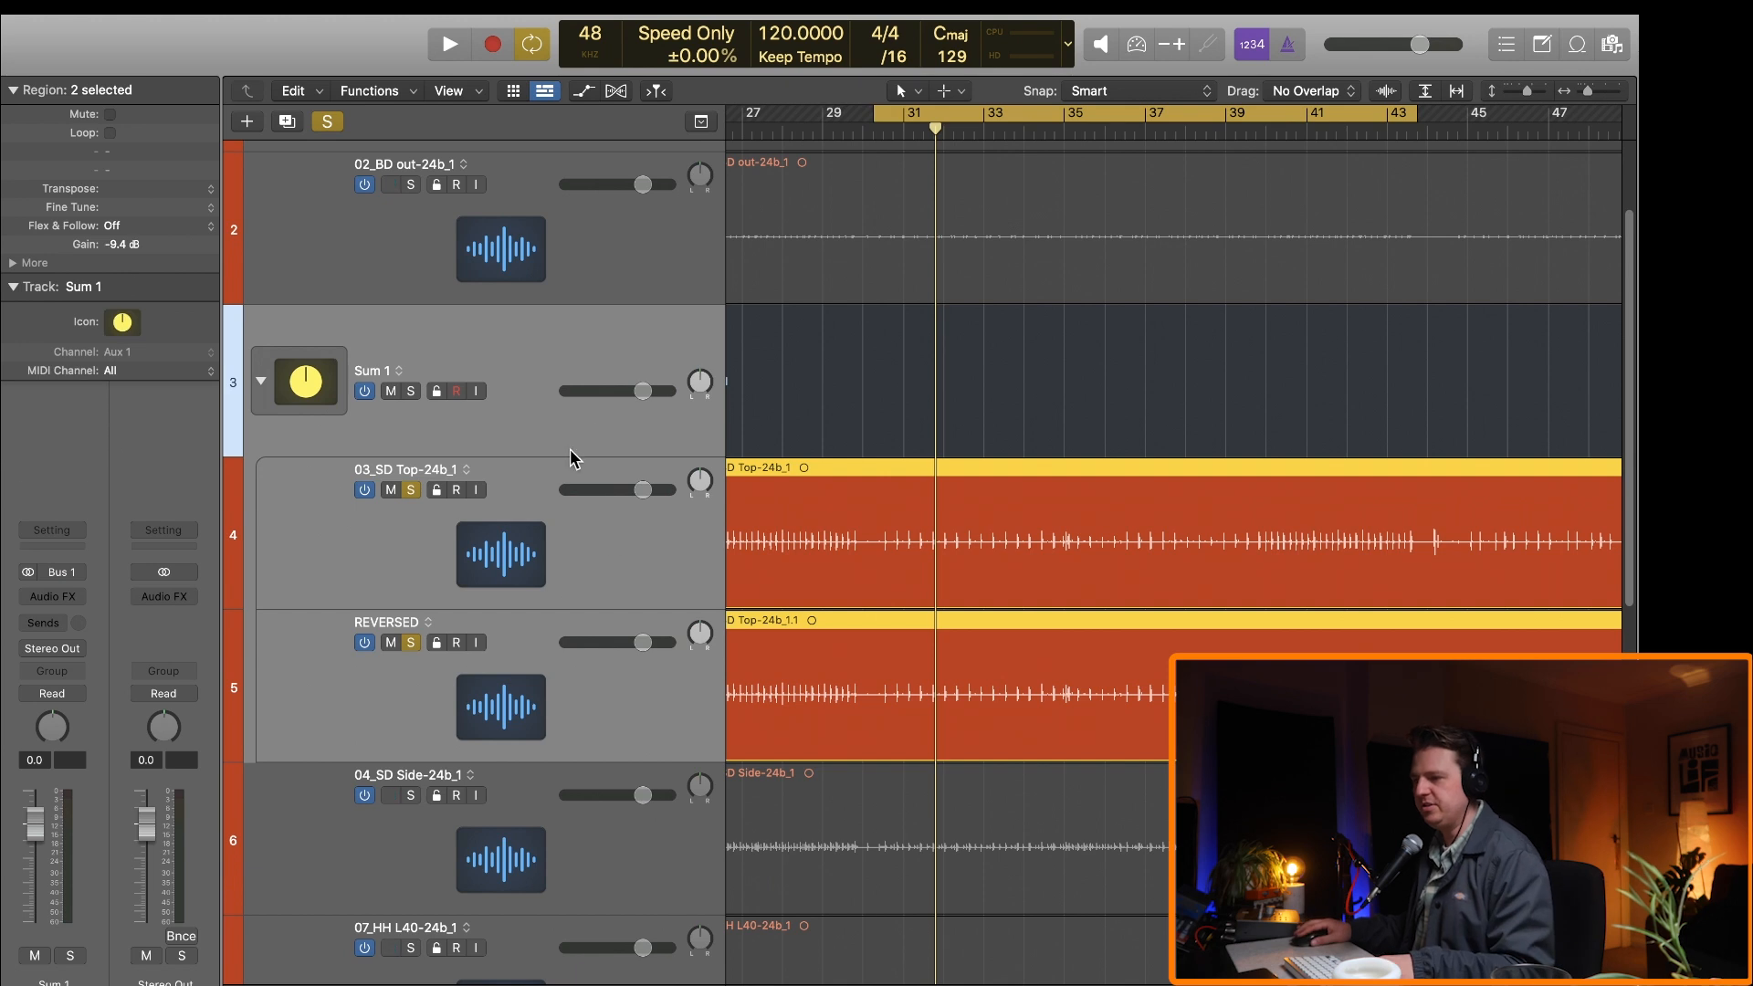
# Step: Insert the bx_console SSL 4000 G plug-in on the Sum 1 stack and solo only the stack
pyautogui.click(40, 598)
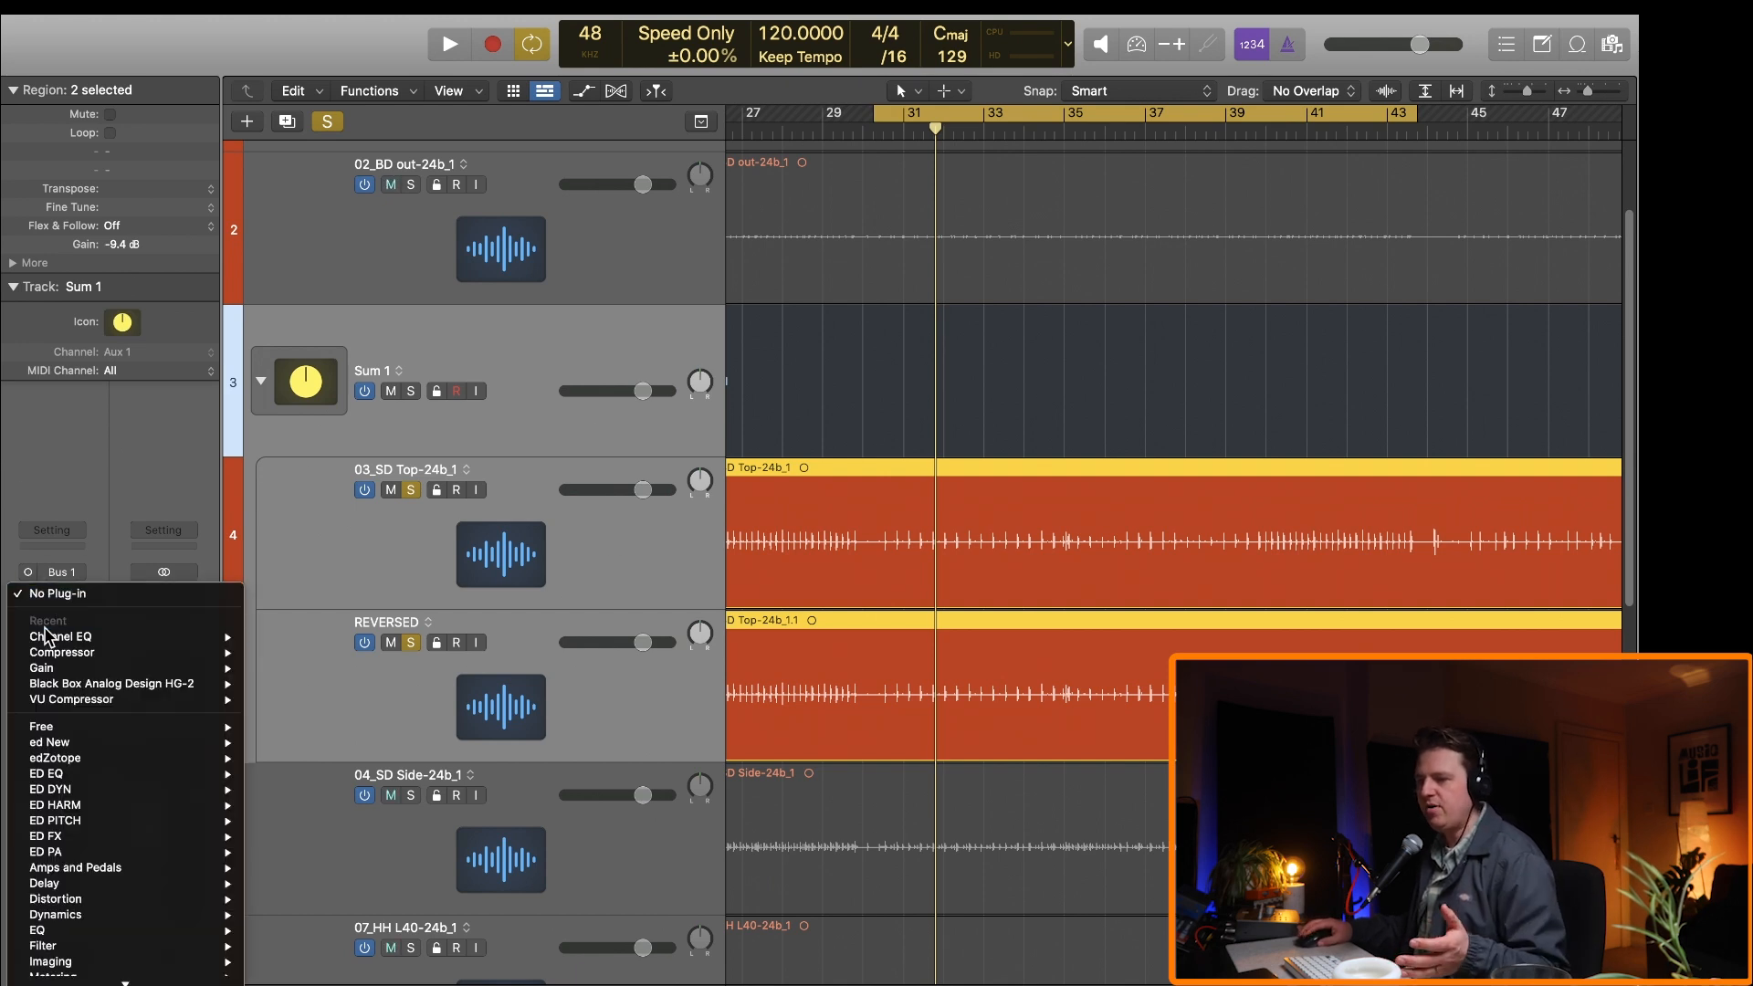
pyautogui.moveTo(143, 777)
pyautogui.click(856, 637)
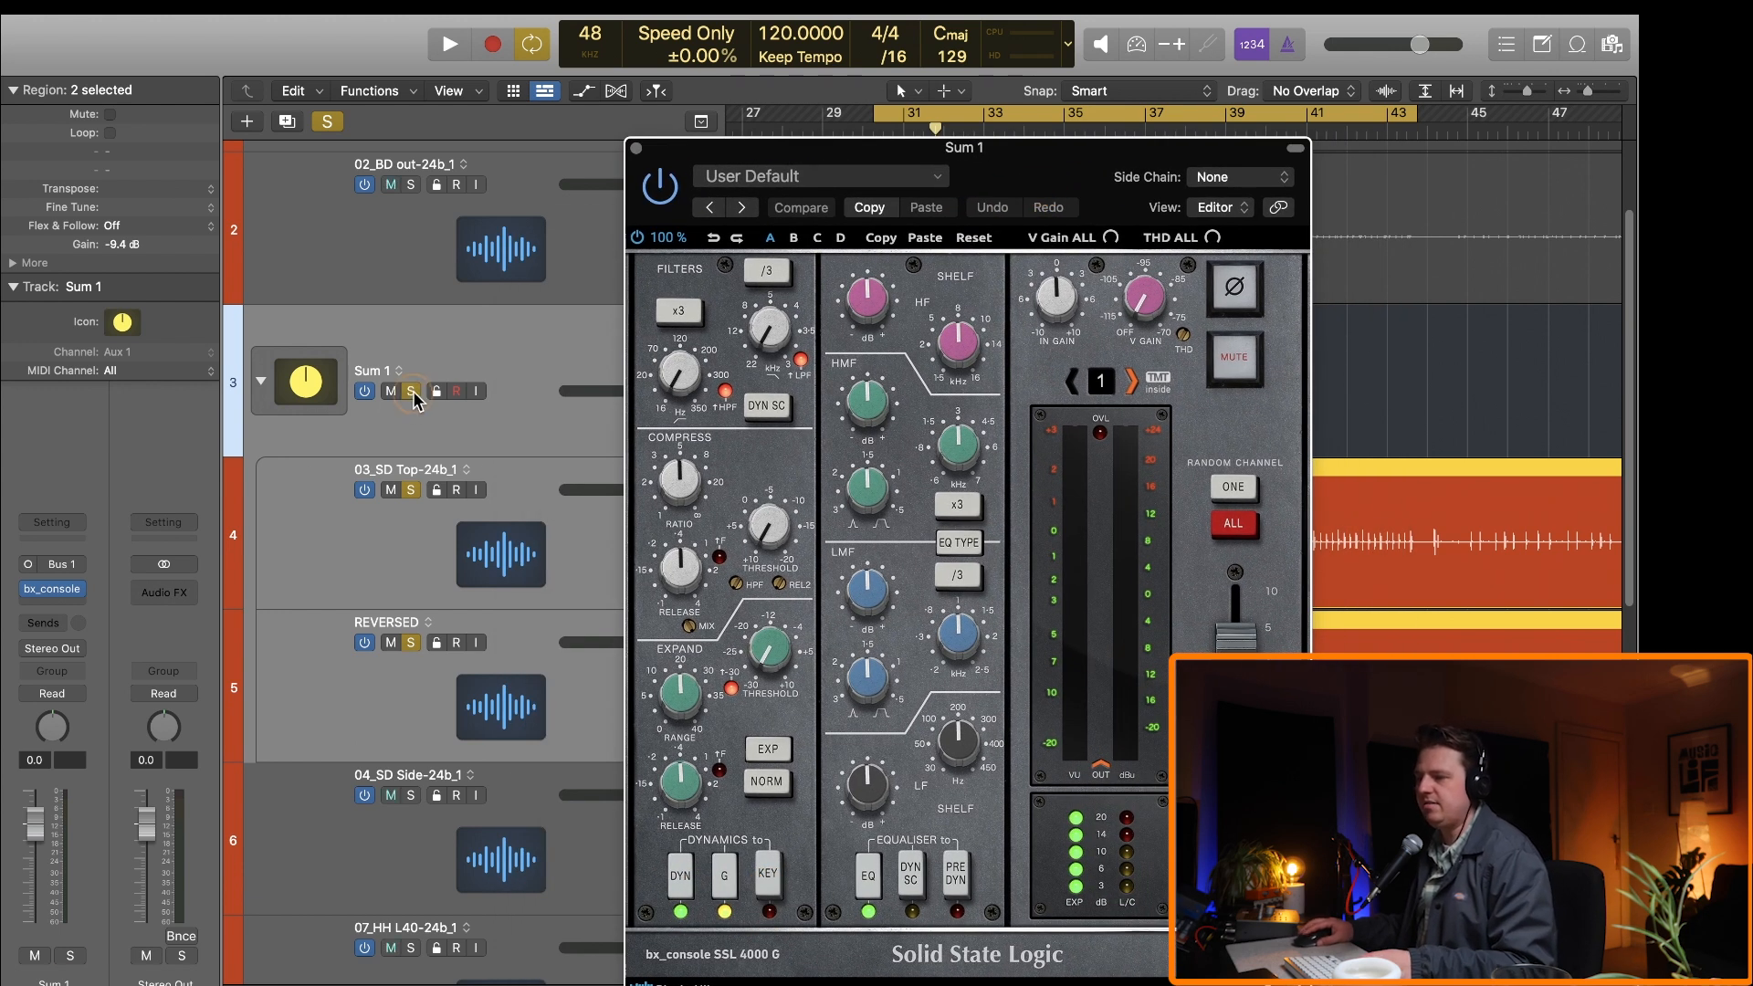
pyautogui.click(411, 392)
pyautogui.click(411, 393)
pyautogui.click(411, 394)
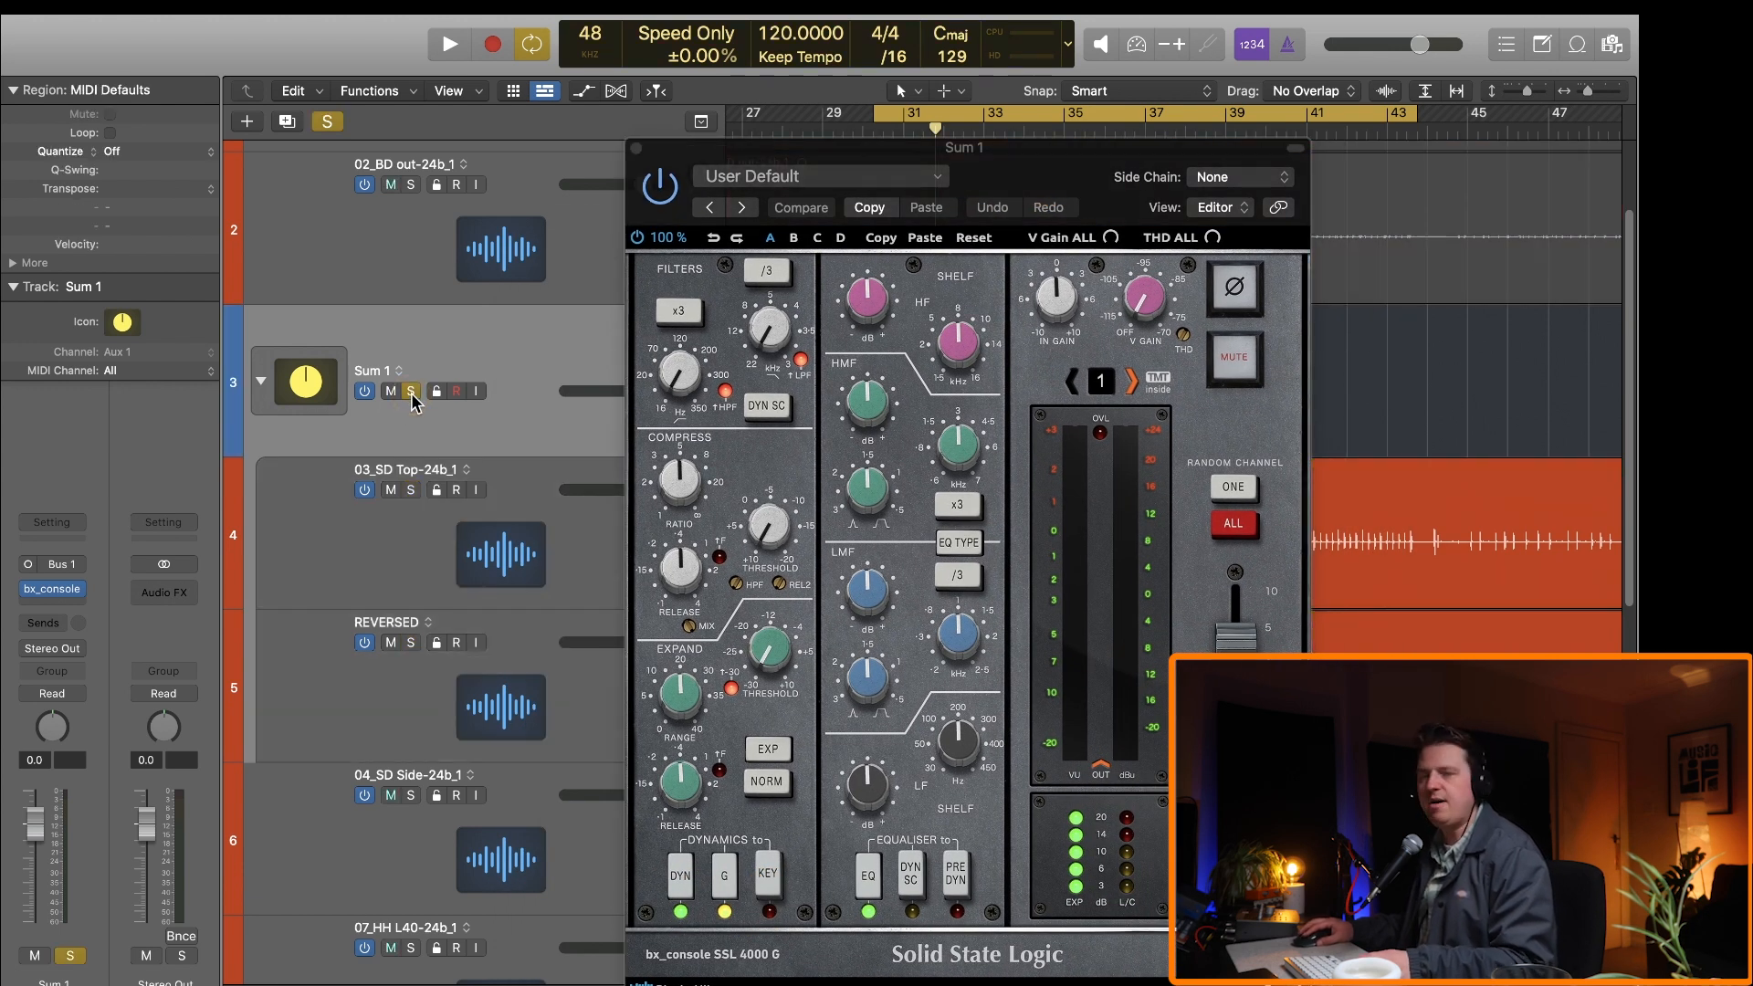
# Step: Shape the stack on the SSL console during playback, adjusting the EQ bands and compressor ratio, with the compressor threshold at about -15.7 dB
pyautogui.press('space')
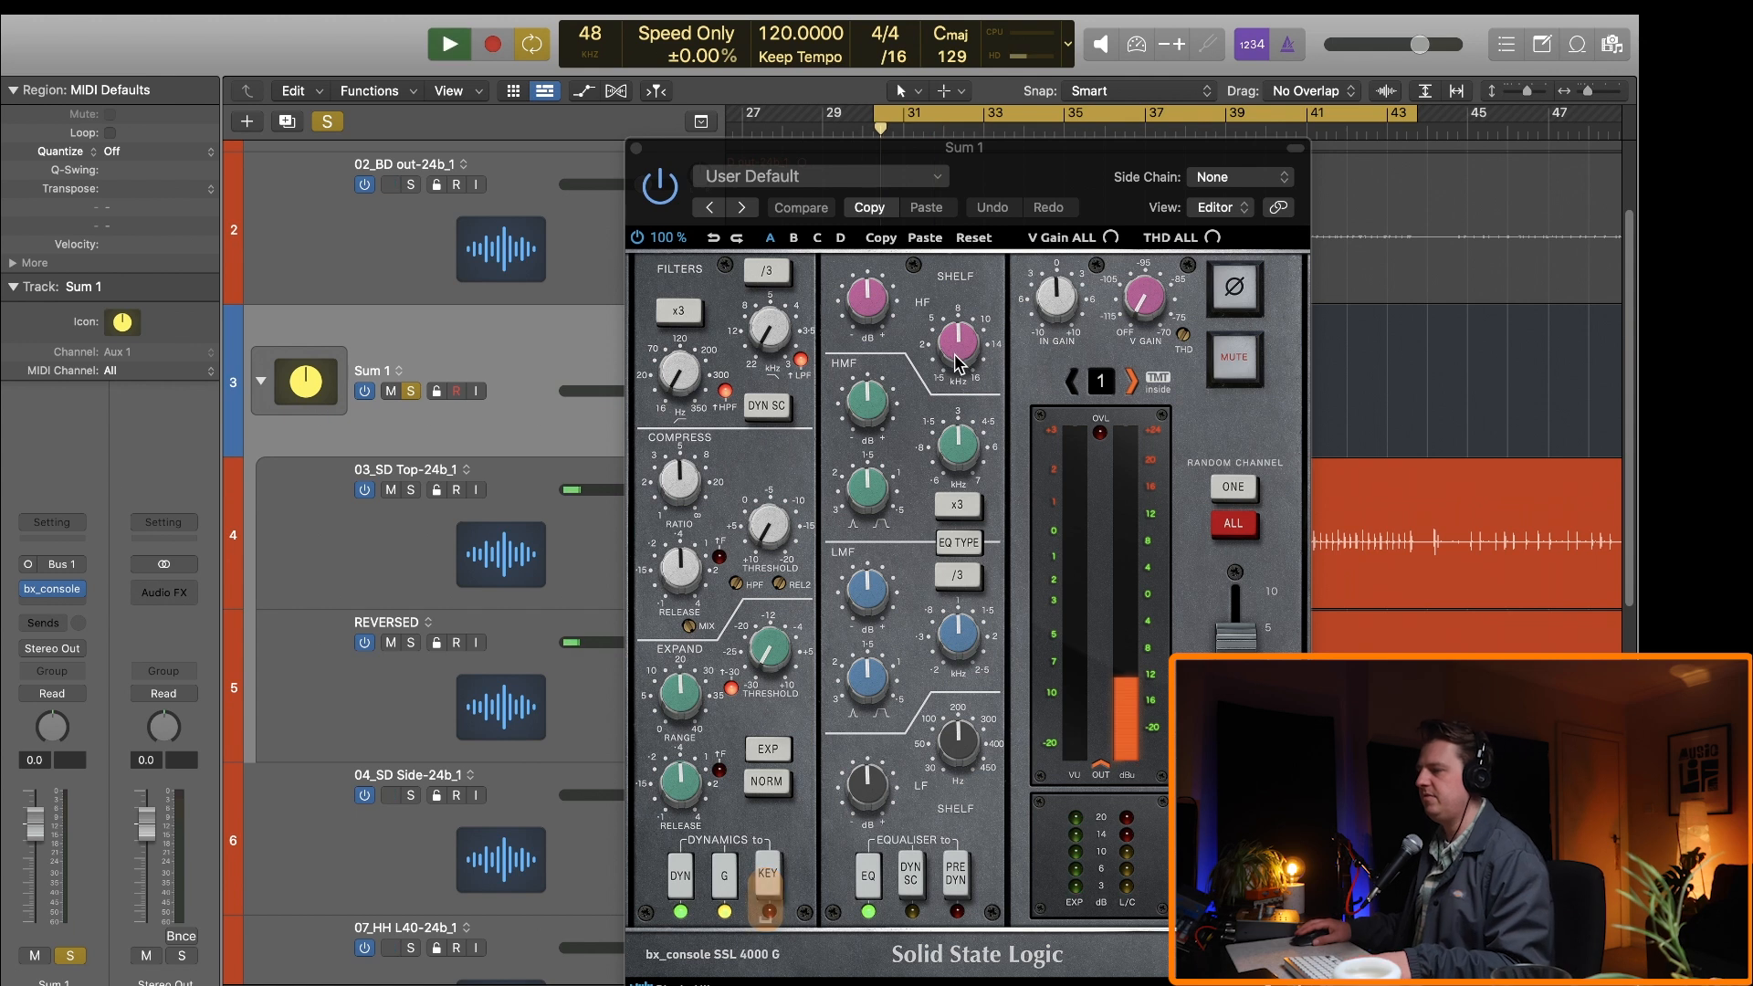
pyautogui.moveTo(849, 348)
pyautogui.mouseDown()
pyautogui.moveTo(865, 387)
pyautogui.moveTo(865, 371)
pyautogui.mouseUp()
pyautogui.moveTo(961, 757); pyautogui.dragTo(963, 757)
pyautogui.moveTo(867, 794); pyautogui.dragTo(864, 840)
pyautogui.moveTo(863, 598)
pyautogui.mouseDown()
pyautogui.moveTo(948, 701)
pyautogui.moveTo(868, 601)
pyautogui.mouseUp()
pyautogui.moveTo(779, 530); pyautogui.dragTo(760, 574)
pyautogui.moveTo(691, 476); pyautogui.dragTo(692, 513)
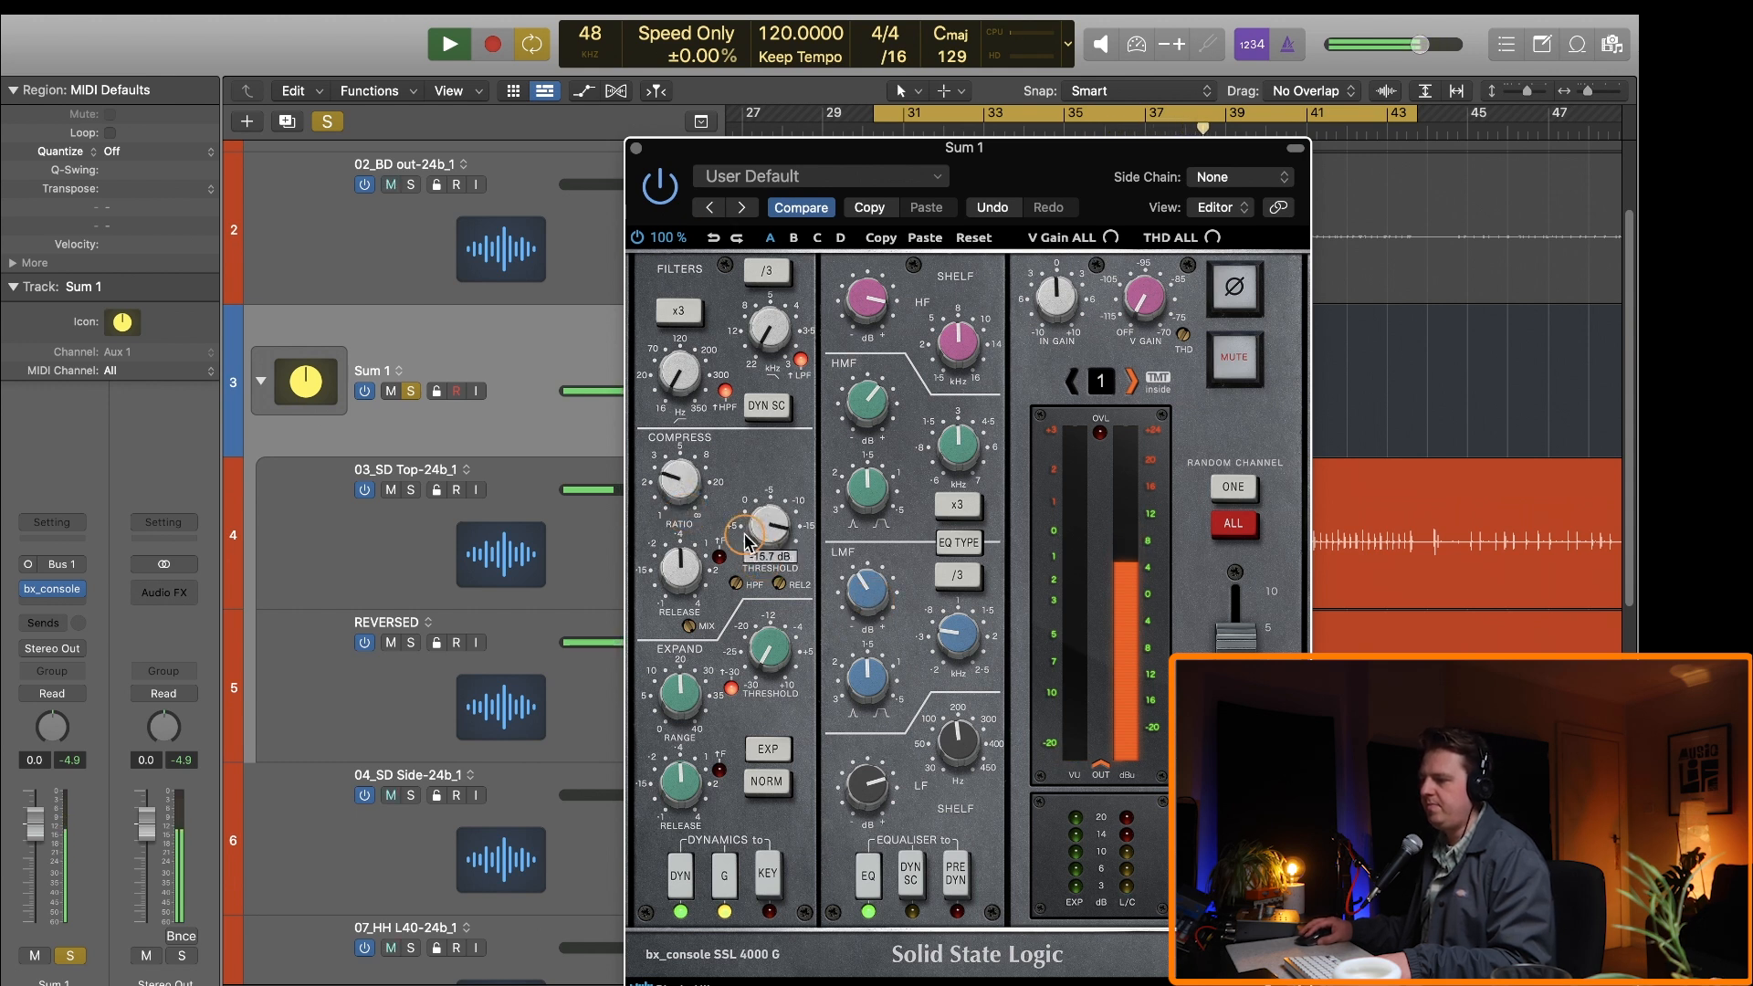
pyautogui.press('space')
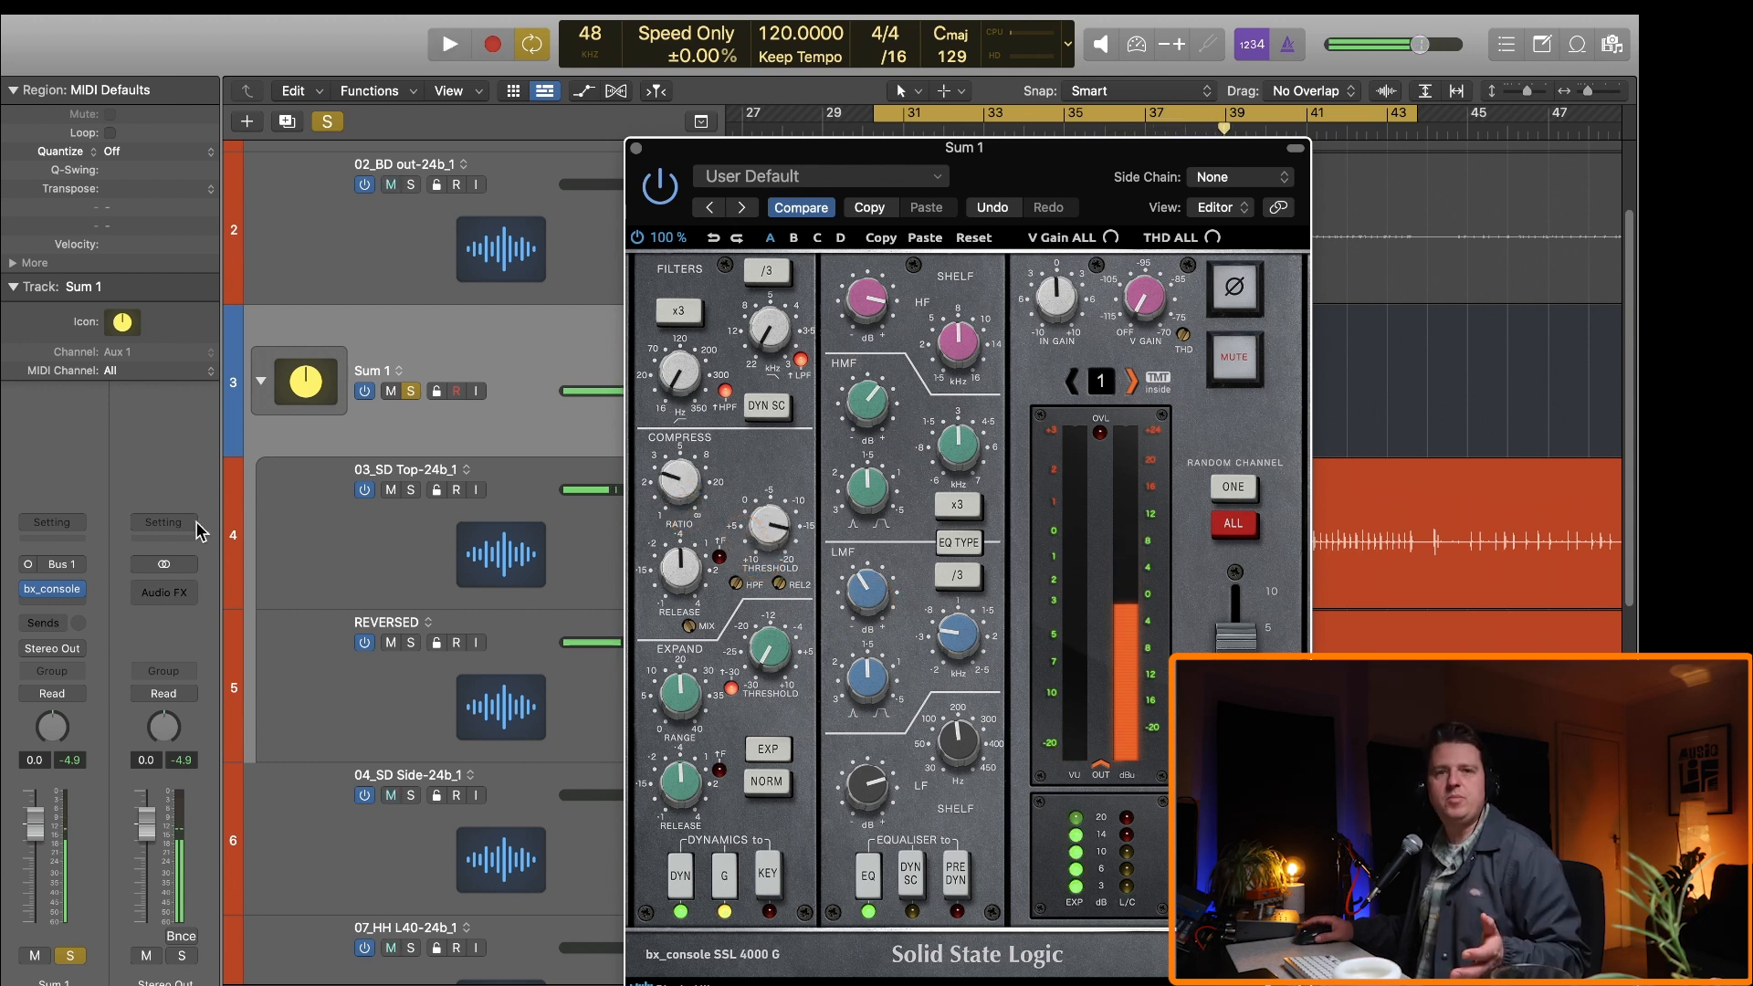
# Step: Insert the Black Box Analog Design HG-2 after the SSL console on Sum 1 and load its Ed Dark Room preset
pyautogui.click(51, 591)
pyautogui.moveTo(150, 842)
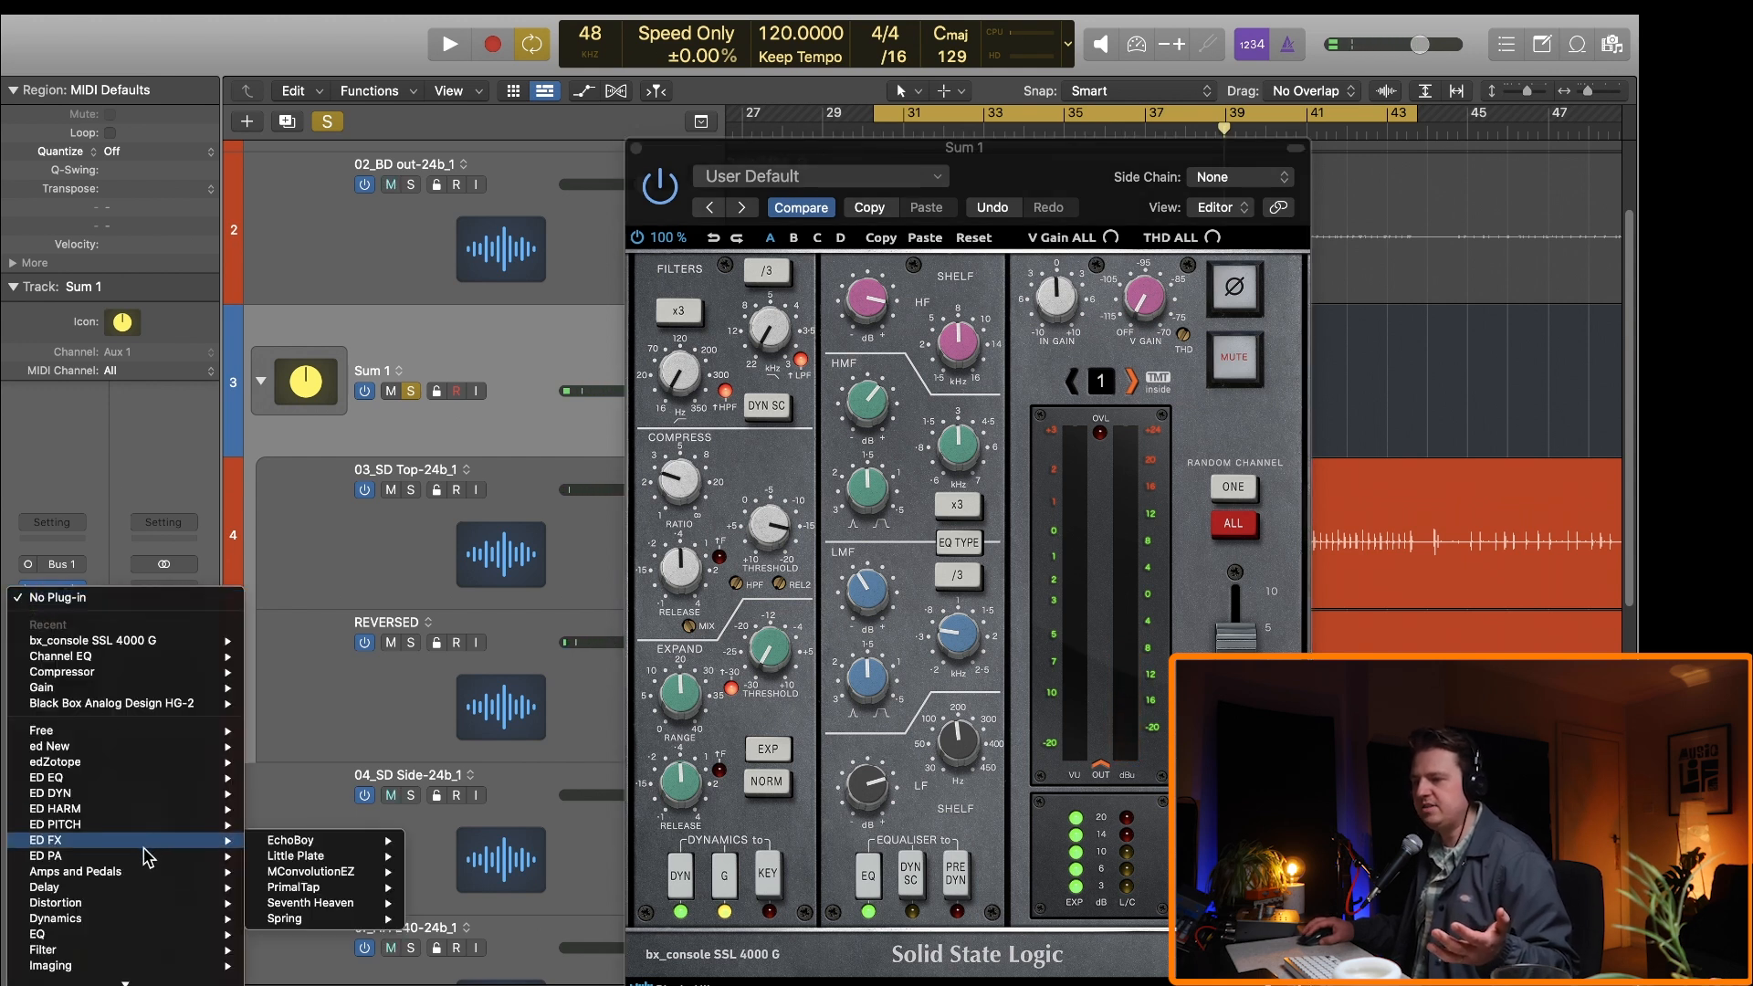
pyautogui.click(310, 856)
pyautogui.press('space')
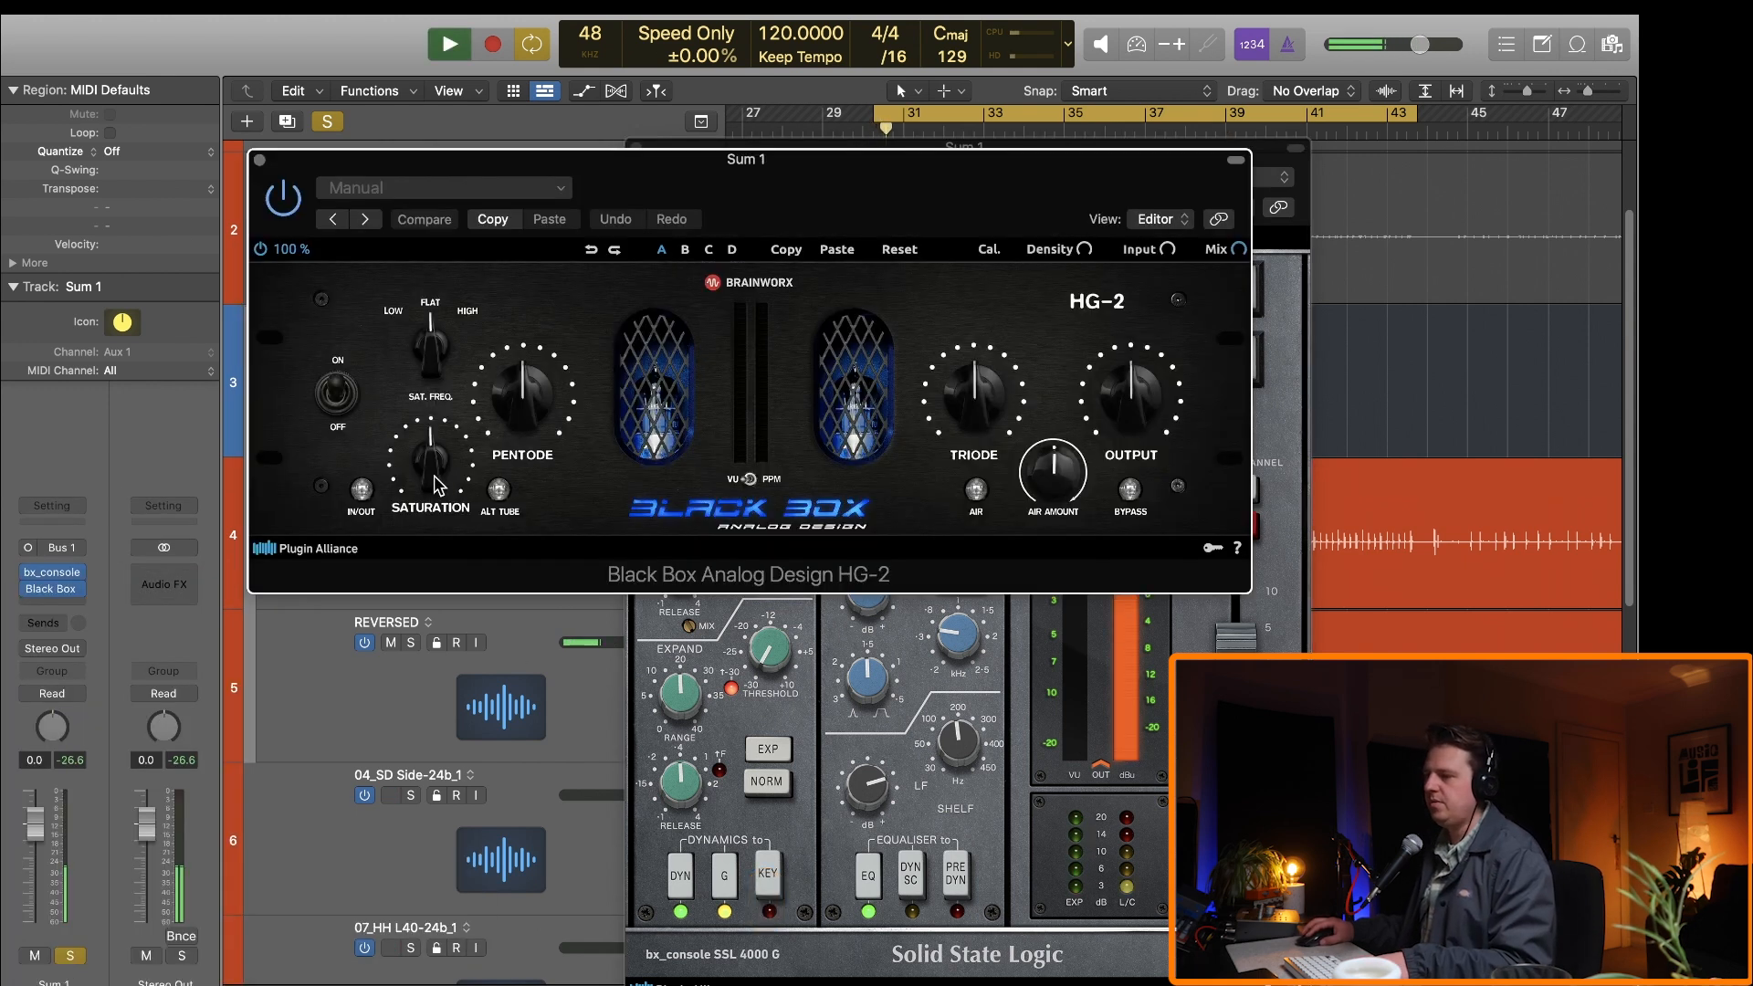
pyautogui.click(418, 189)
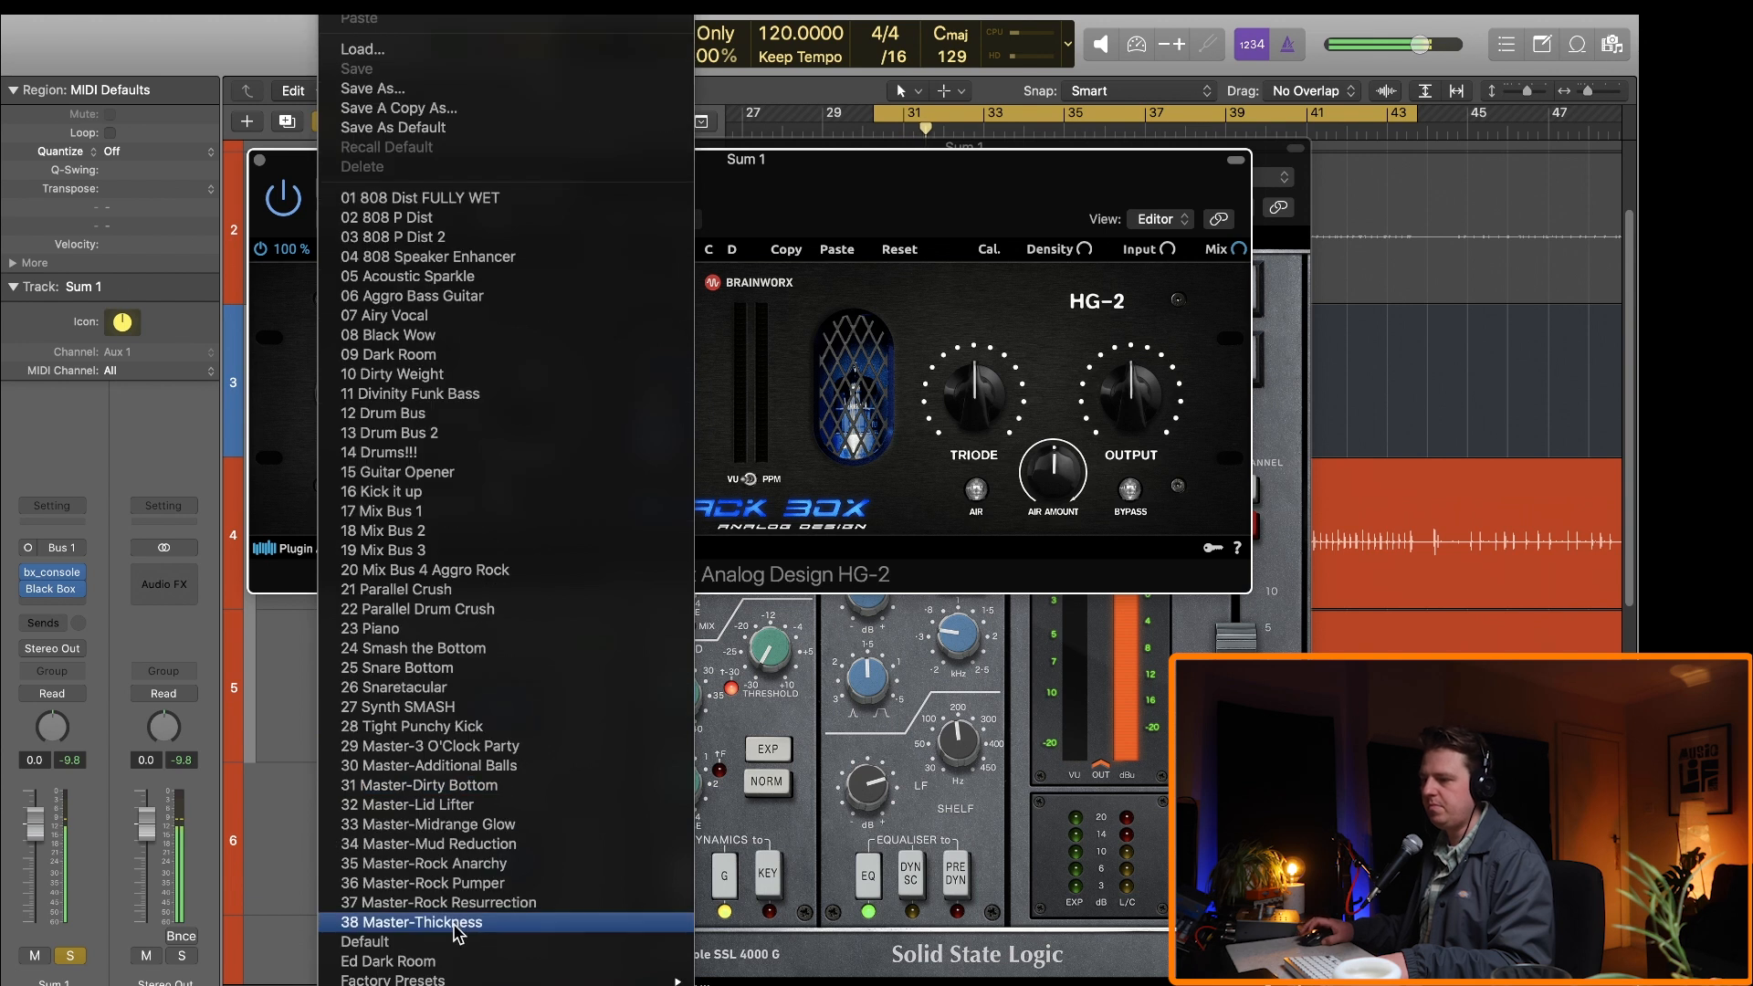
pyautogui.click(429, 961)
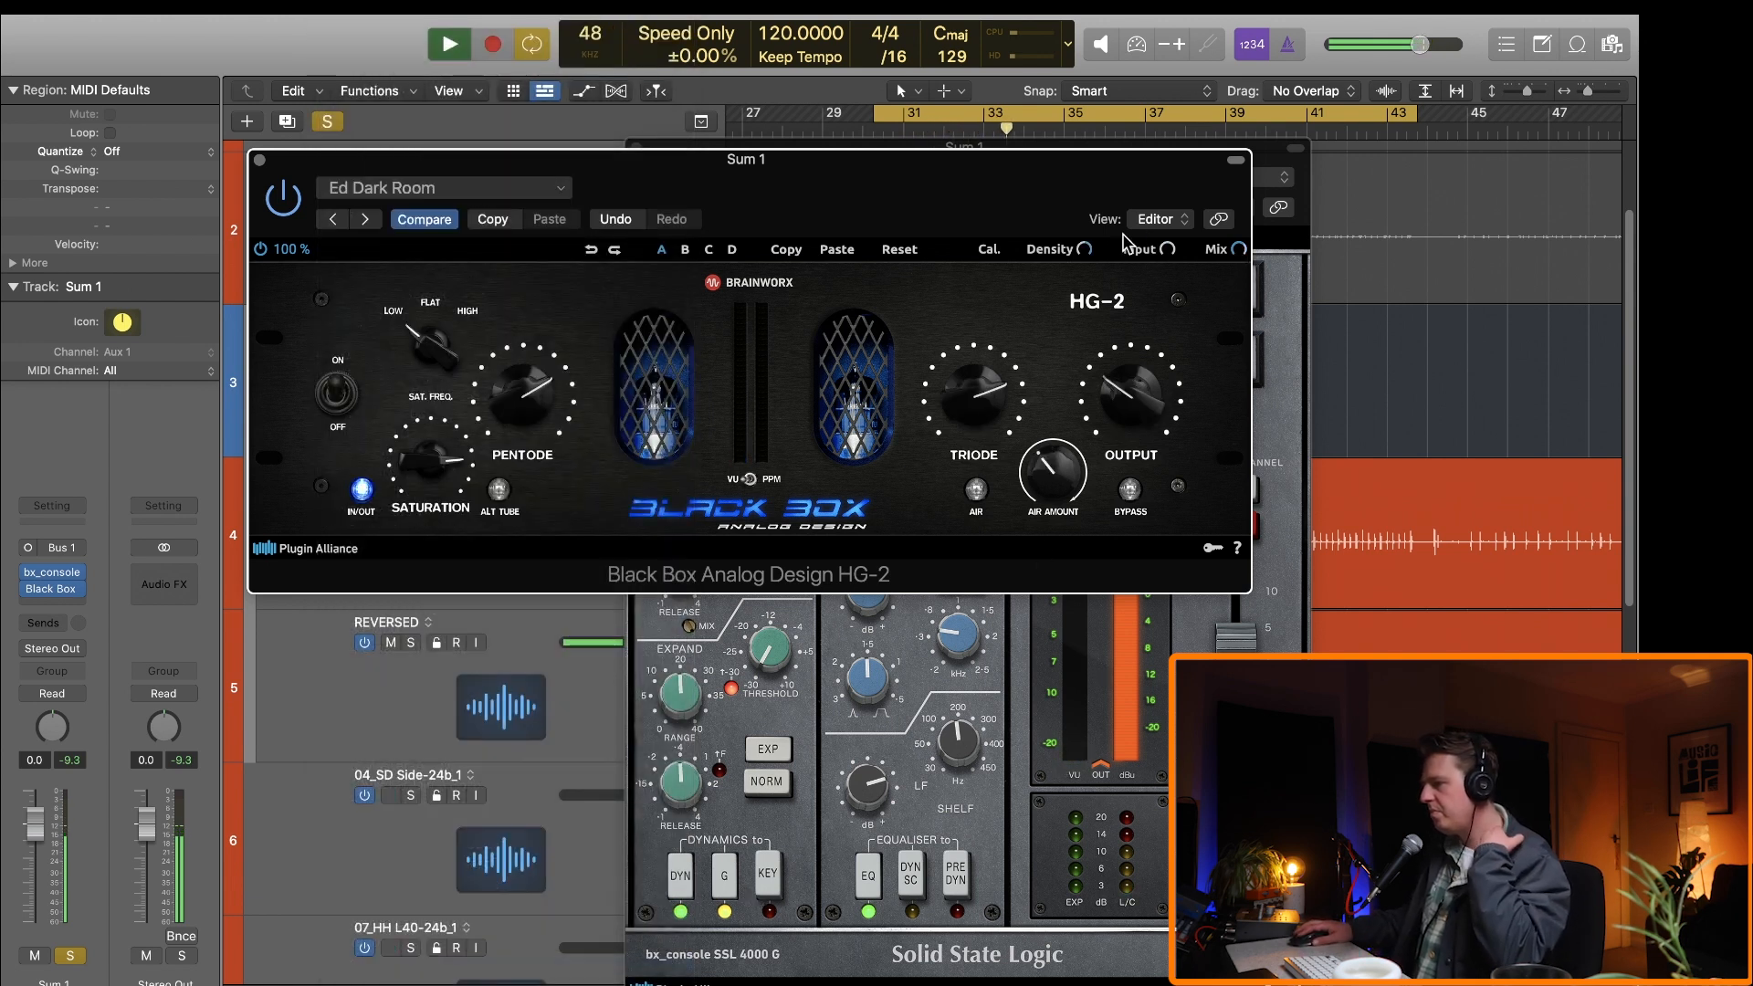
# Step: Adjust the HG-2's density and saturation frequency on Sum 1, and close the plug-in
pyautogui.moveTo(1083, 249); pyautogui.dragTo(1078, 302)
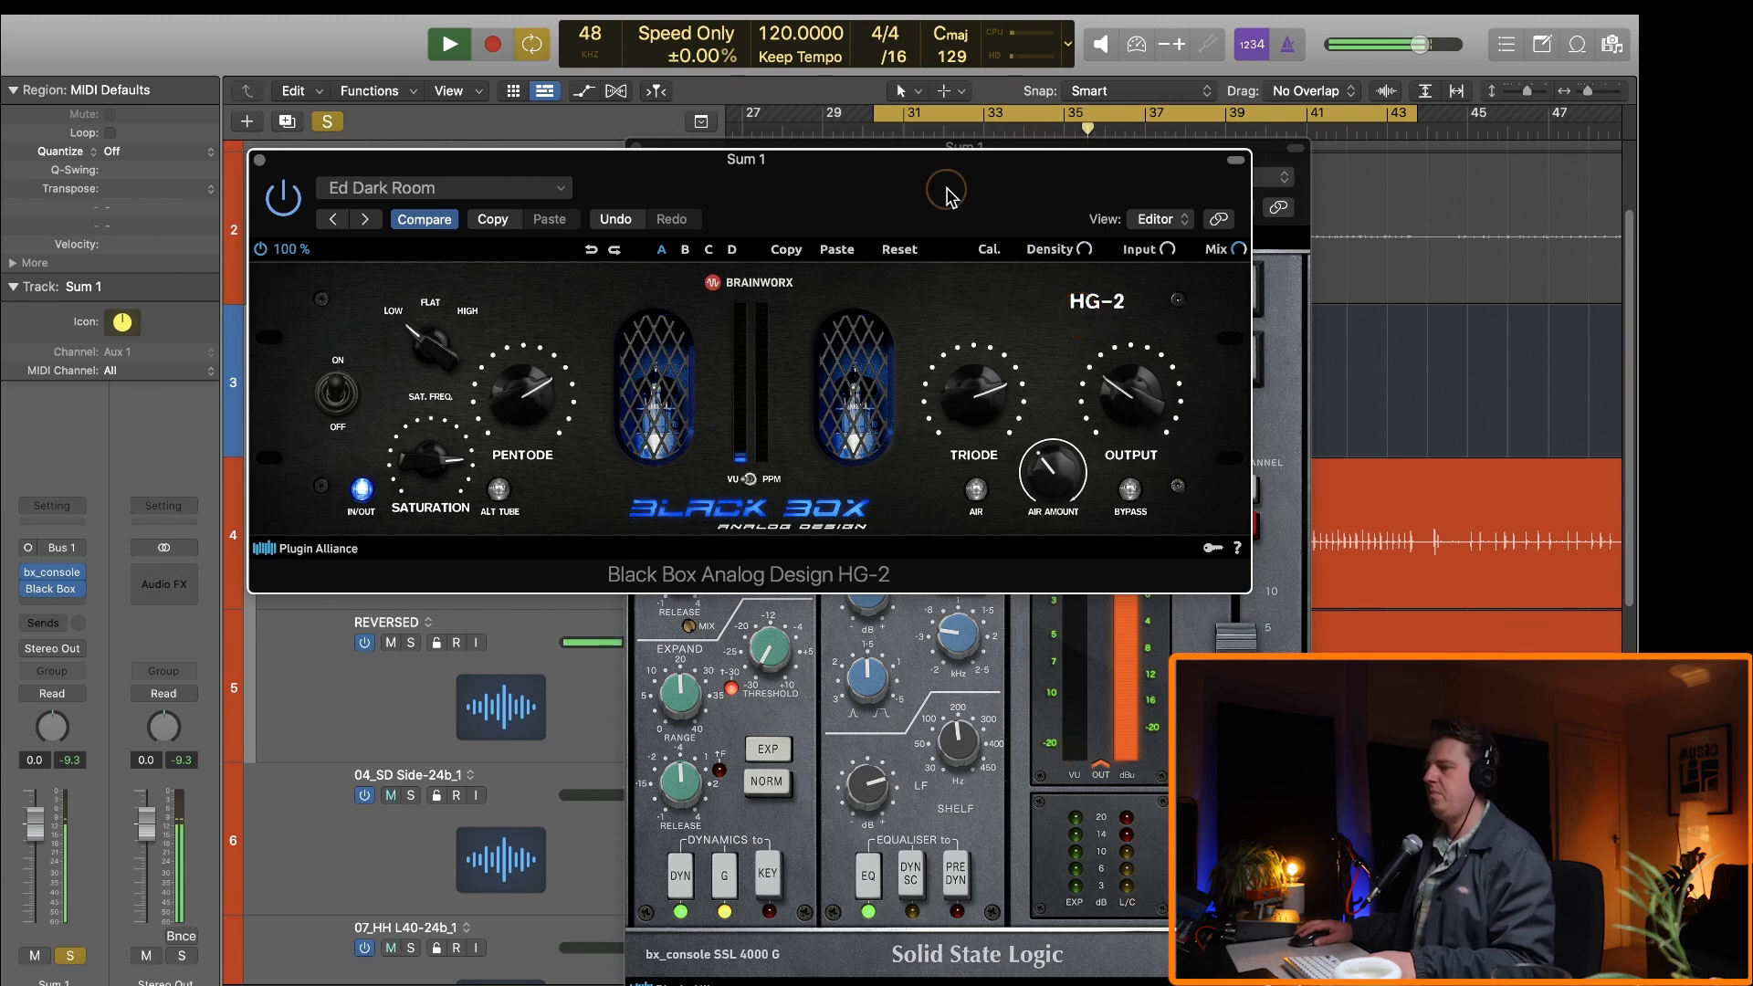
pyautogui.click(440, 340)
pyautogui.click(442, 336)
pyautogui.moveTo(439, 328)
pyautogui.mouseDown()
pyautogui.moveTo(434, 364)
pyautogui.moveTo(435, 348)
pyautogui.mouseUp()
pyautogui.press('super+w')
pyautogui.press('x')
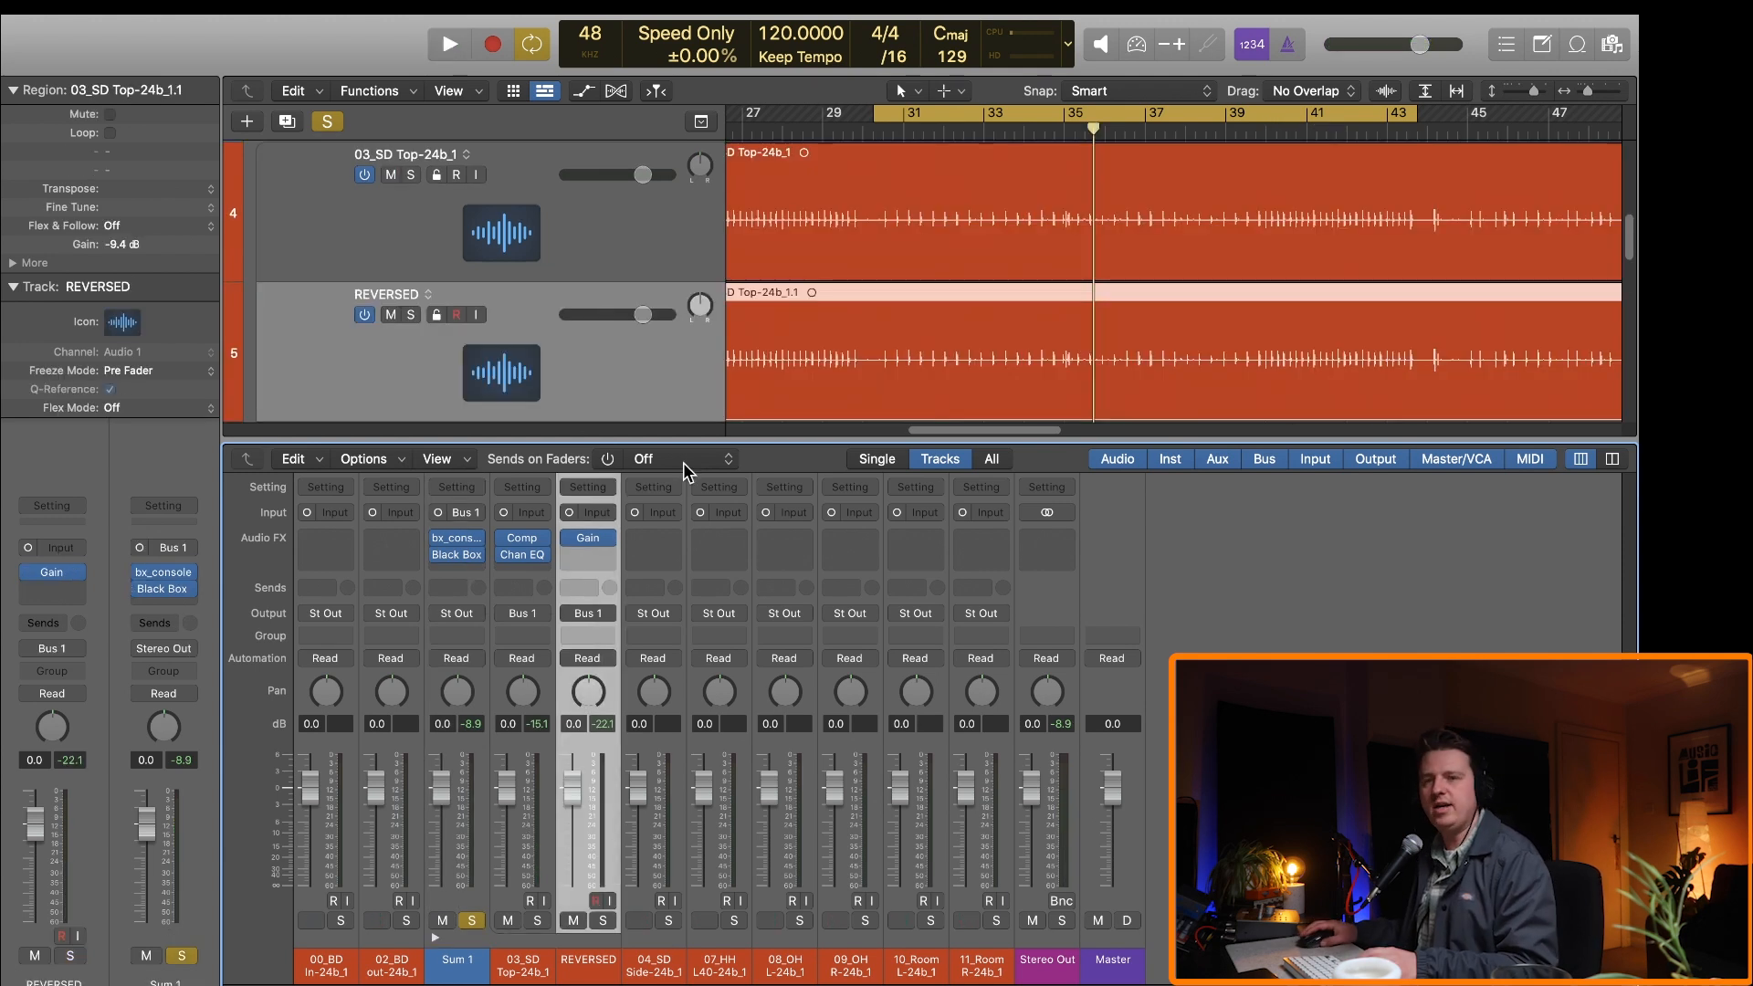
# Step: Create a new track with the 03_SD Top-24b_1 track's settings and move it above the Sum 1 stack
pyautogui.press('x')
pyautogui.scroll(4, 636, 479)
pyautogui.click(539, 420)
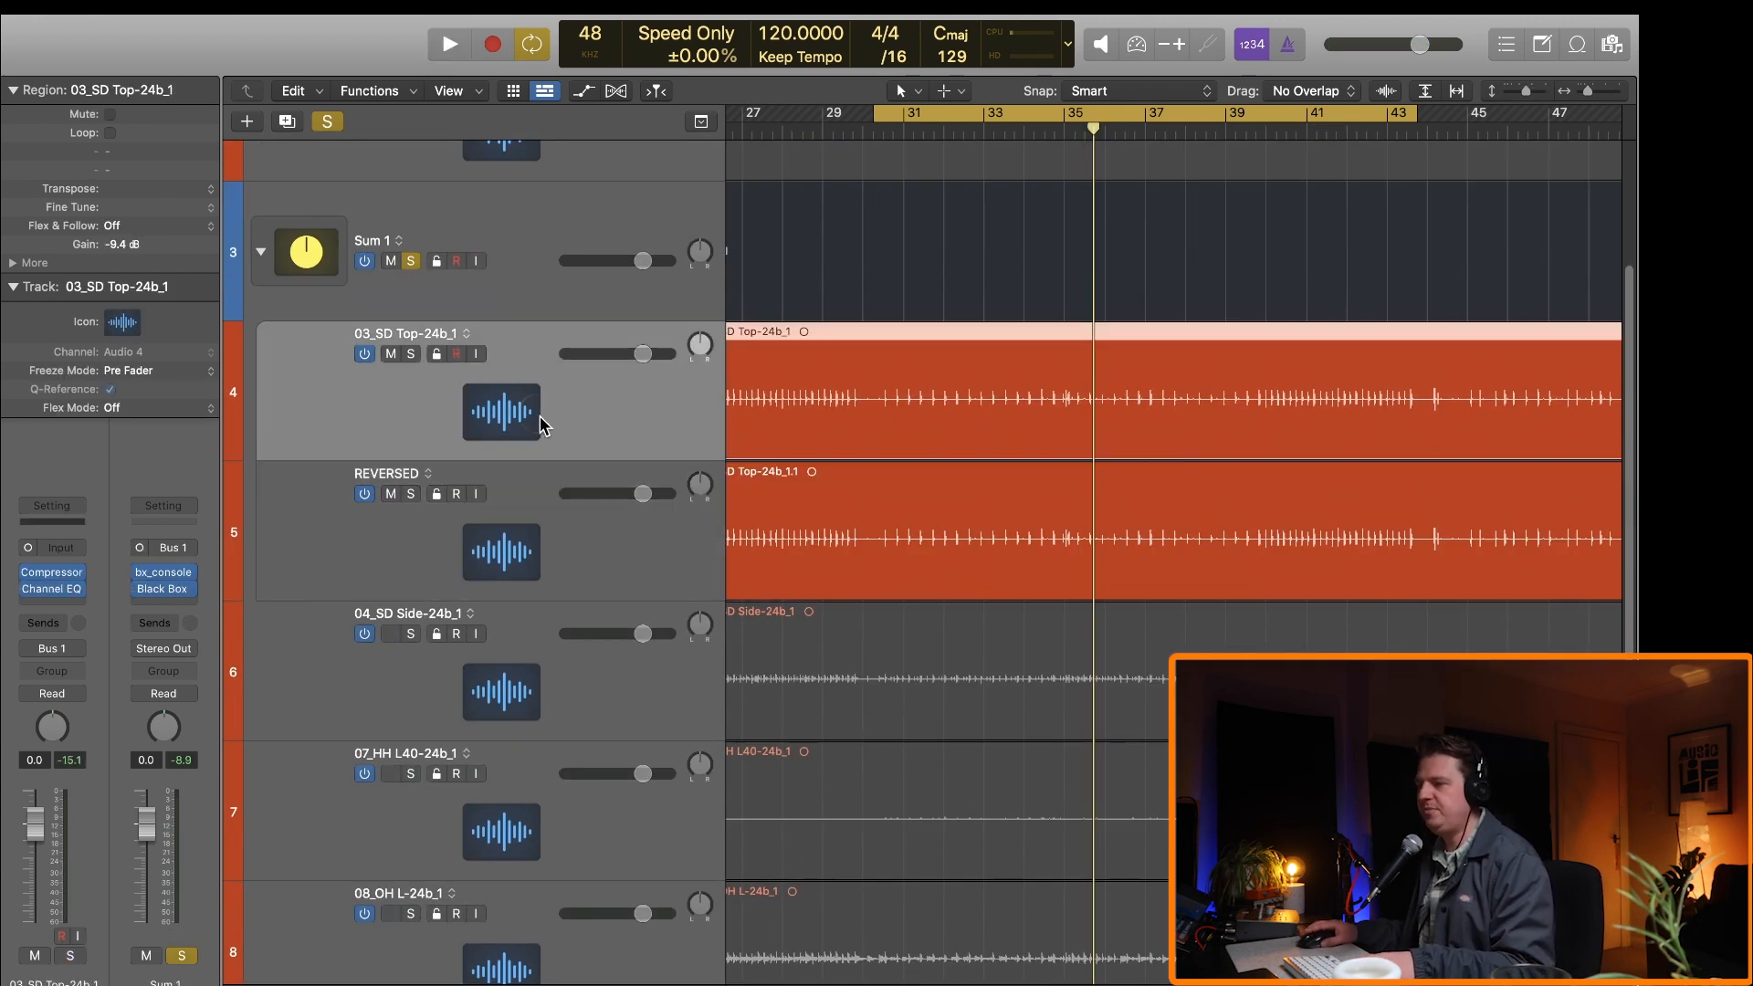
pyautogui.press('super+d')
pyautogui.scroll(4, 548, 548)
pyautogui.moveTo(482, 703); pyautogui.dragTo(612, 552)
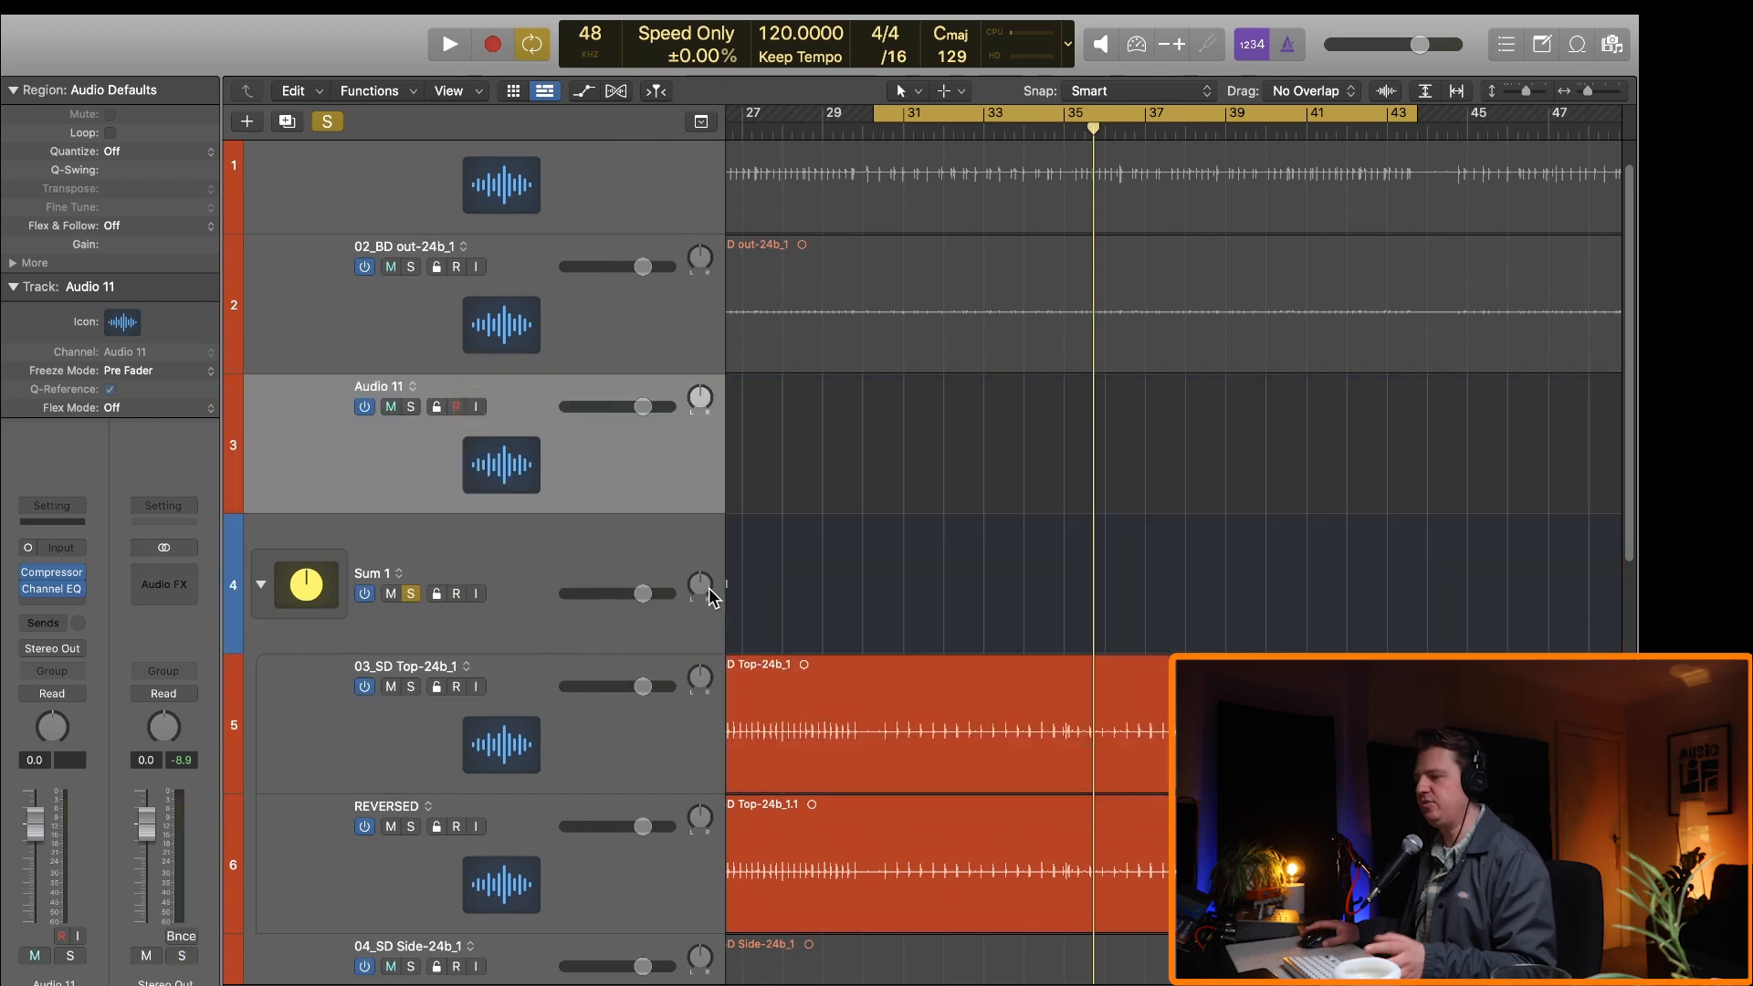
# Step: Rename the new track as UNGATED and copy the 03_SD Top-24b_1 region onto it
pyautogui.doubleClick(388, 395)
pyautogui.write('UNGATED')
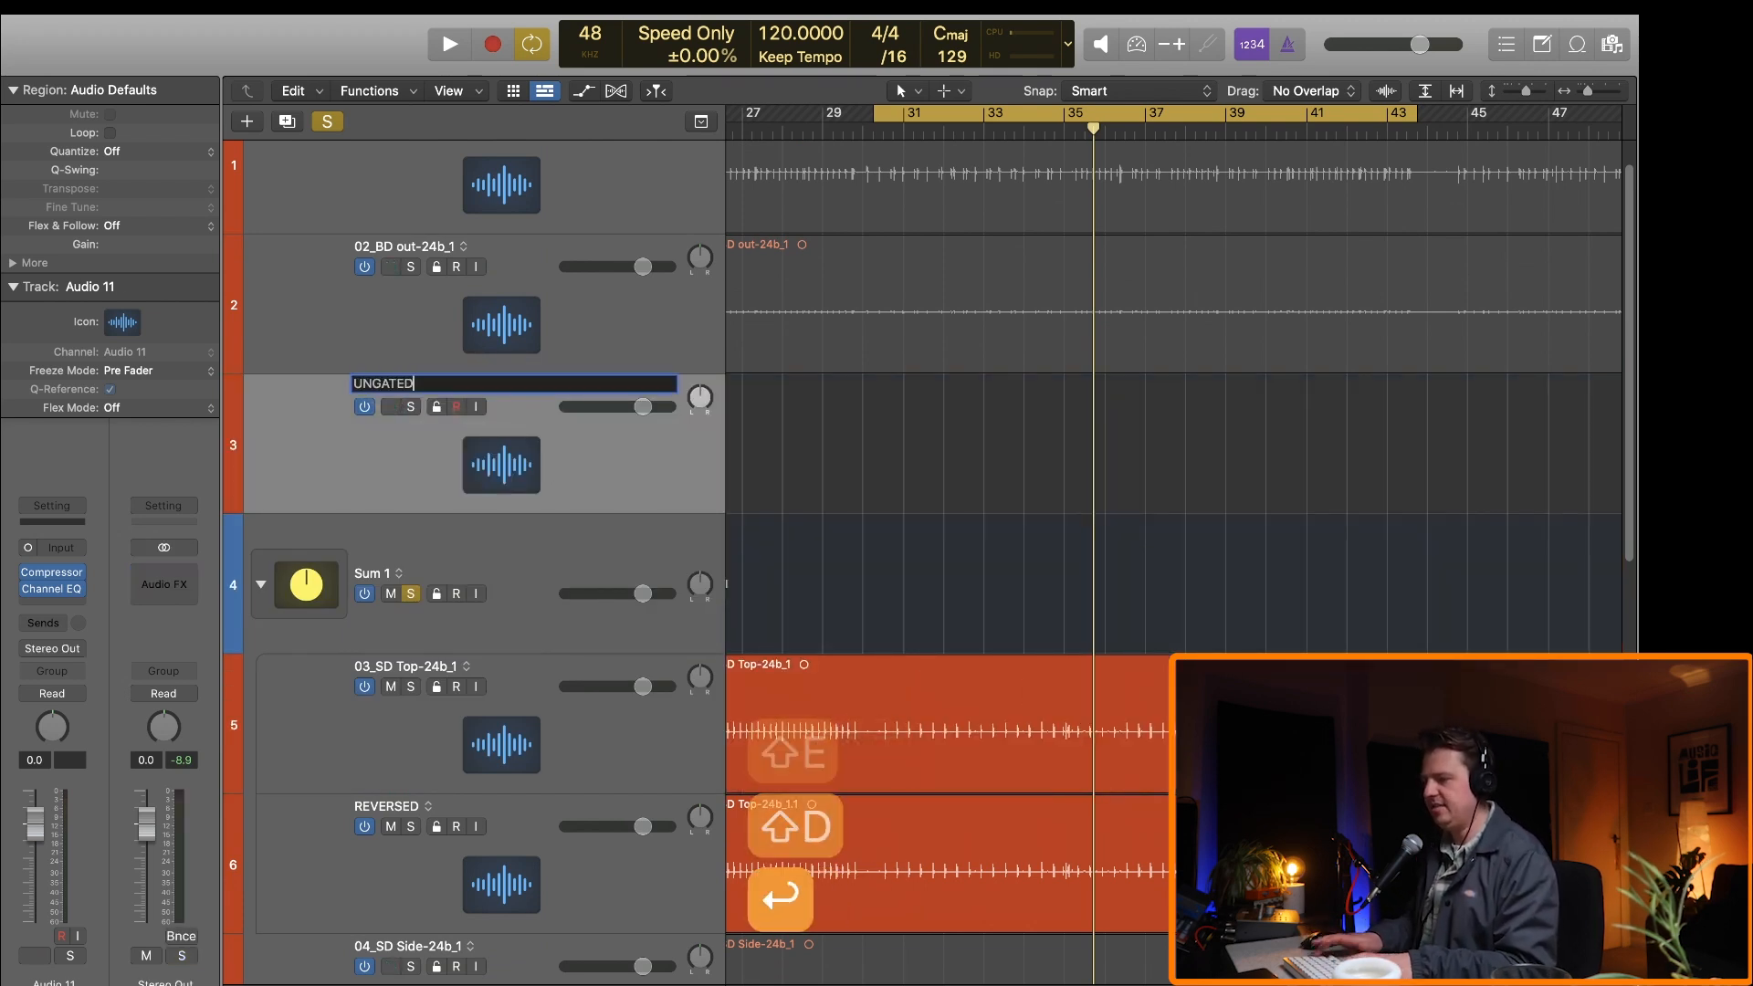
pyautogui.press('Return')
pyautogui.moveTo(815, 703); pyautogui.dragTo(813, 477)
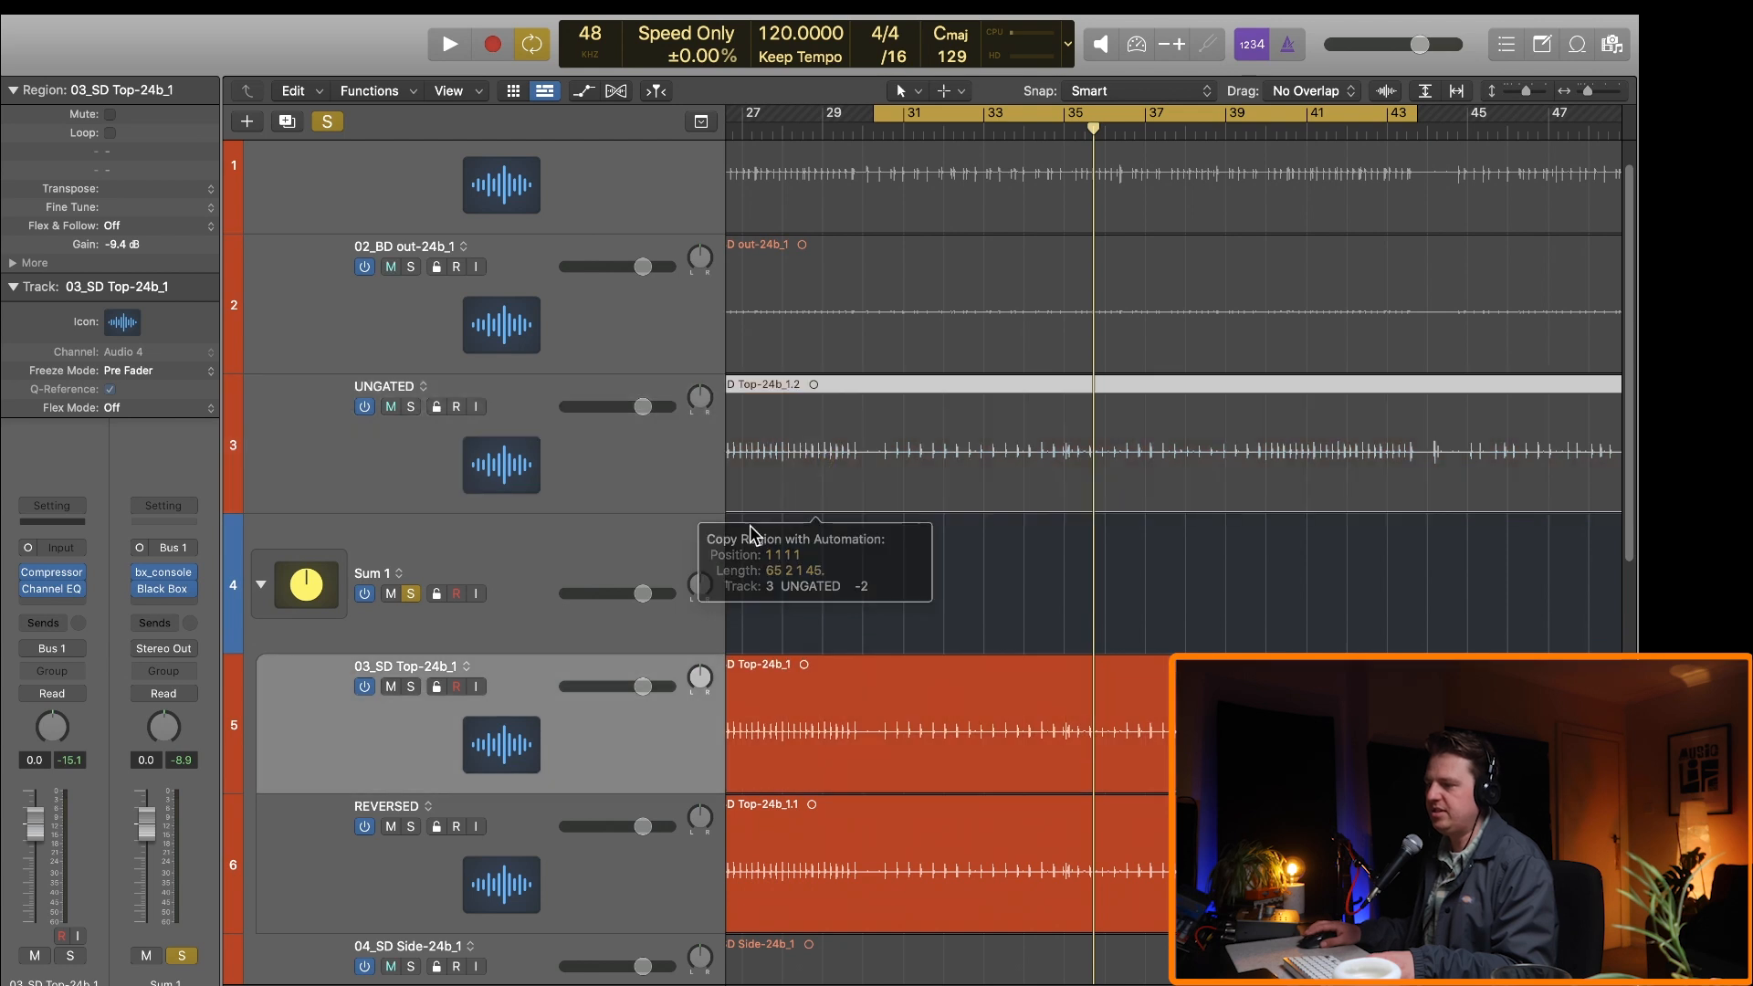
# Step: Copy the bx_console and Black Box plug-ins from Sum 1 to the UNGATED channel, replacing its Compressor and Channel EQ
pyautogui.click(614, 544)
pyautogui.press('x')
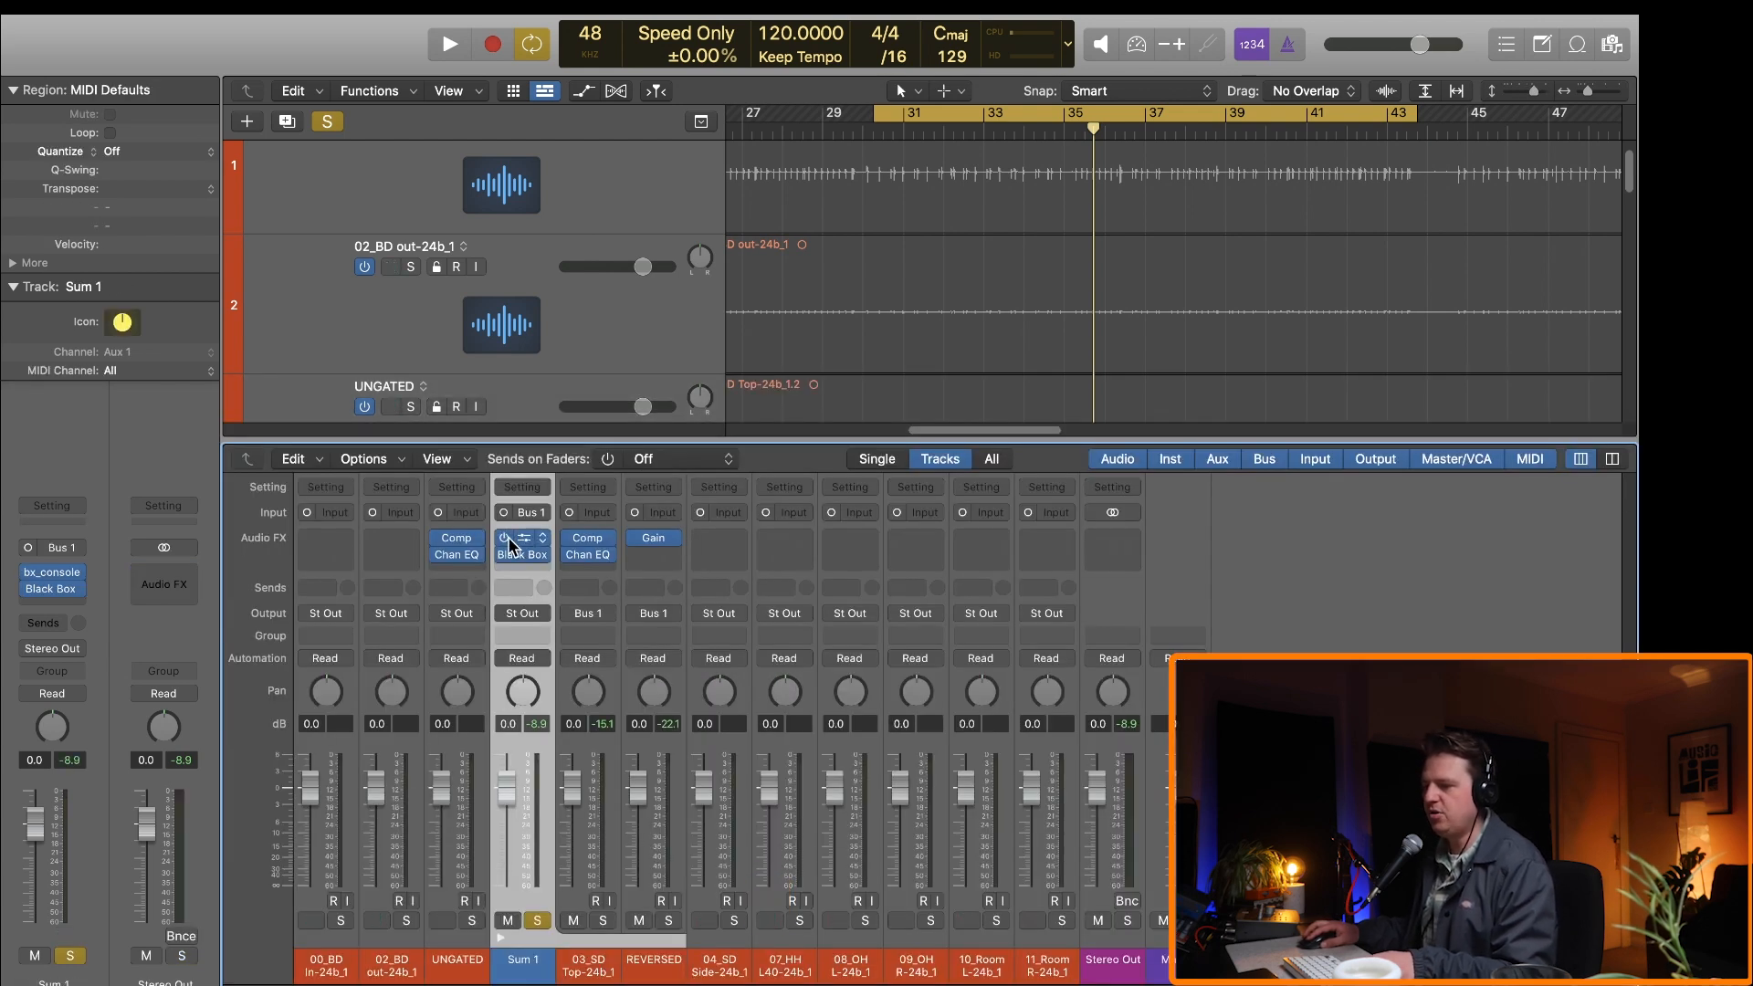
pyautogui.moveTo(525, 543); pyautogui.dragTo(470, 544)
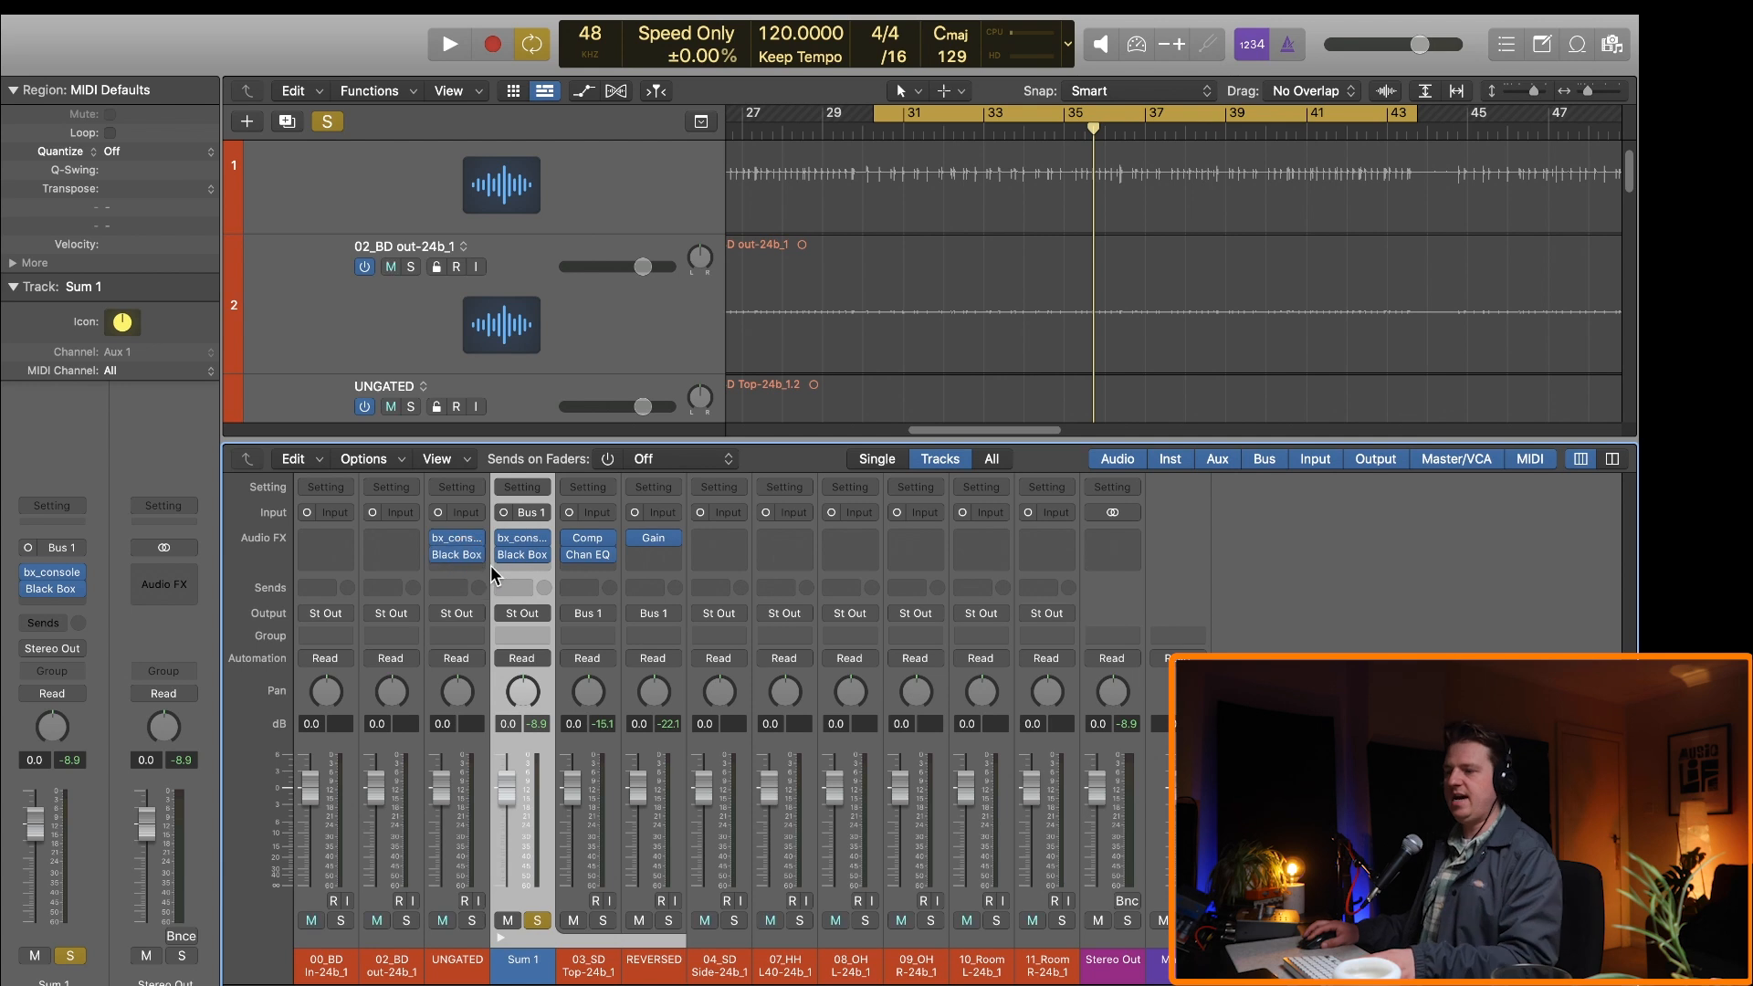
# Step: Rename the Sum 1 stack as GATED
pyautogui.doubleClick(523, 959)
pyautogui.write('GATED')
pyautogui.press('Return')
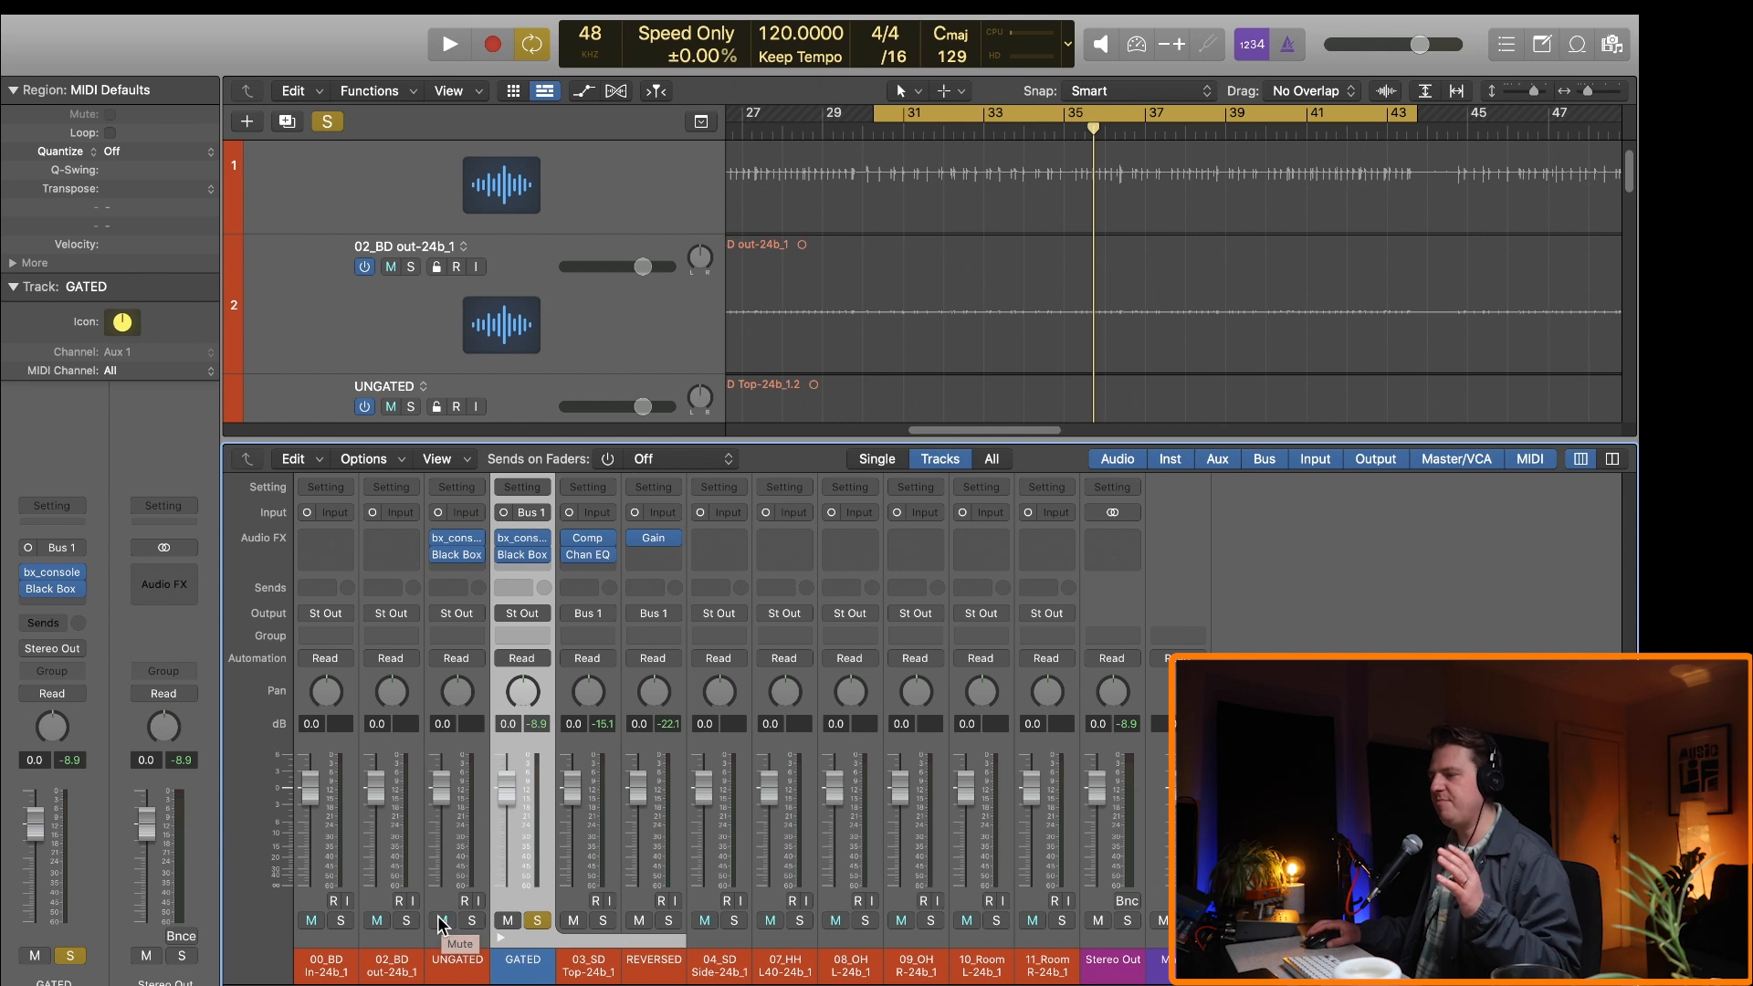
# Step: Play the cycled section and alternate the exclusive solo between the UNGATED and GATED tracks to compare their snare sound
pyautogui.press('x')
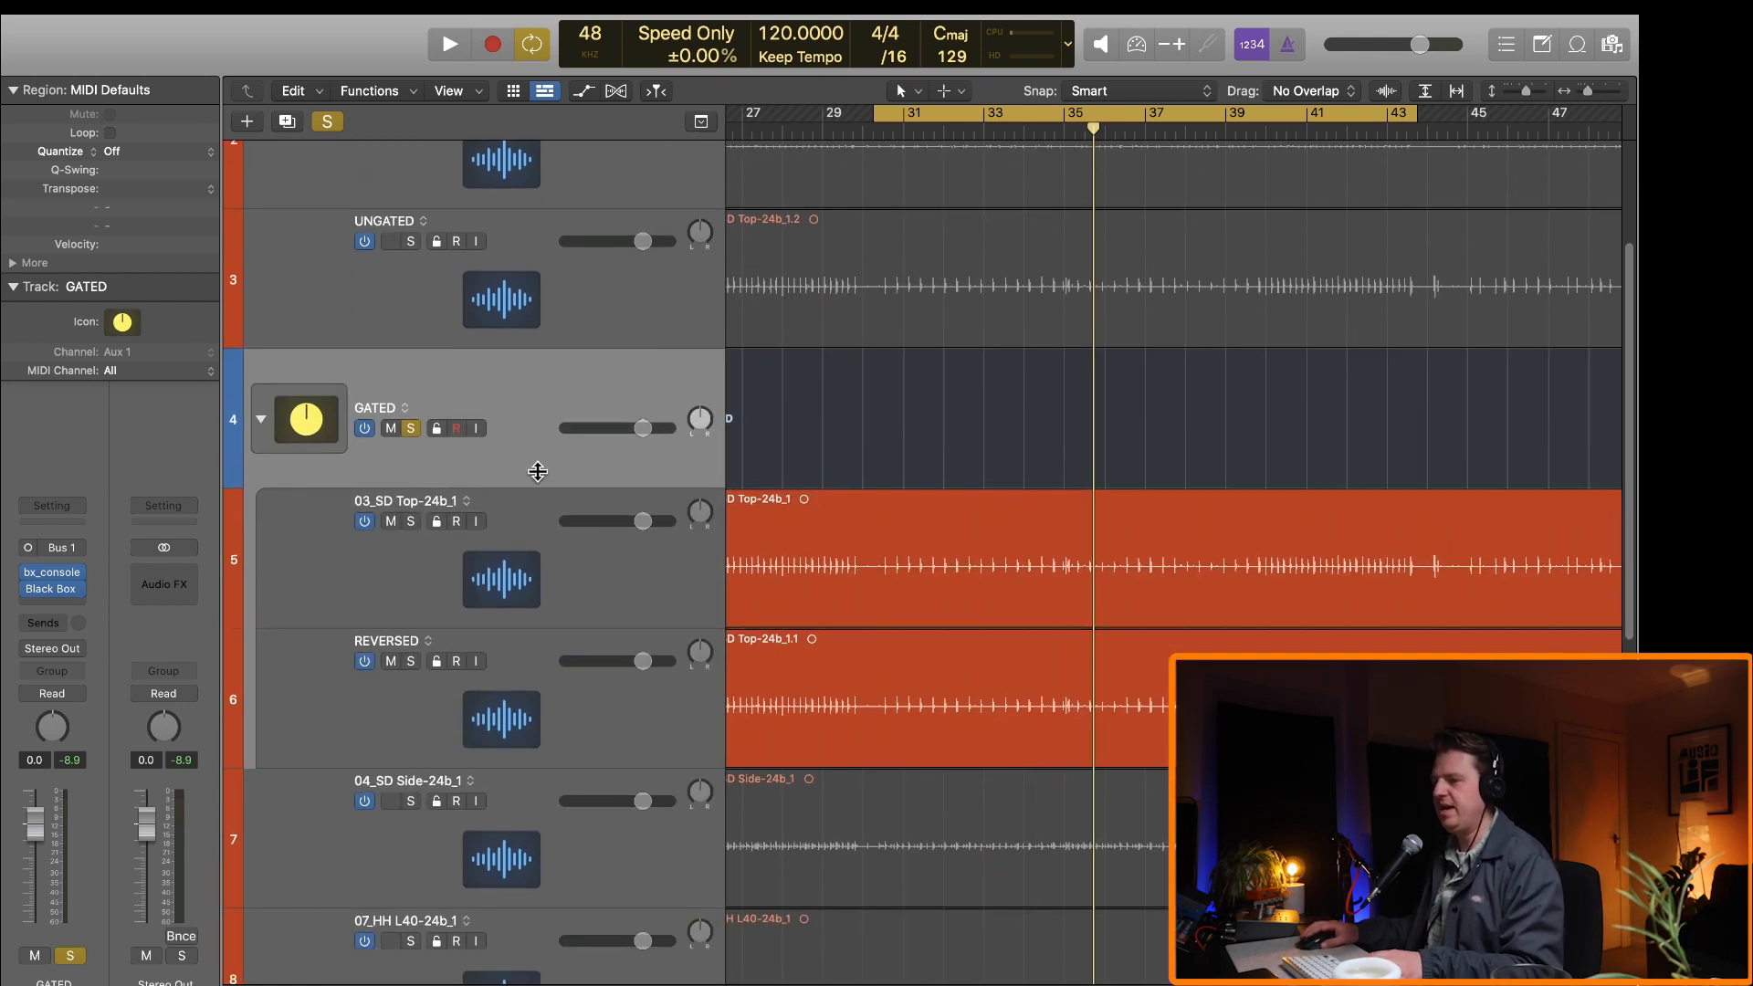
pyautogui.press('space')
pyautogui.scroll(3, 426, 479)
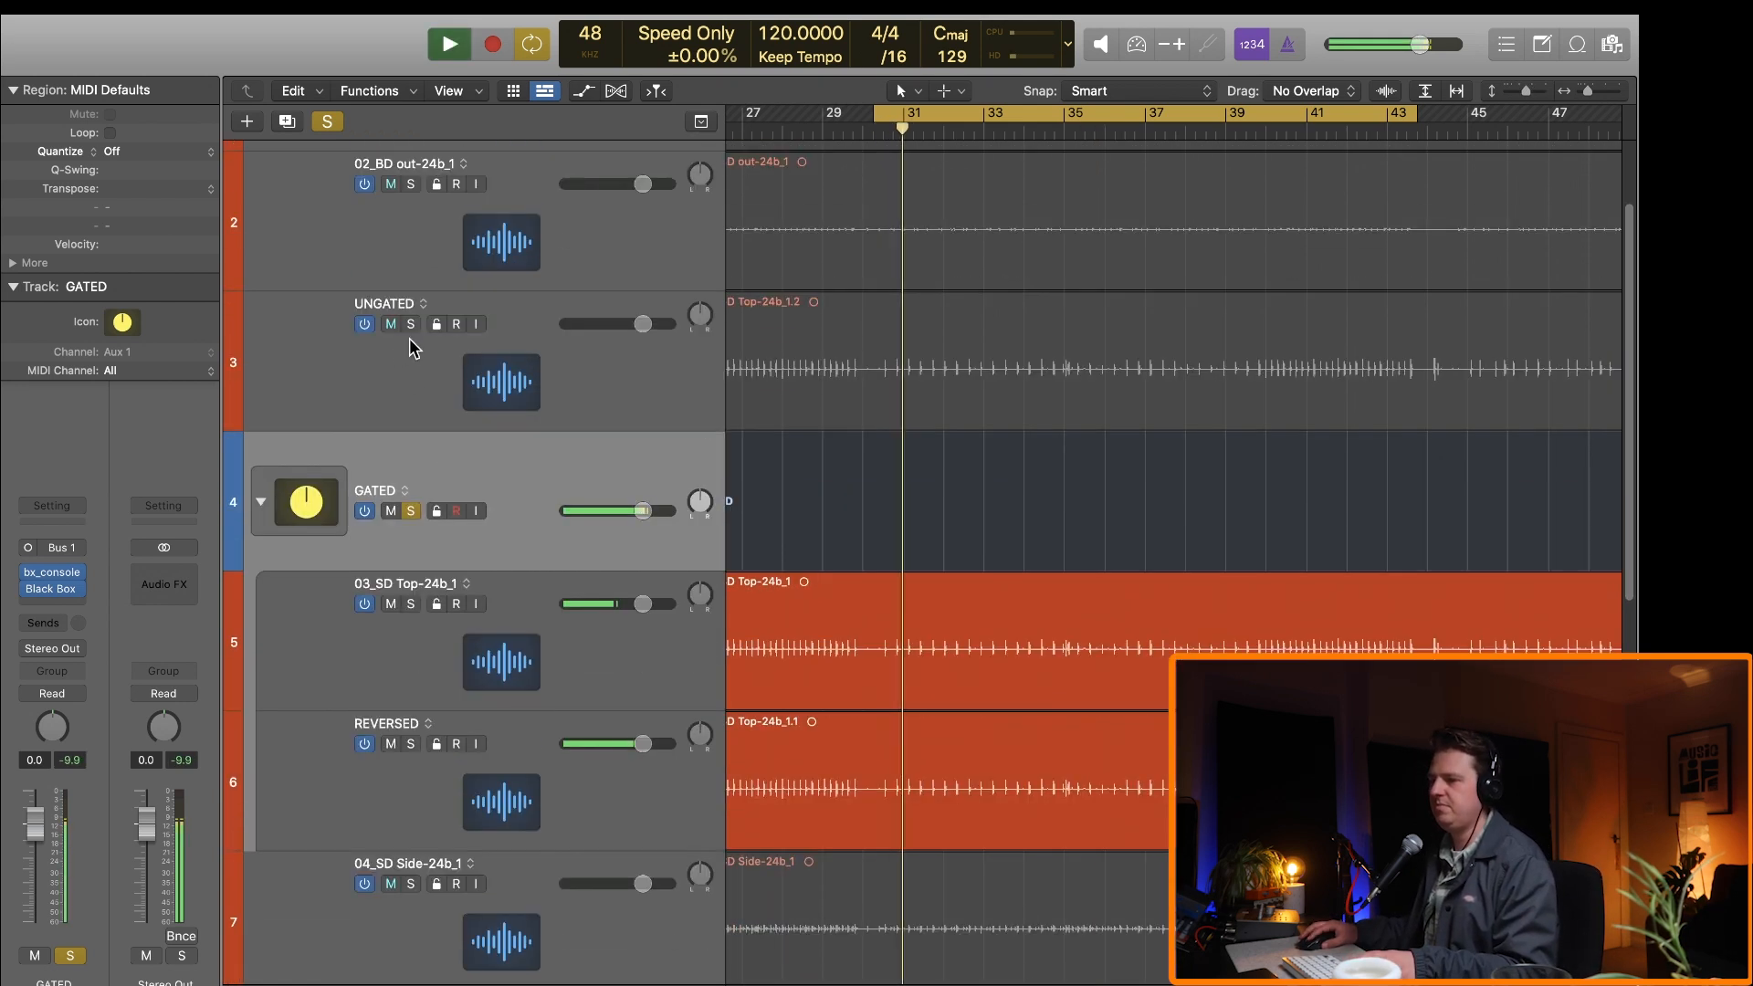
pyautogui.keyDown('alt'); pyautogui.click(411, 325); pyautogui.keyUp('alt')
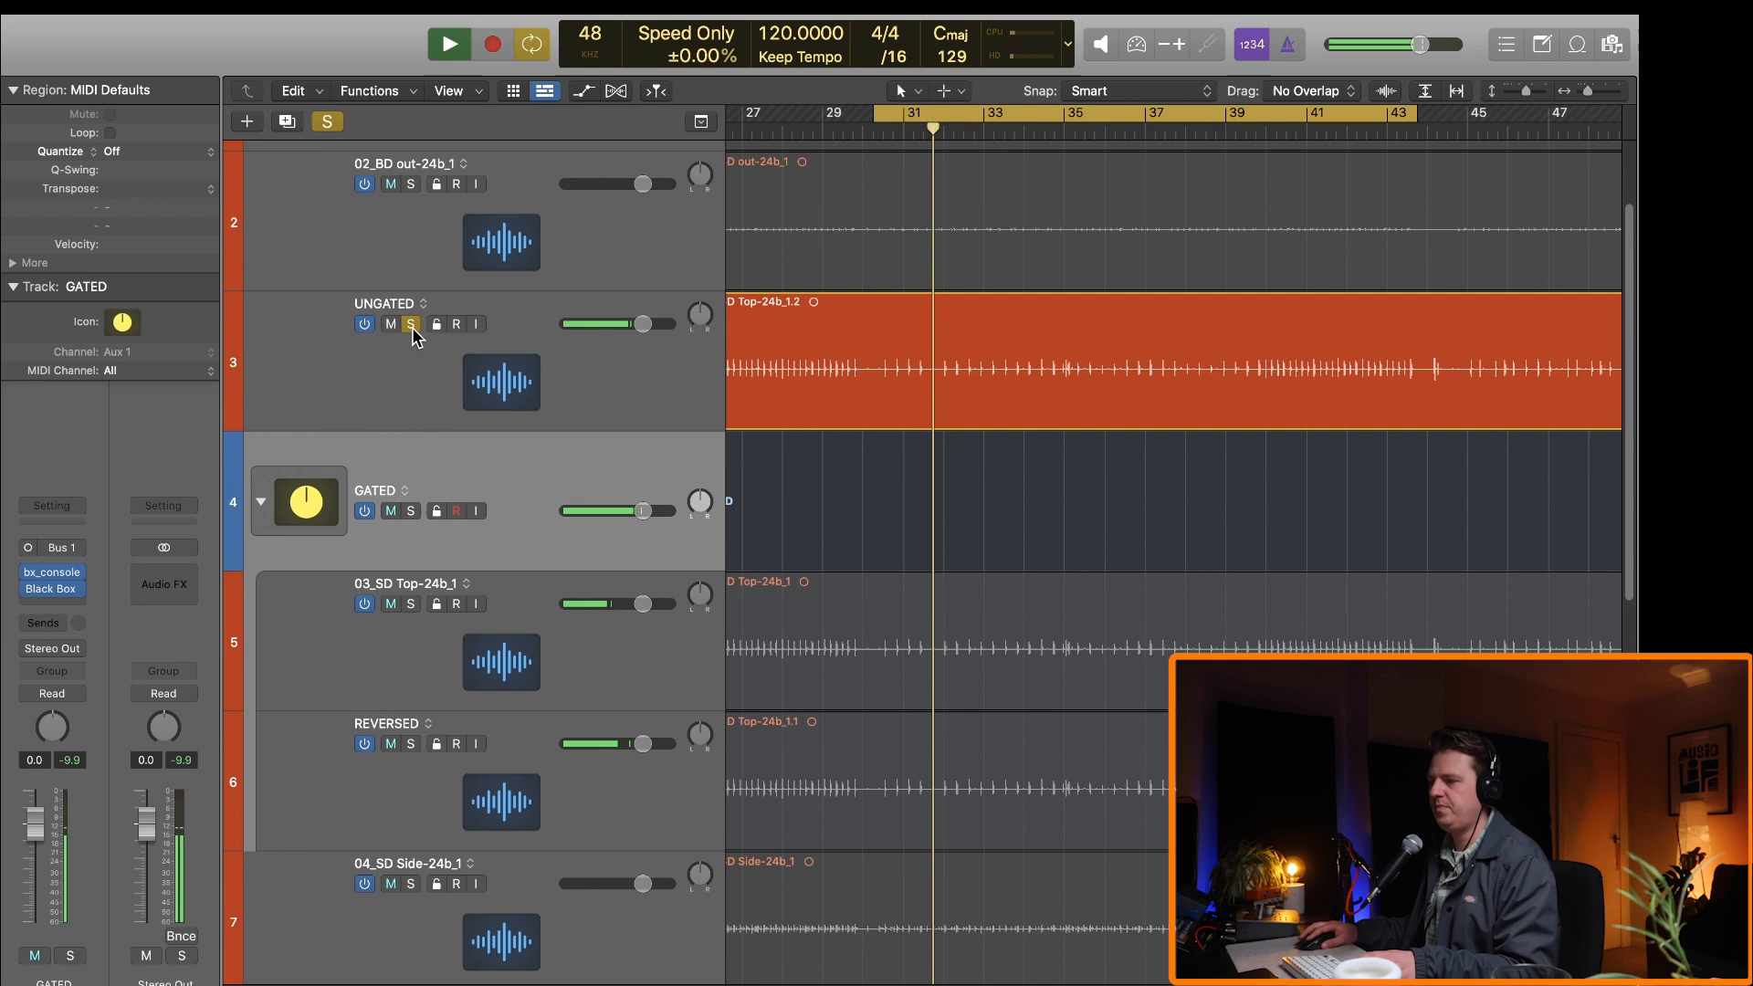
pyautogui.keyDown('alt'); pyautogui.click(412, 512); pyautogui.keyUp('alt')
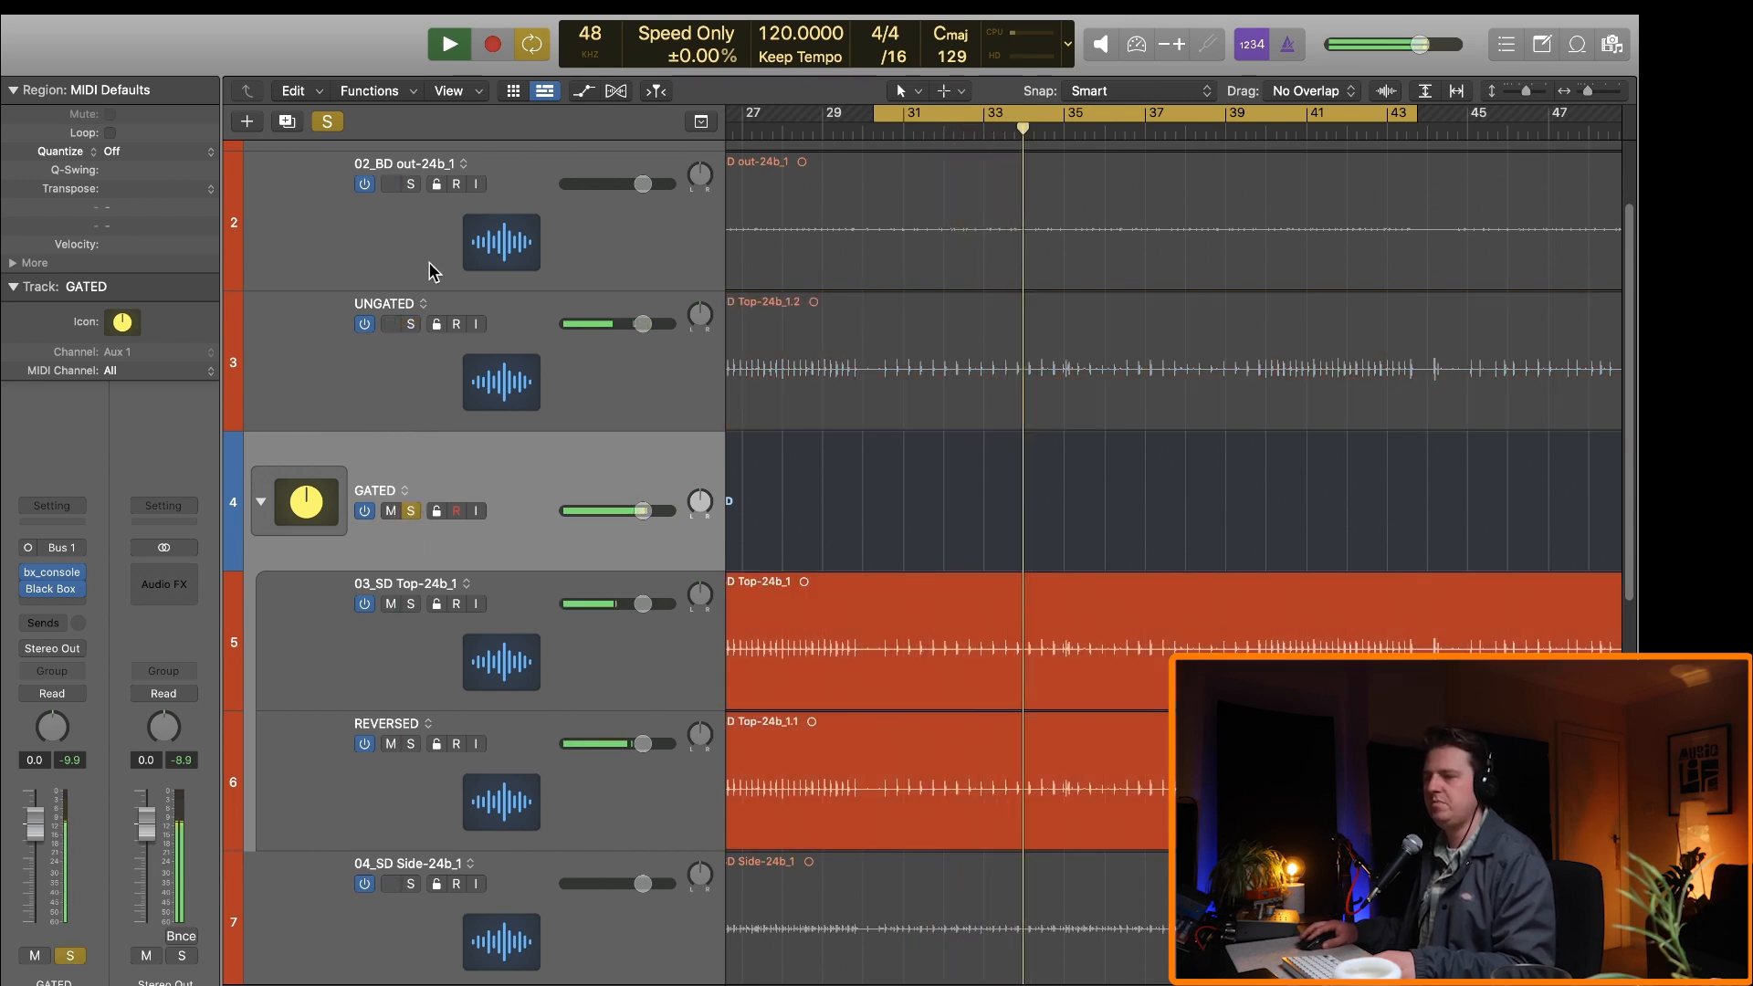
pyautogui.keyDown('alt'); pyautogui.click(411, 325); pyautogui.keyUp('alt')
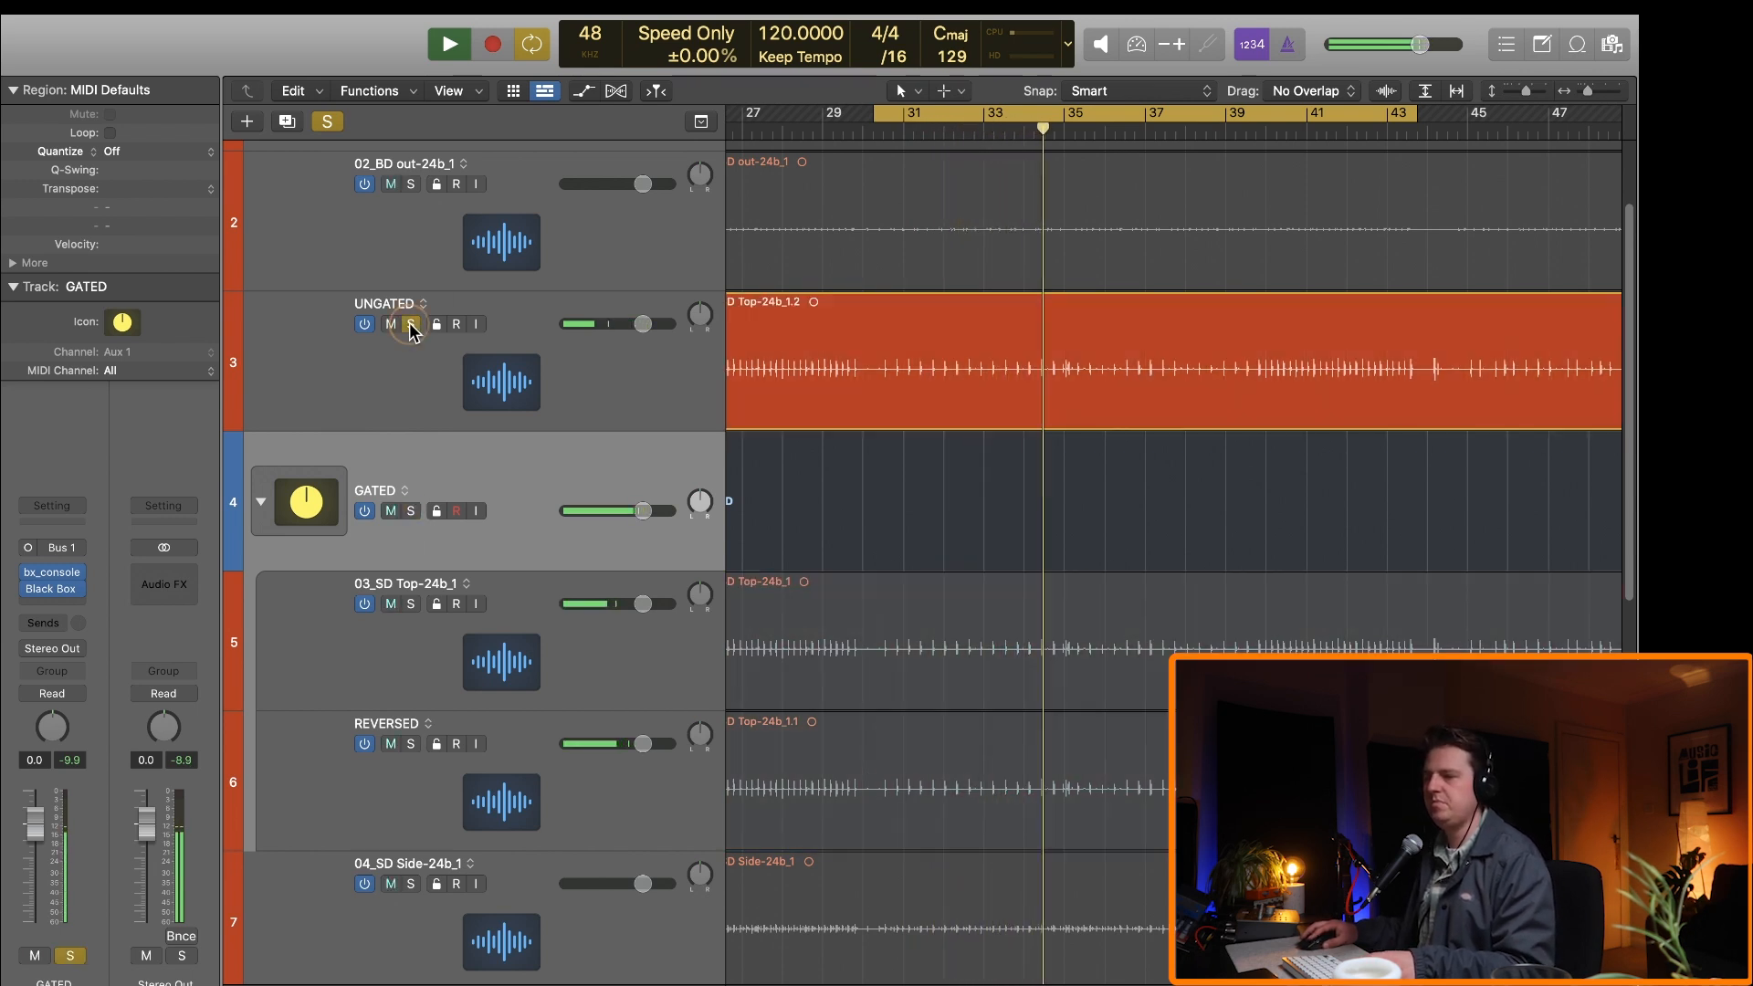
pyautogui.keyDown('alt'); pyautogui.click(412, 511); pyautogui.keyUp('alt')
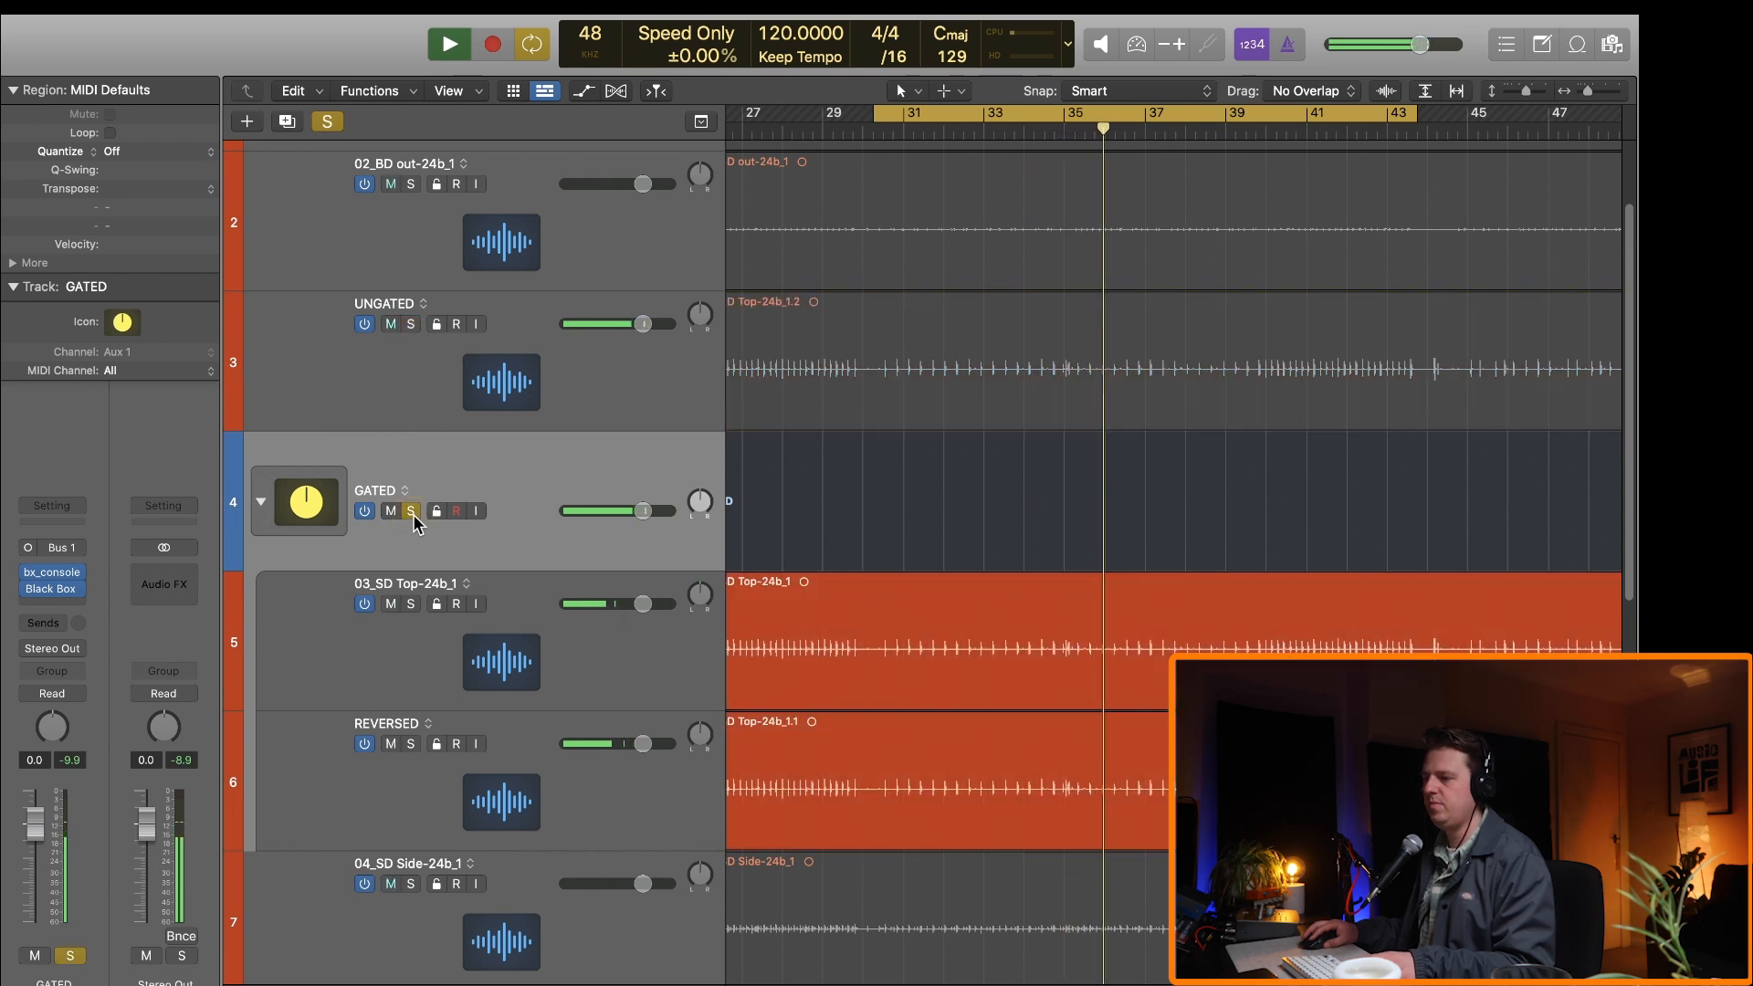
pyautogui.press('space')
# Step: Set the Compressor threshold on the 03_SD Top-24b_1 channel to -29 dB during playback
pyautogui.press('x')
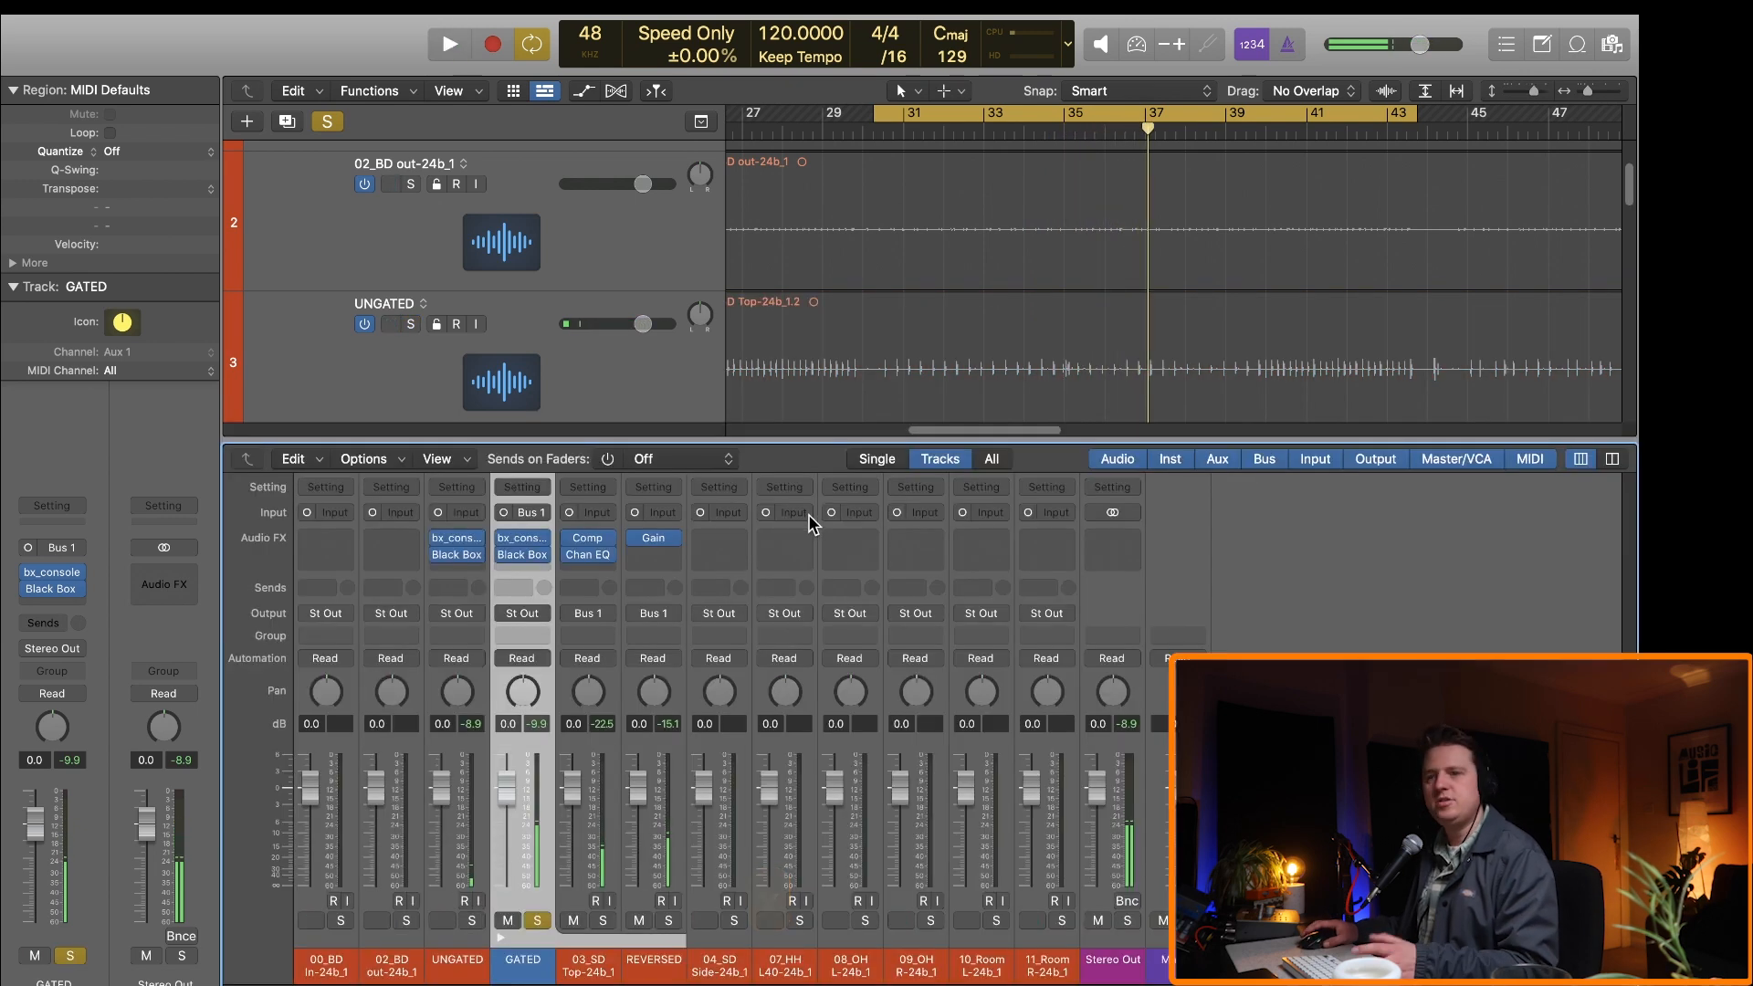
pyautogui.click(588, 545)
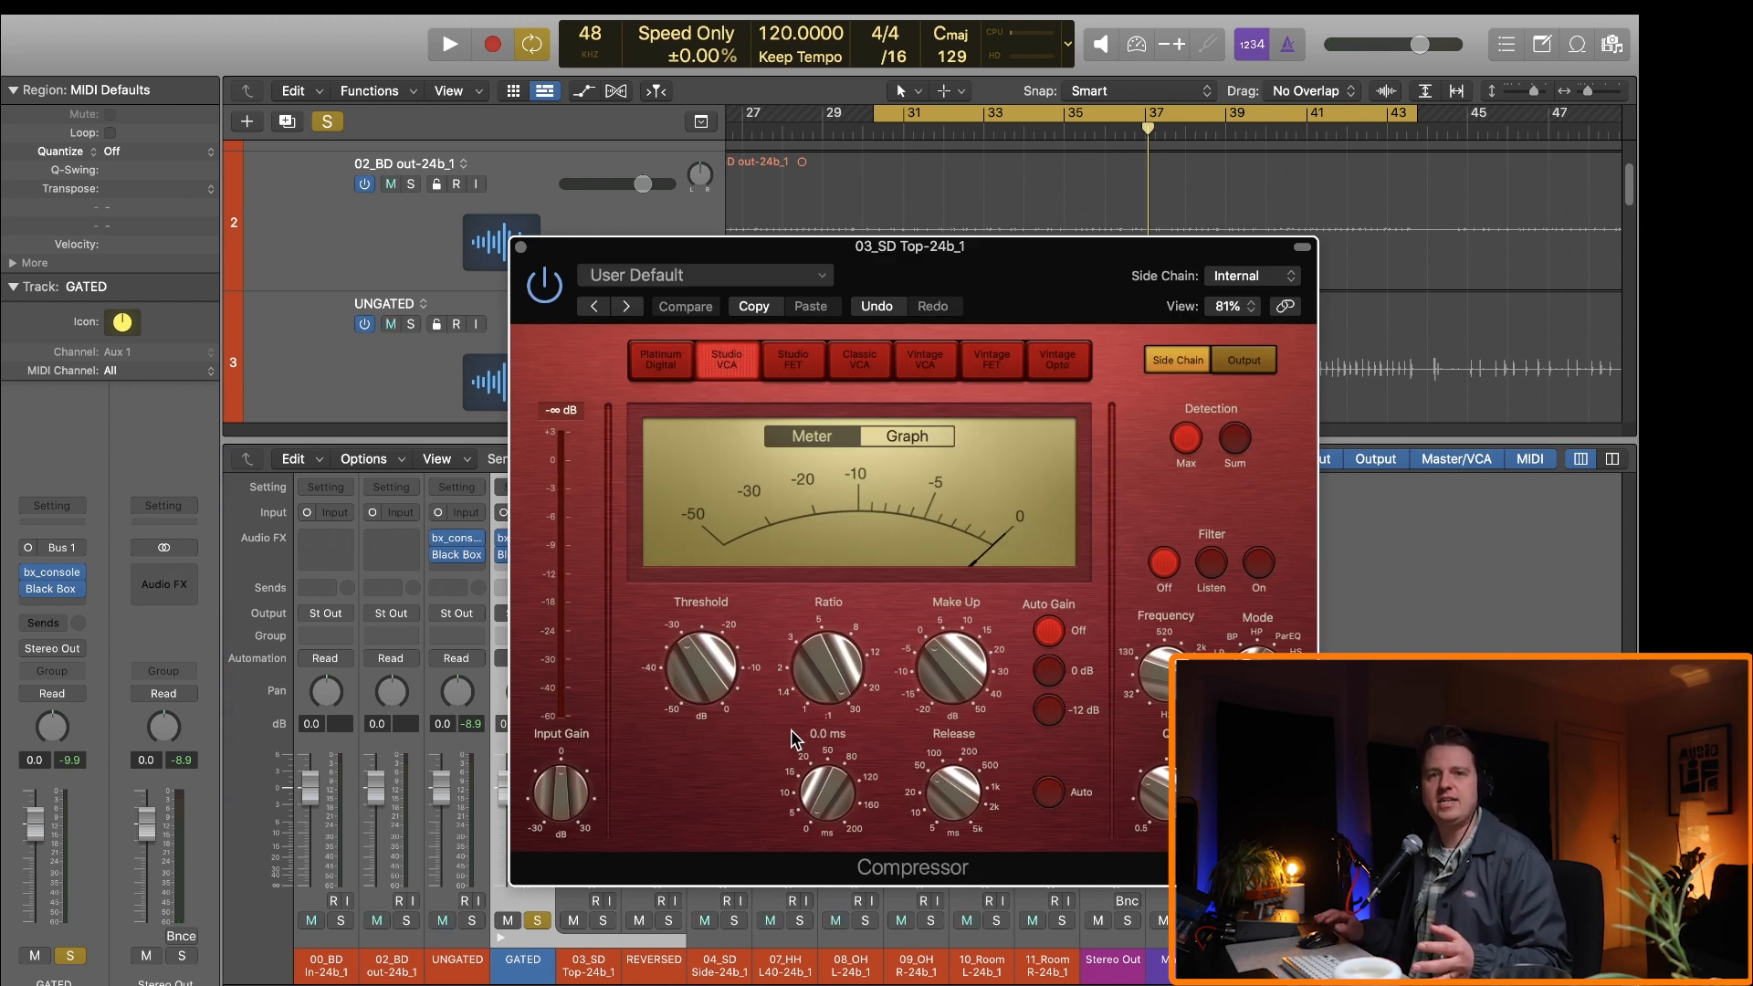
pyautogui.press('space')
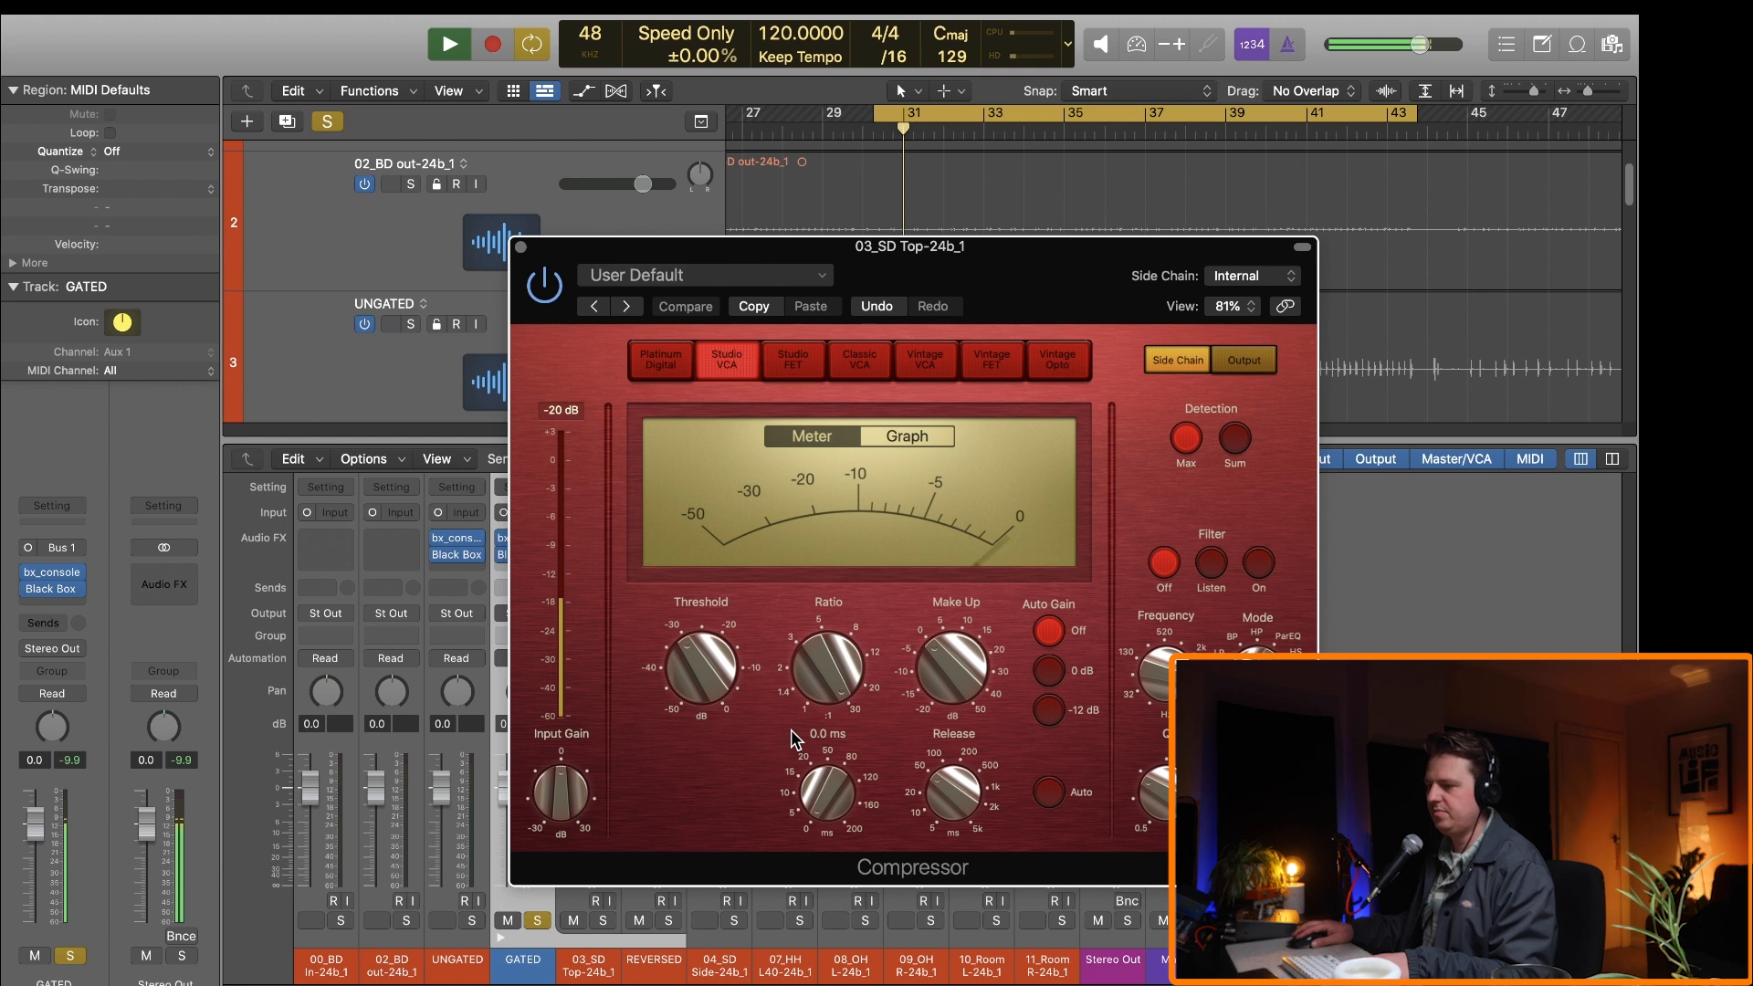
pyautogui.moveTo(693, 685); pyautogui.dragTo(667, 654)
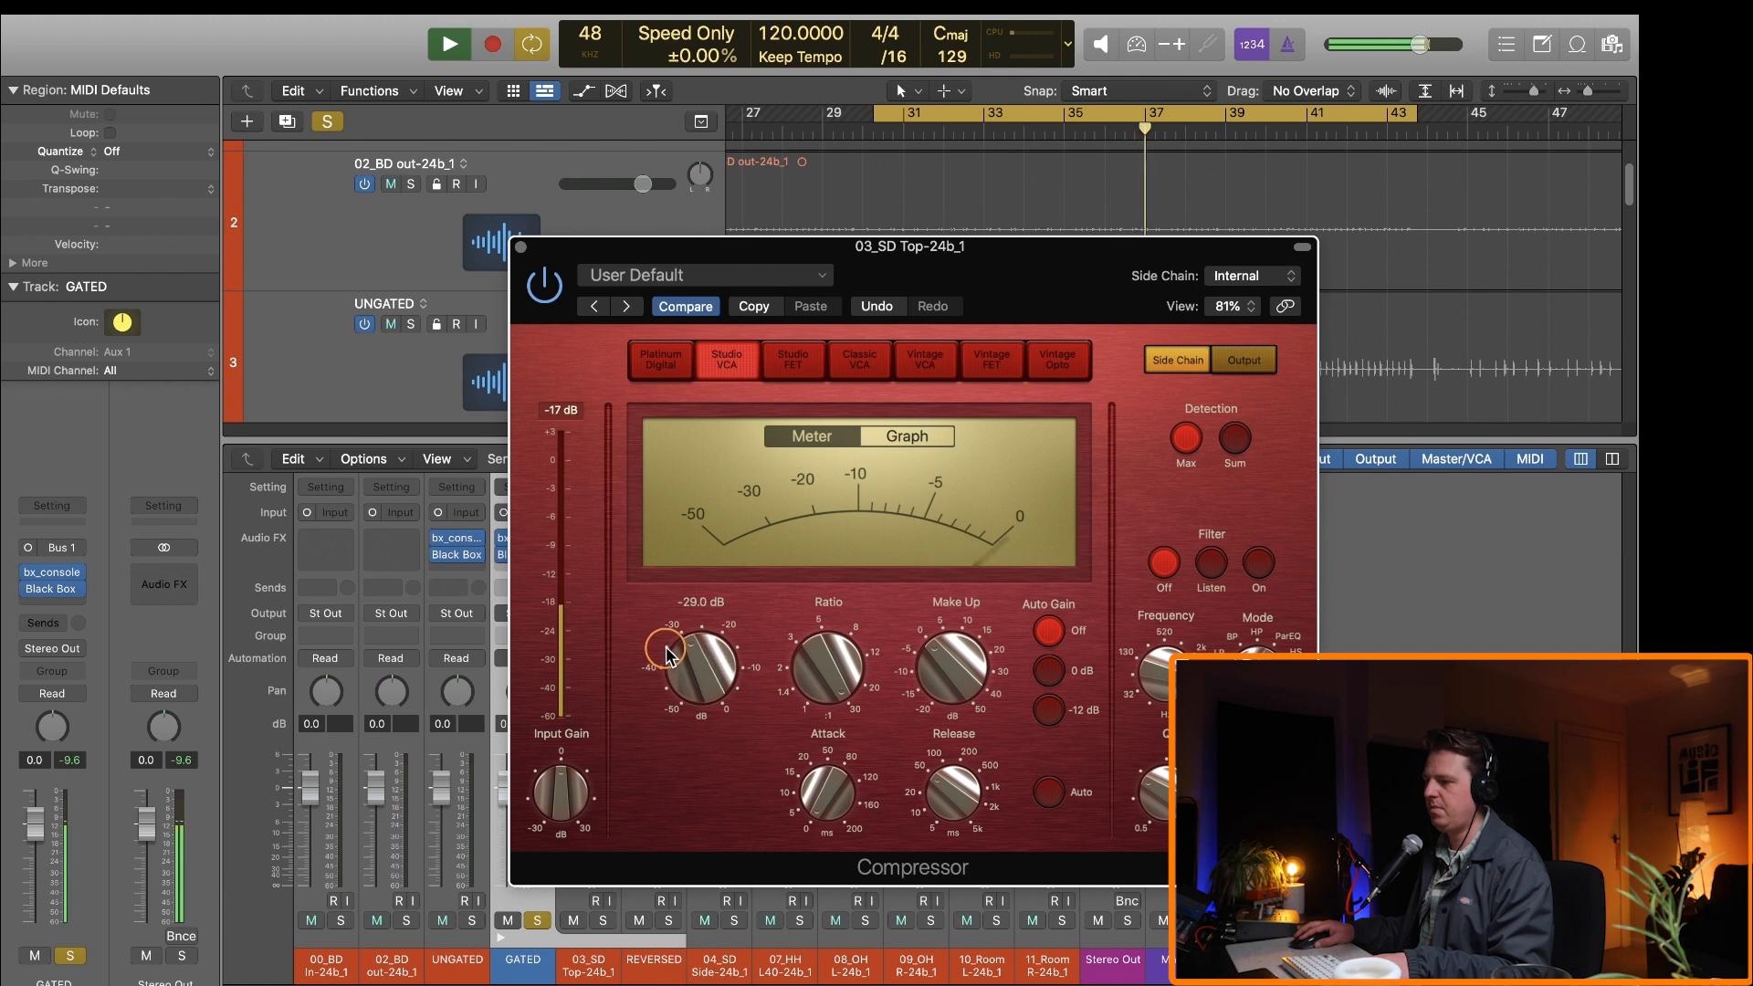
pyautogui.press('super+w')
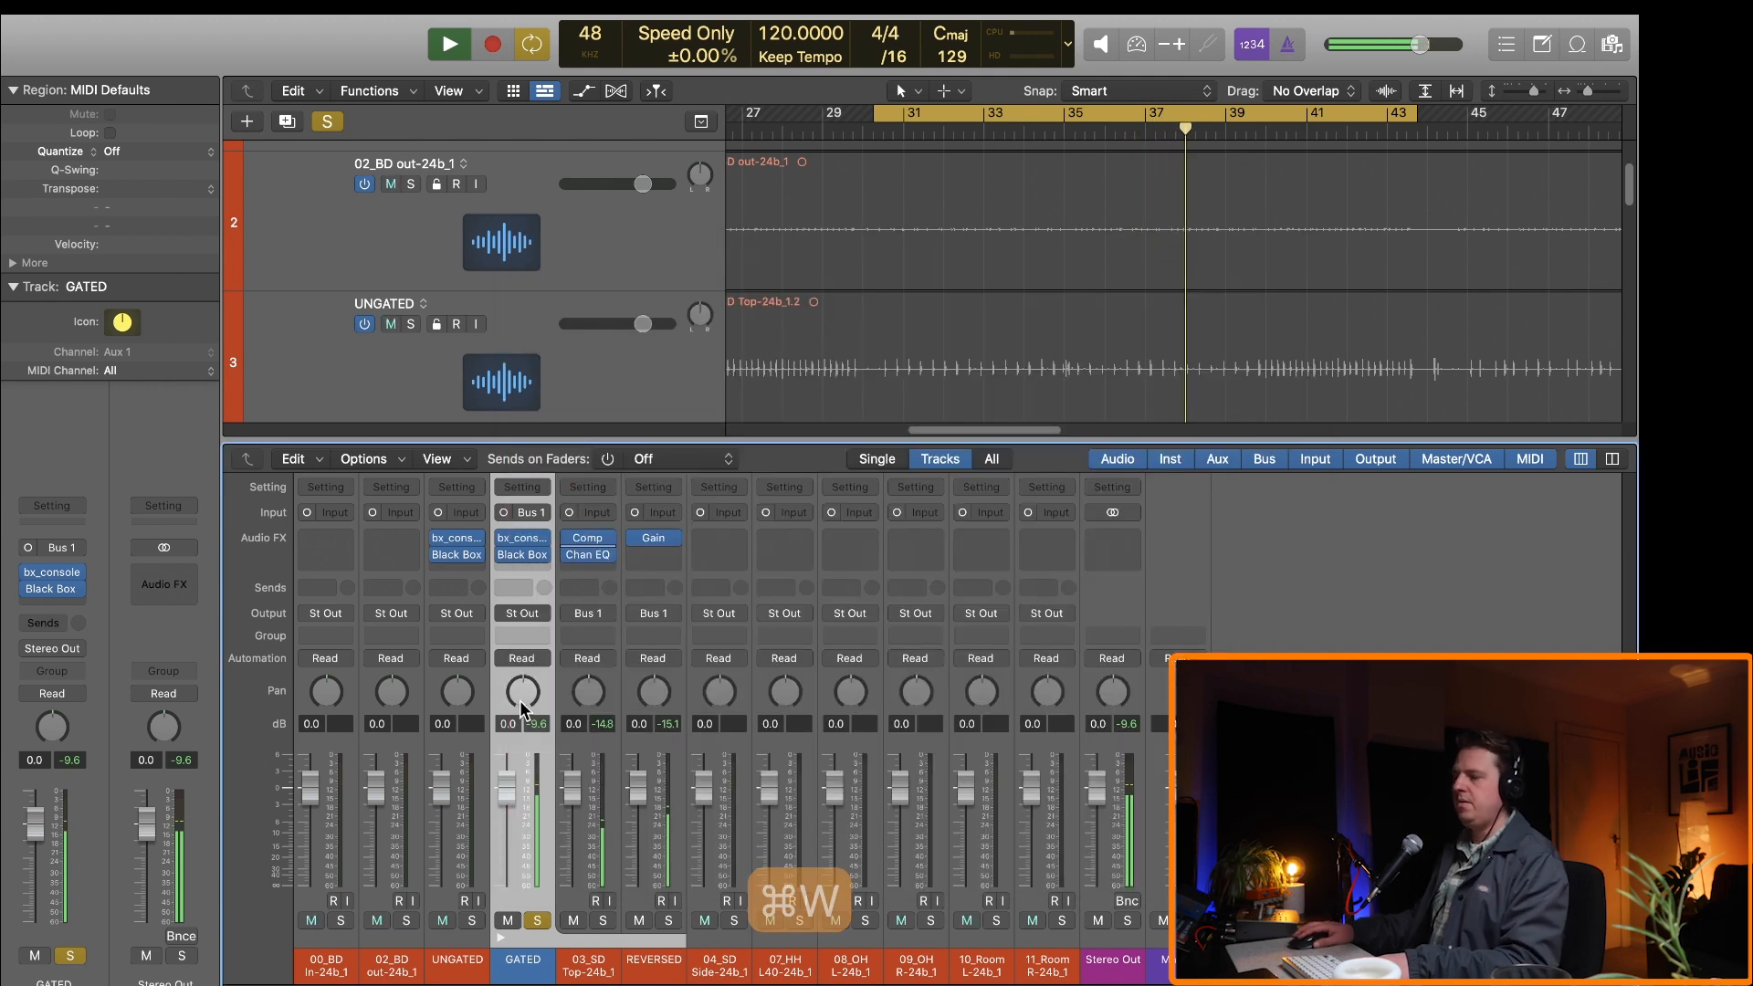
# Step: Soften the low-cut band of the Channel EQ on 03_SD Top-24b_1, setting its frequency to 172 Hz with a lower Q
pyautogui.click(587, 554)
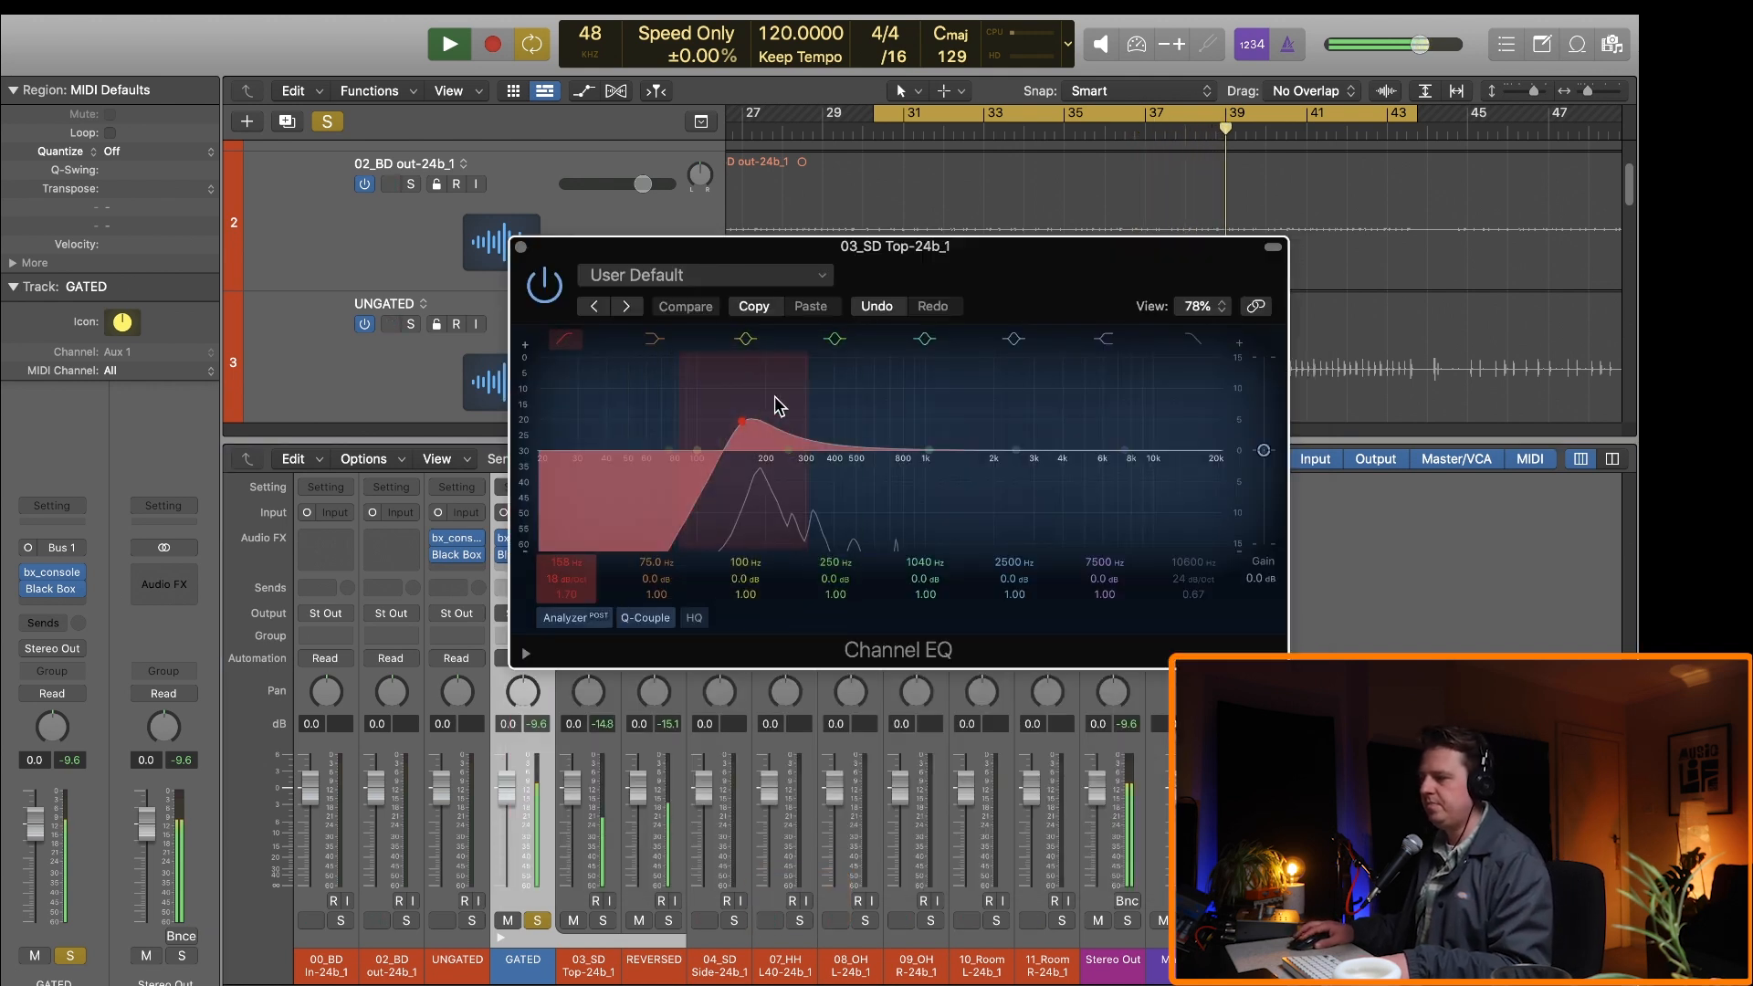
pyautogui.moveTo(743, 422); pyautogui.dragTo(745, 461)
pyautogui.press('space')
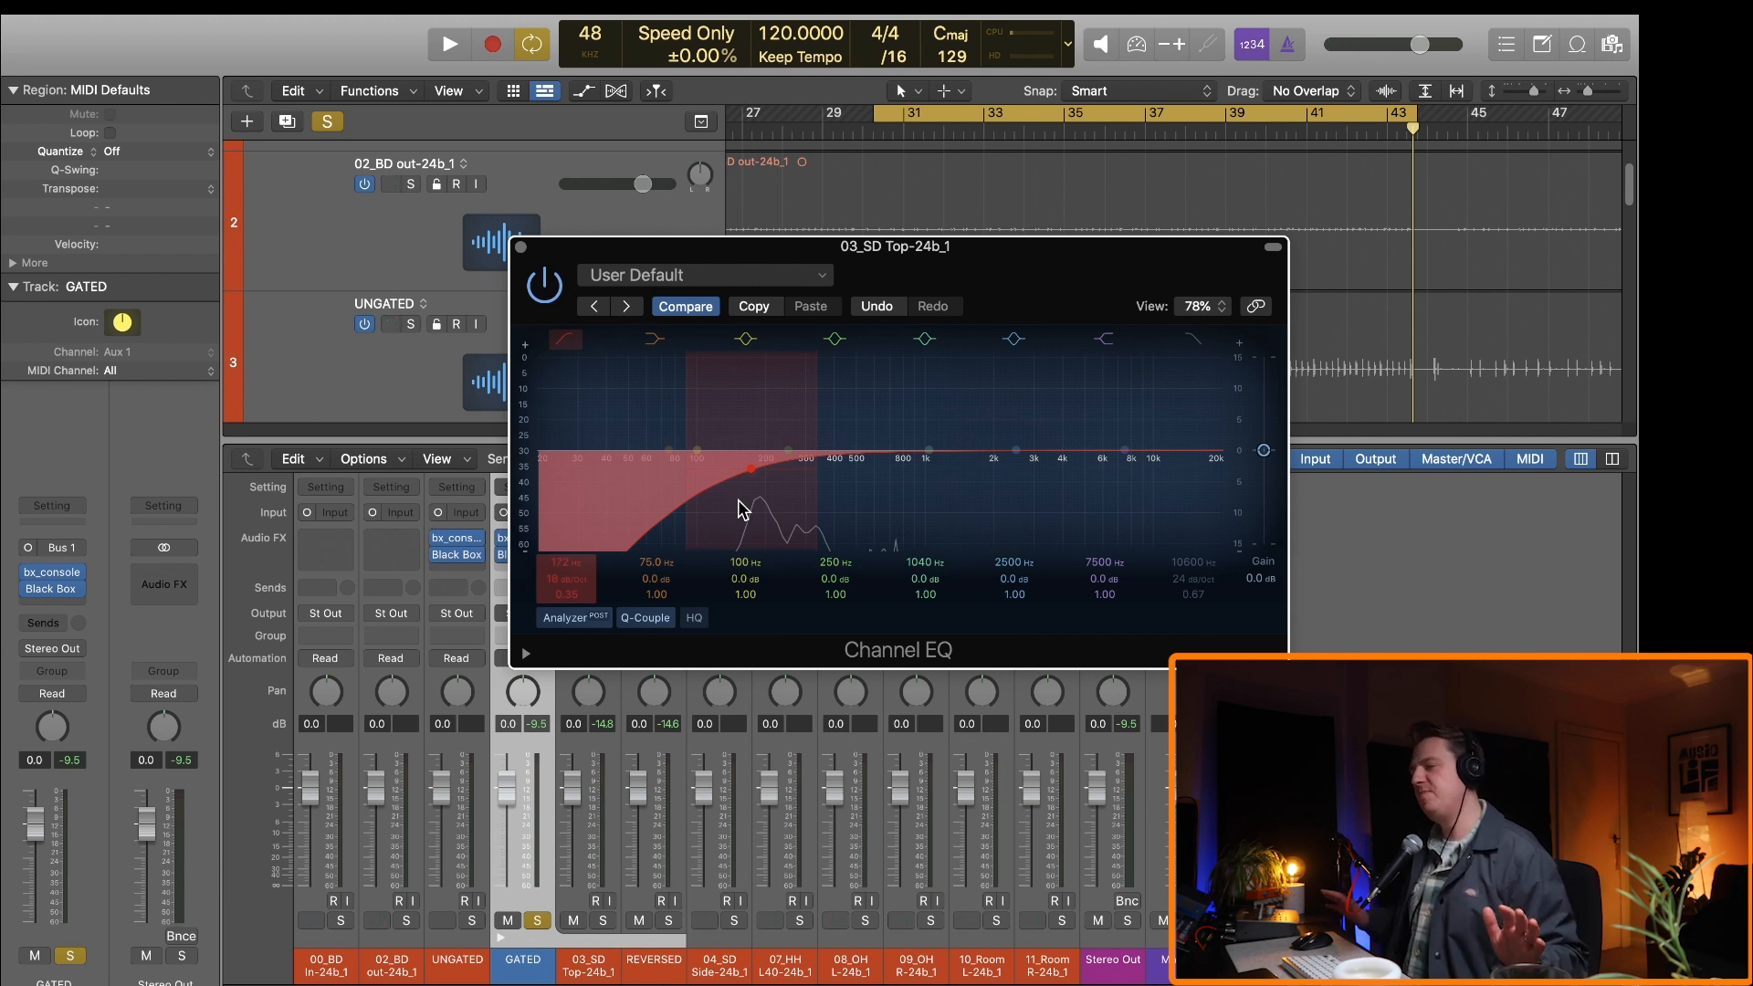
pyautogui.press('super+w')
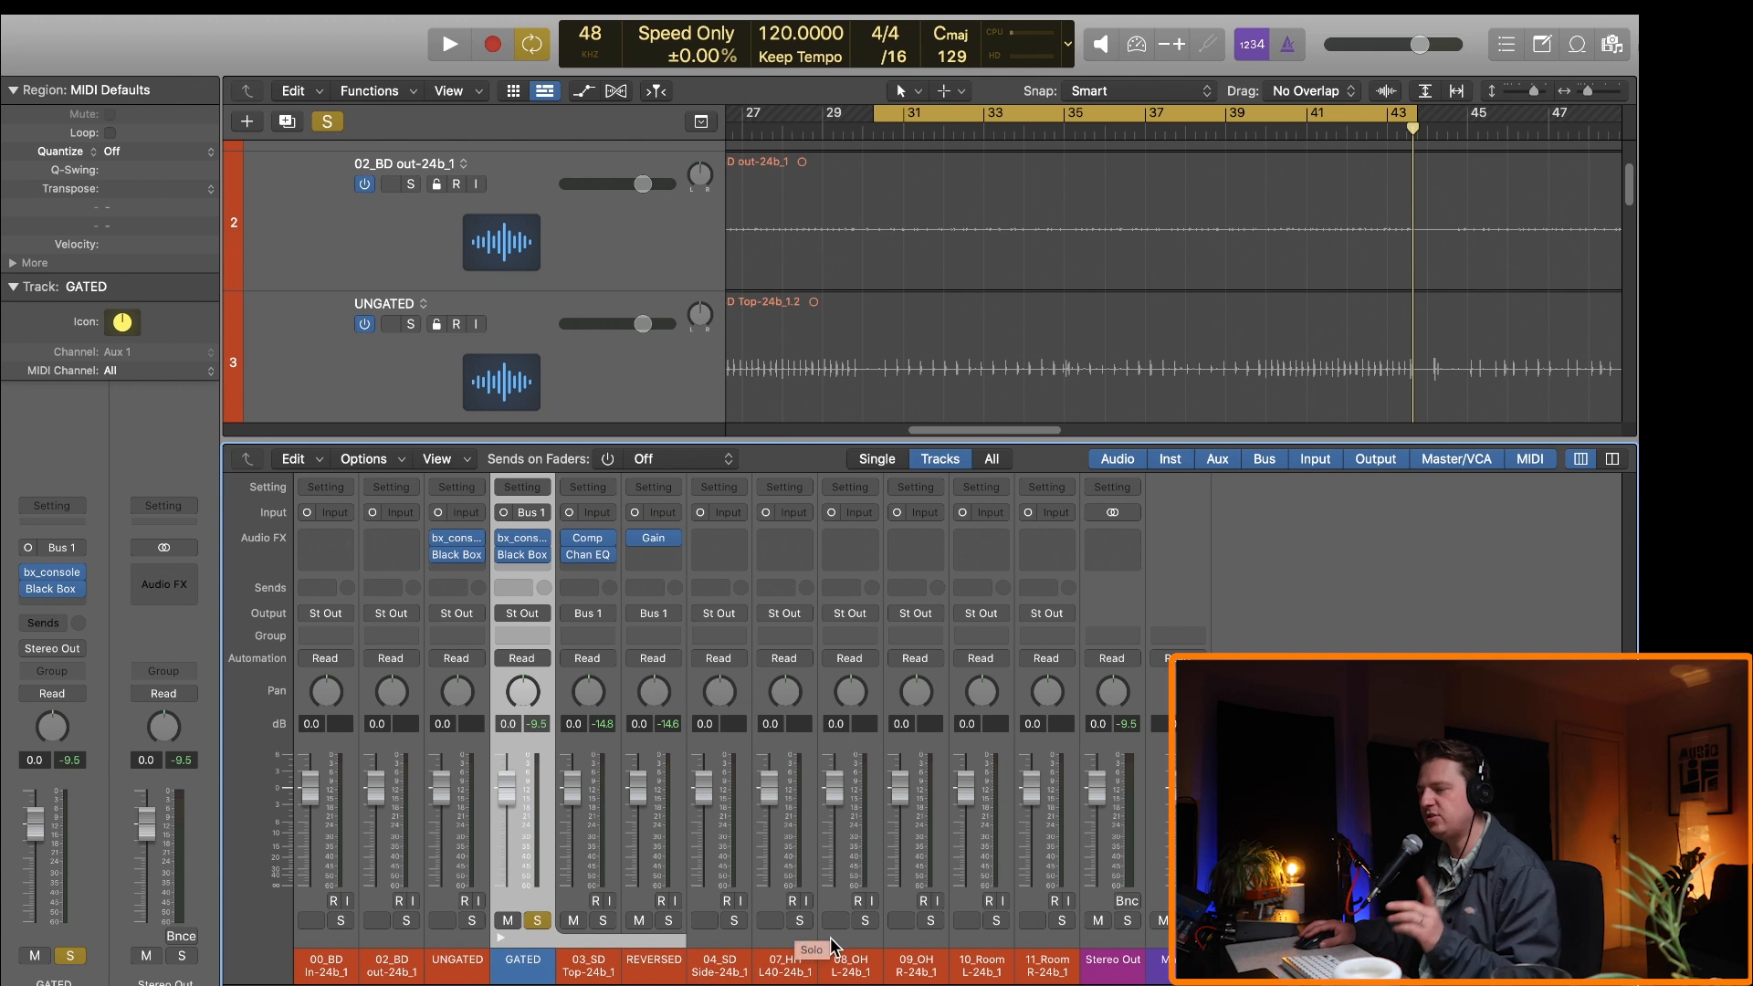
# Step: Solo the 08_OH L-24b_1 and 09_OH R-24b_1 overheads together with the GATED stack, and reselect GATED
pyautogui.click(864, 920)
pyautogui.click(930, 920)
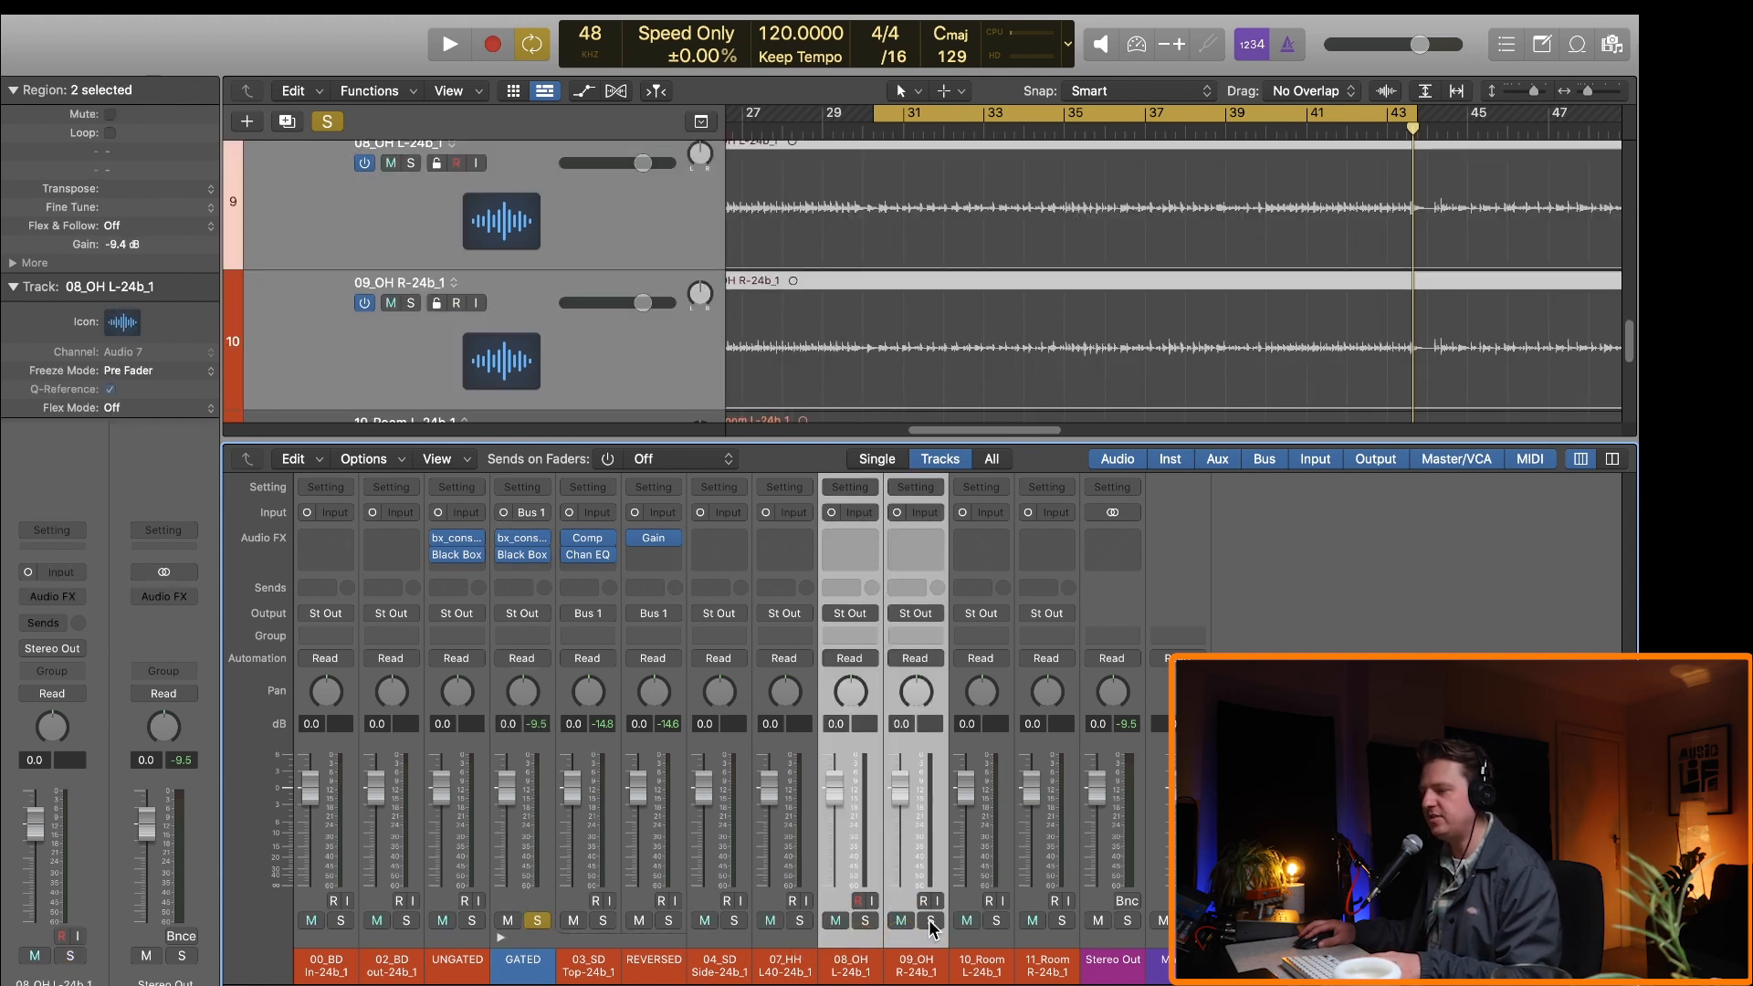
pyautogui.click(529, 899)
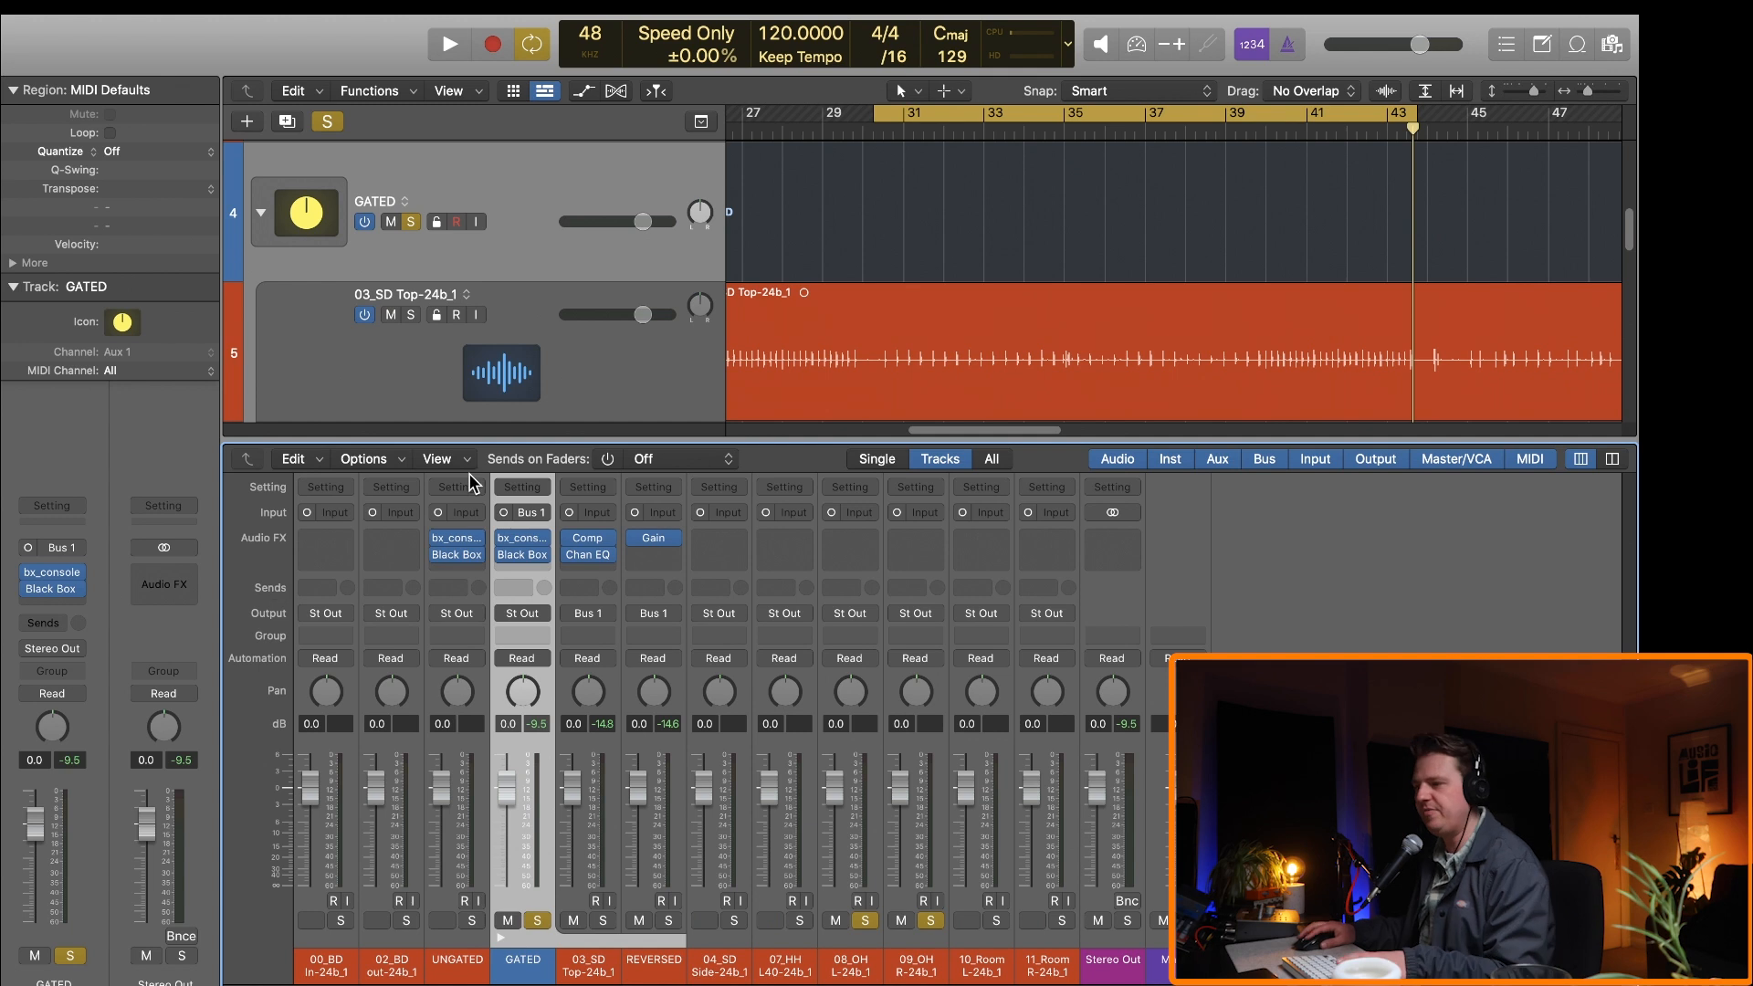
# Step: Play the section while toggling phase inversion in the GATED stack's bx_console to compare the snare's phase against the overheads
pyautogui.press('space')
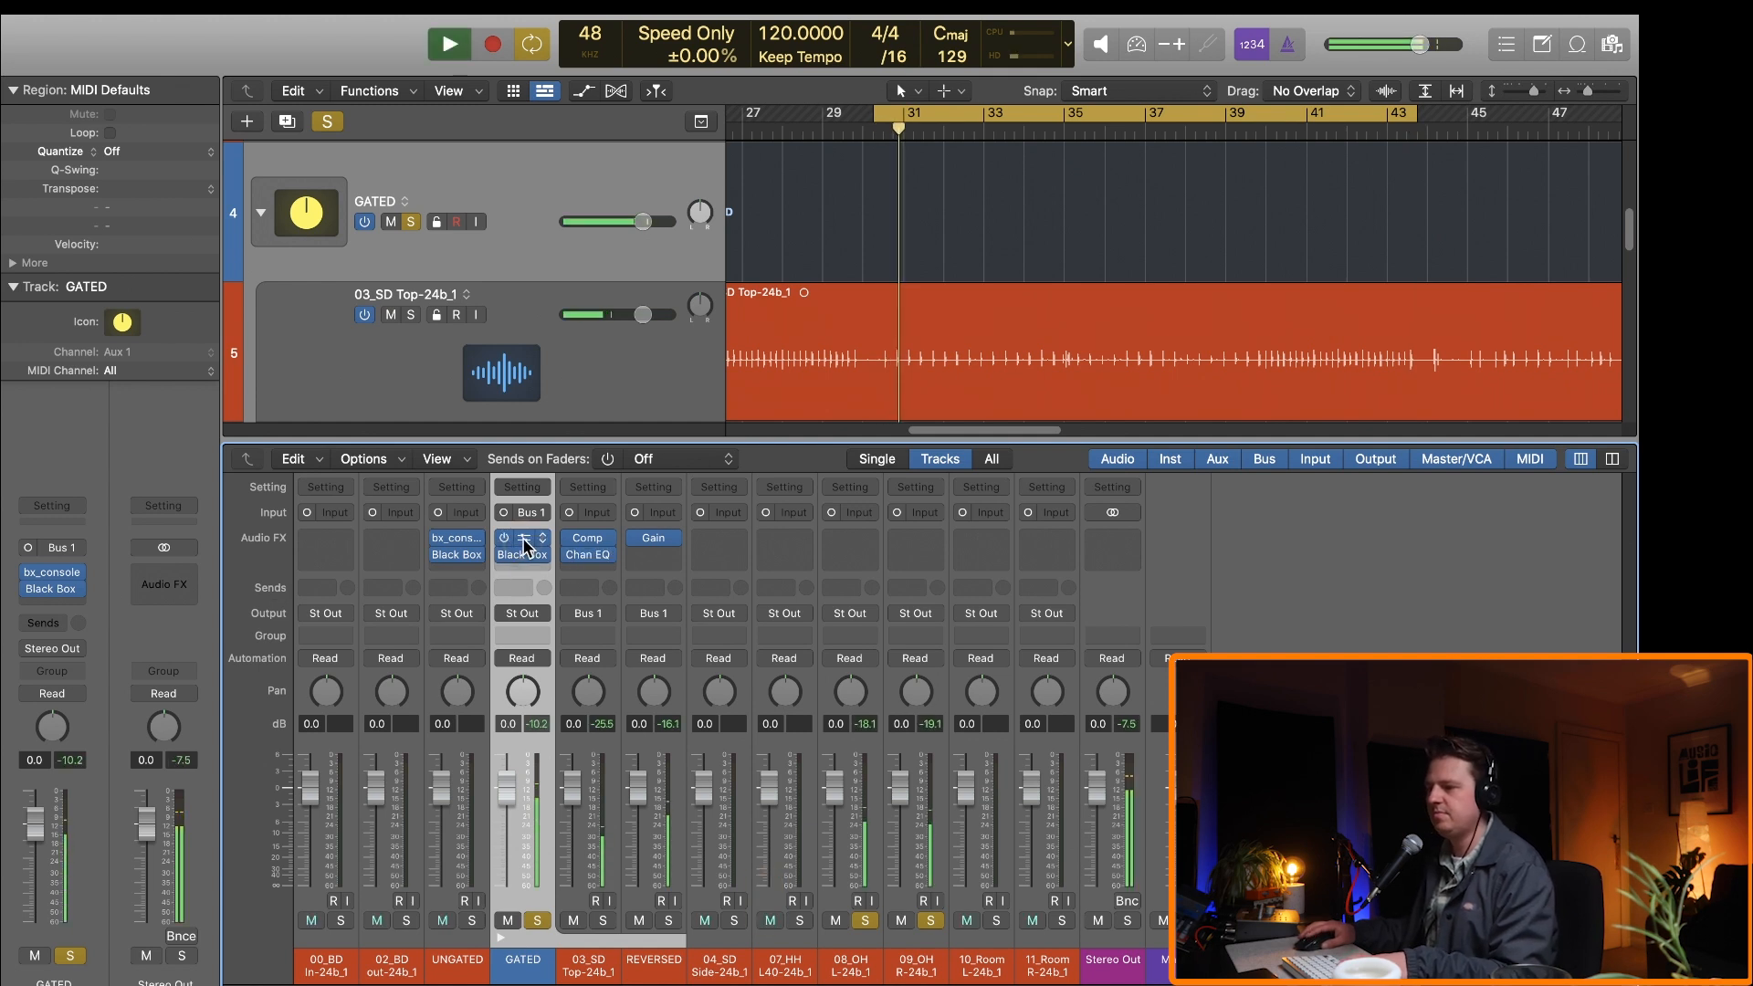
pyautogui.click(522, 546)
pyautogui.click(1231, 288)
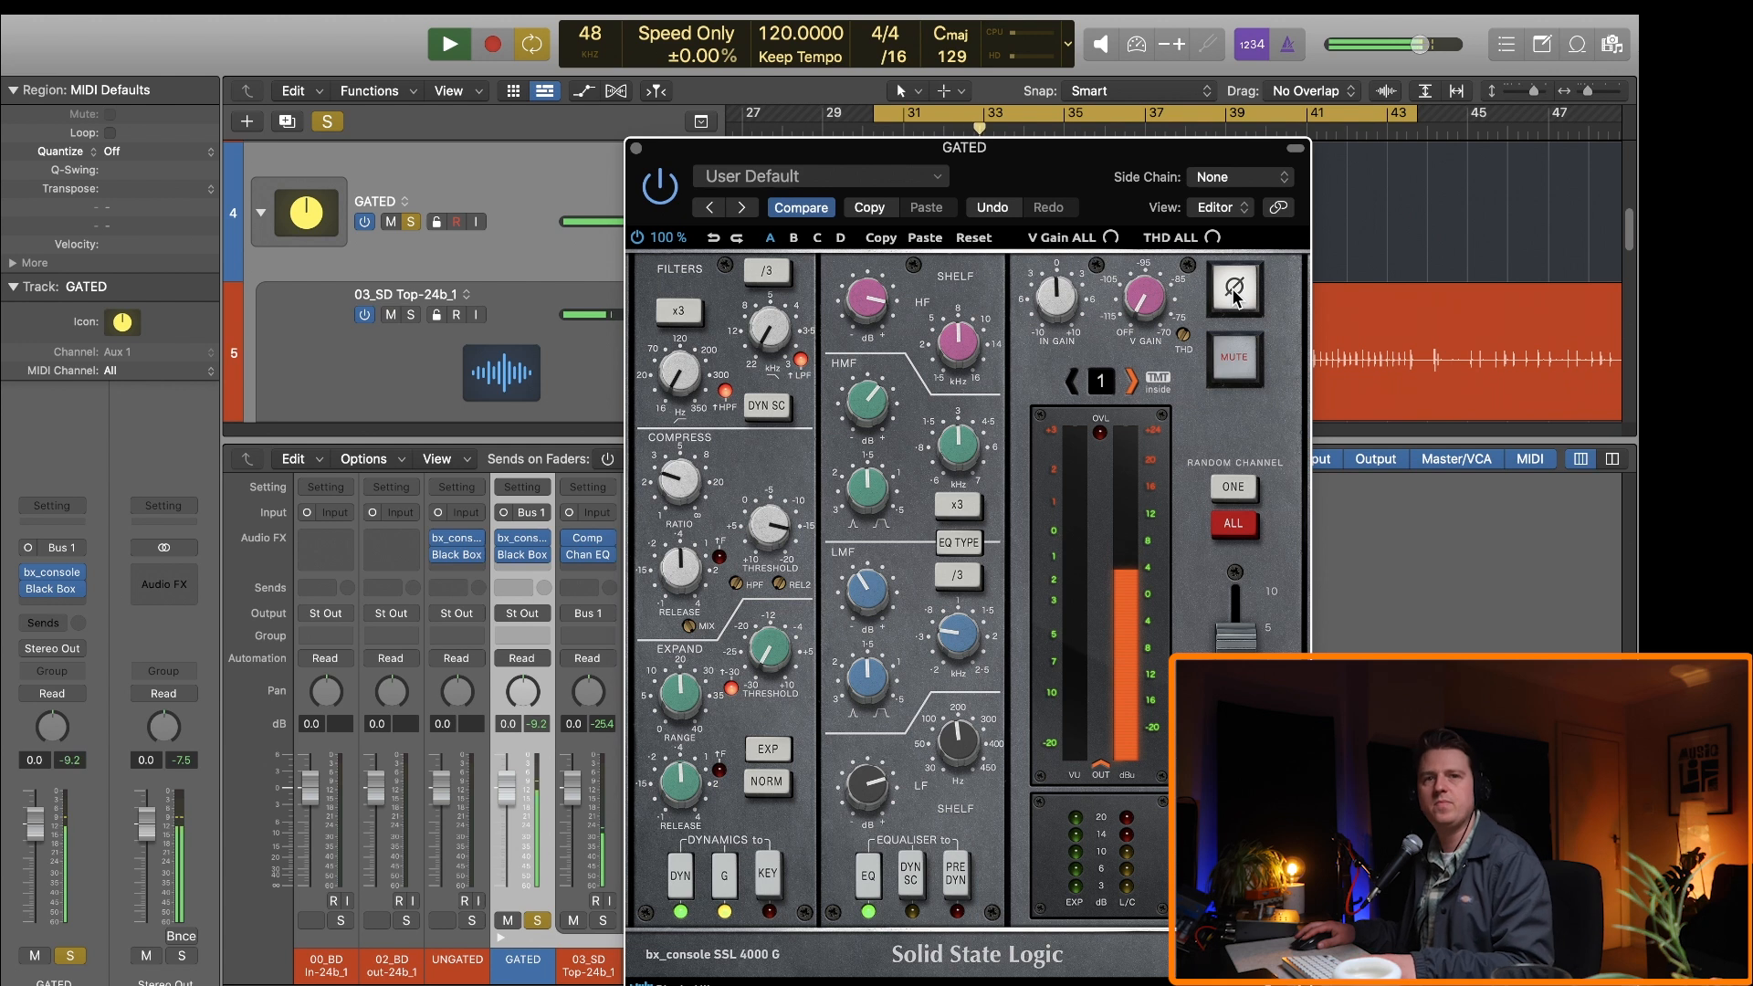
pyautogui.click(1234, 294)
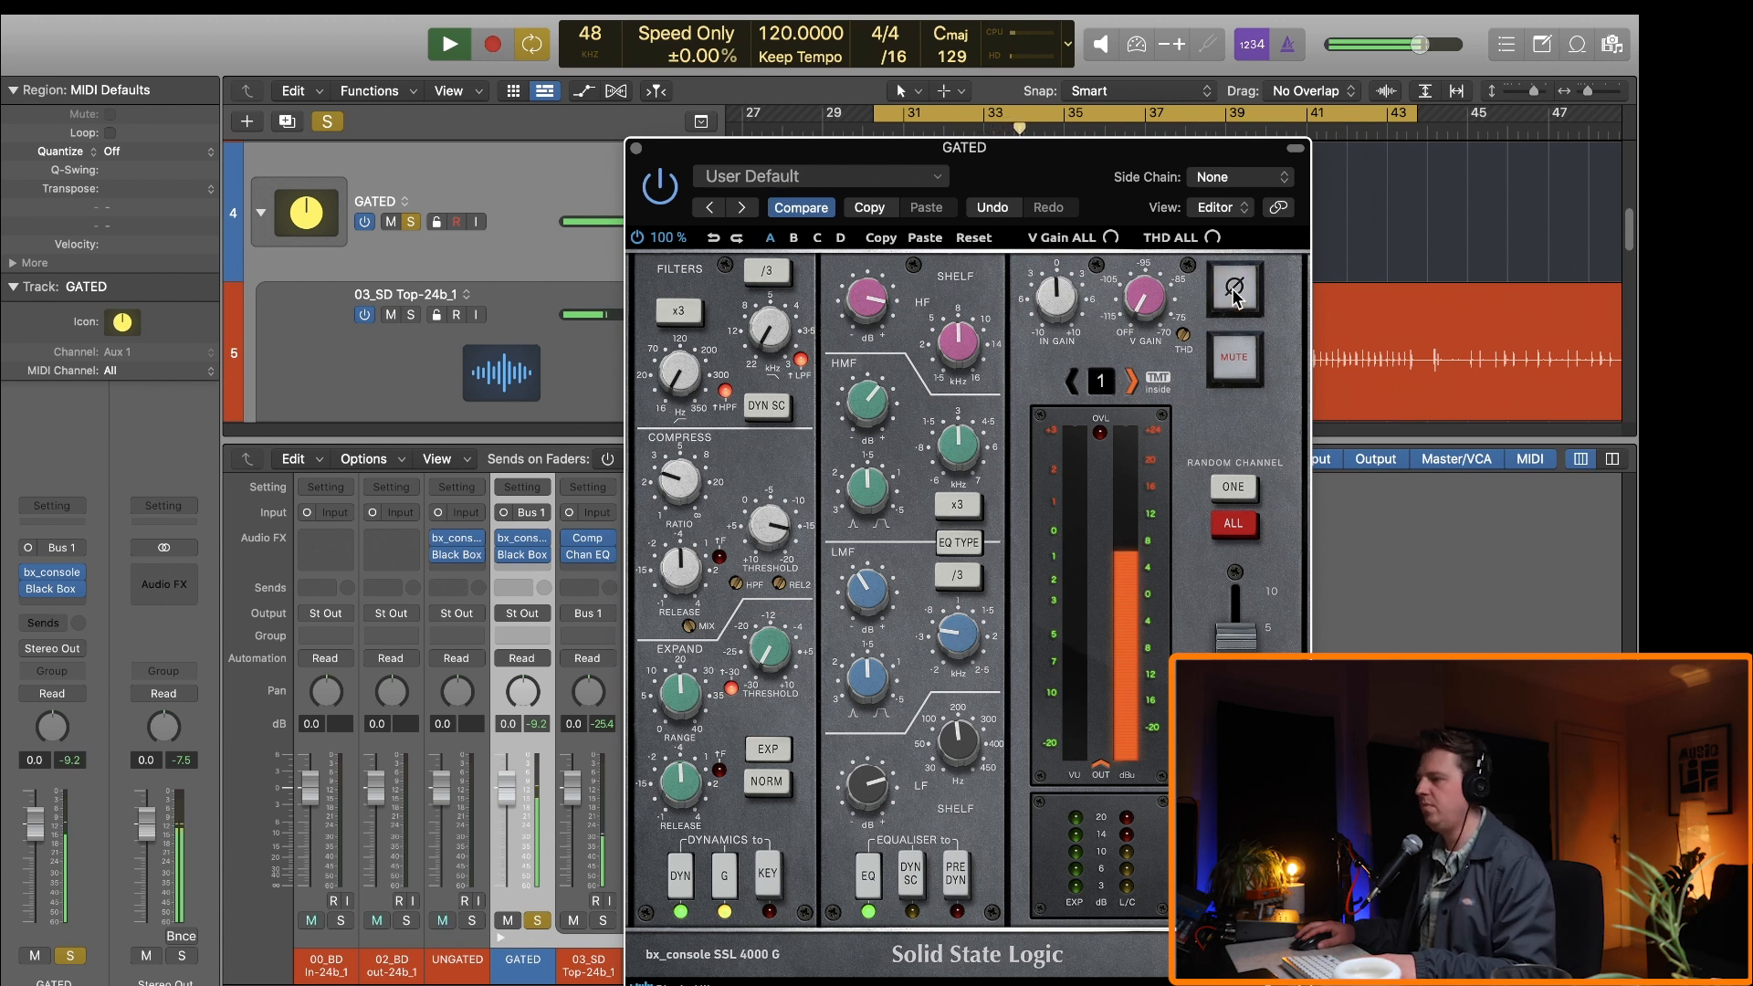
pyautogui.click(1234, 292)
pyautogui.press('space')
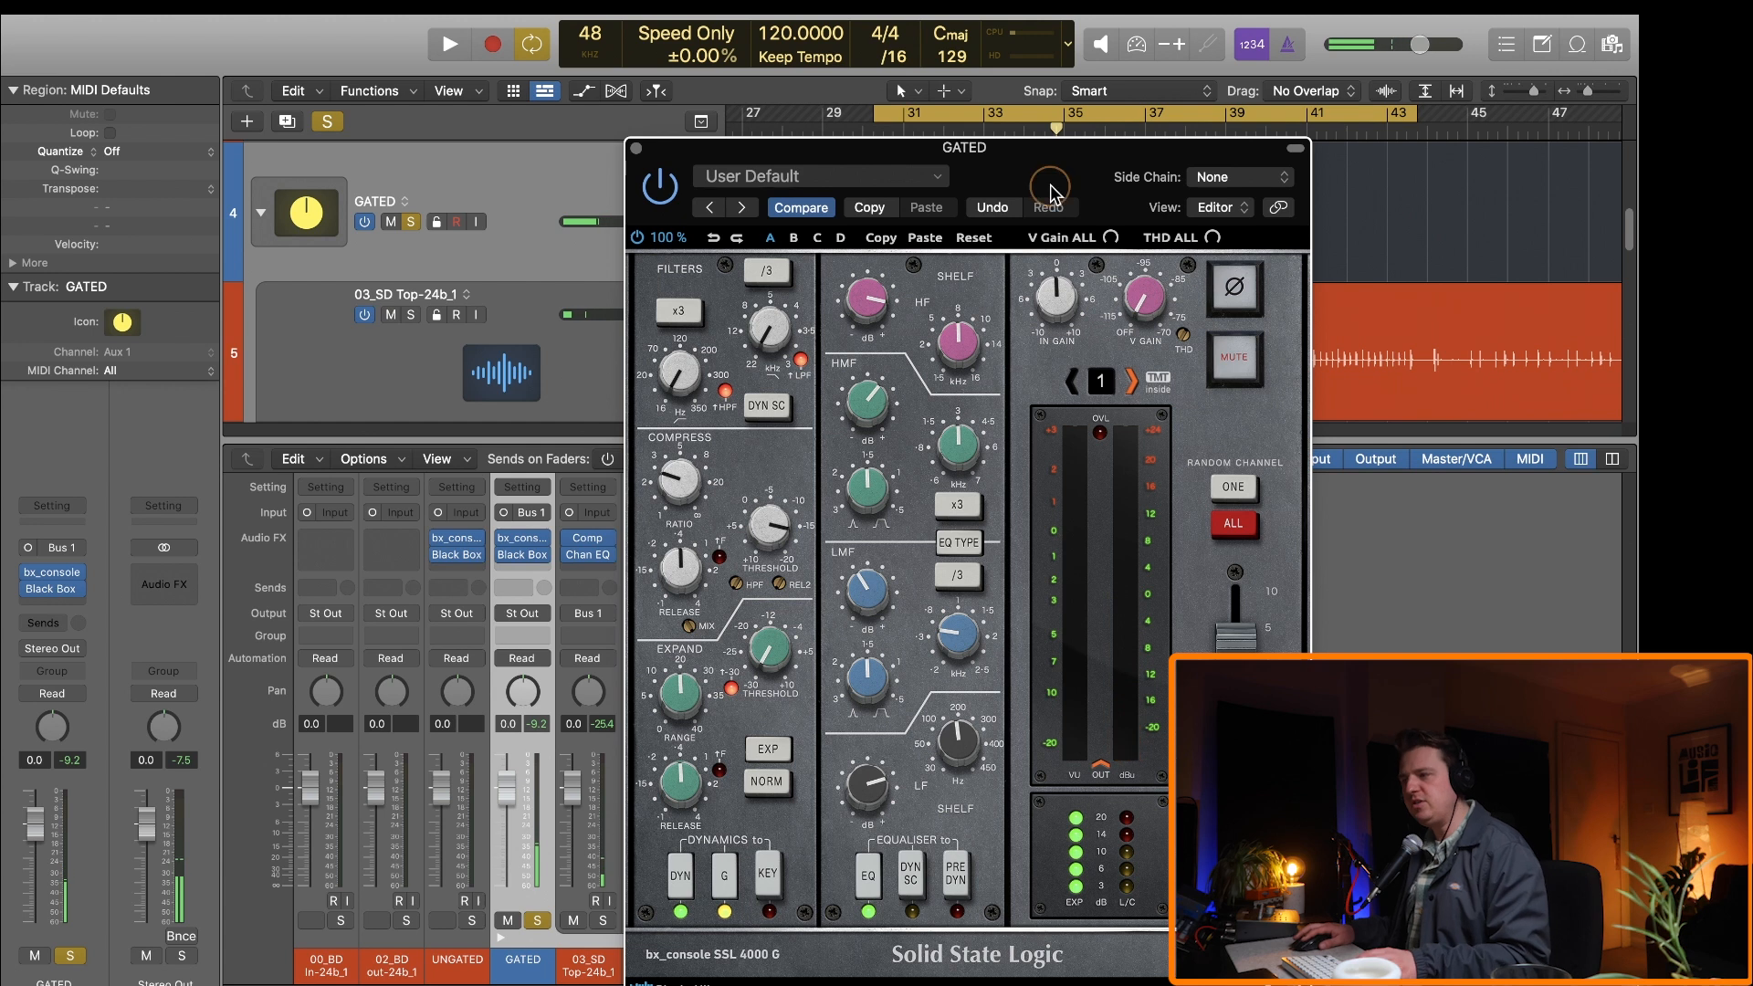
pyautogui.press('shift+super+w')
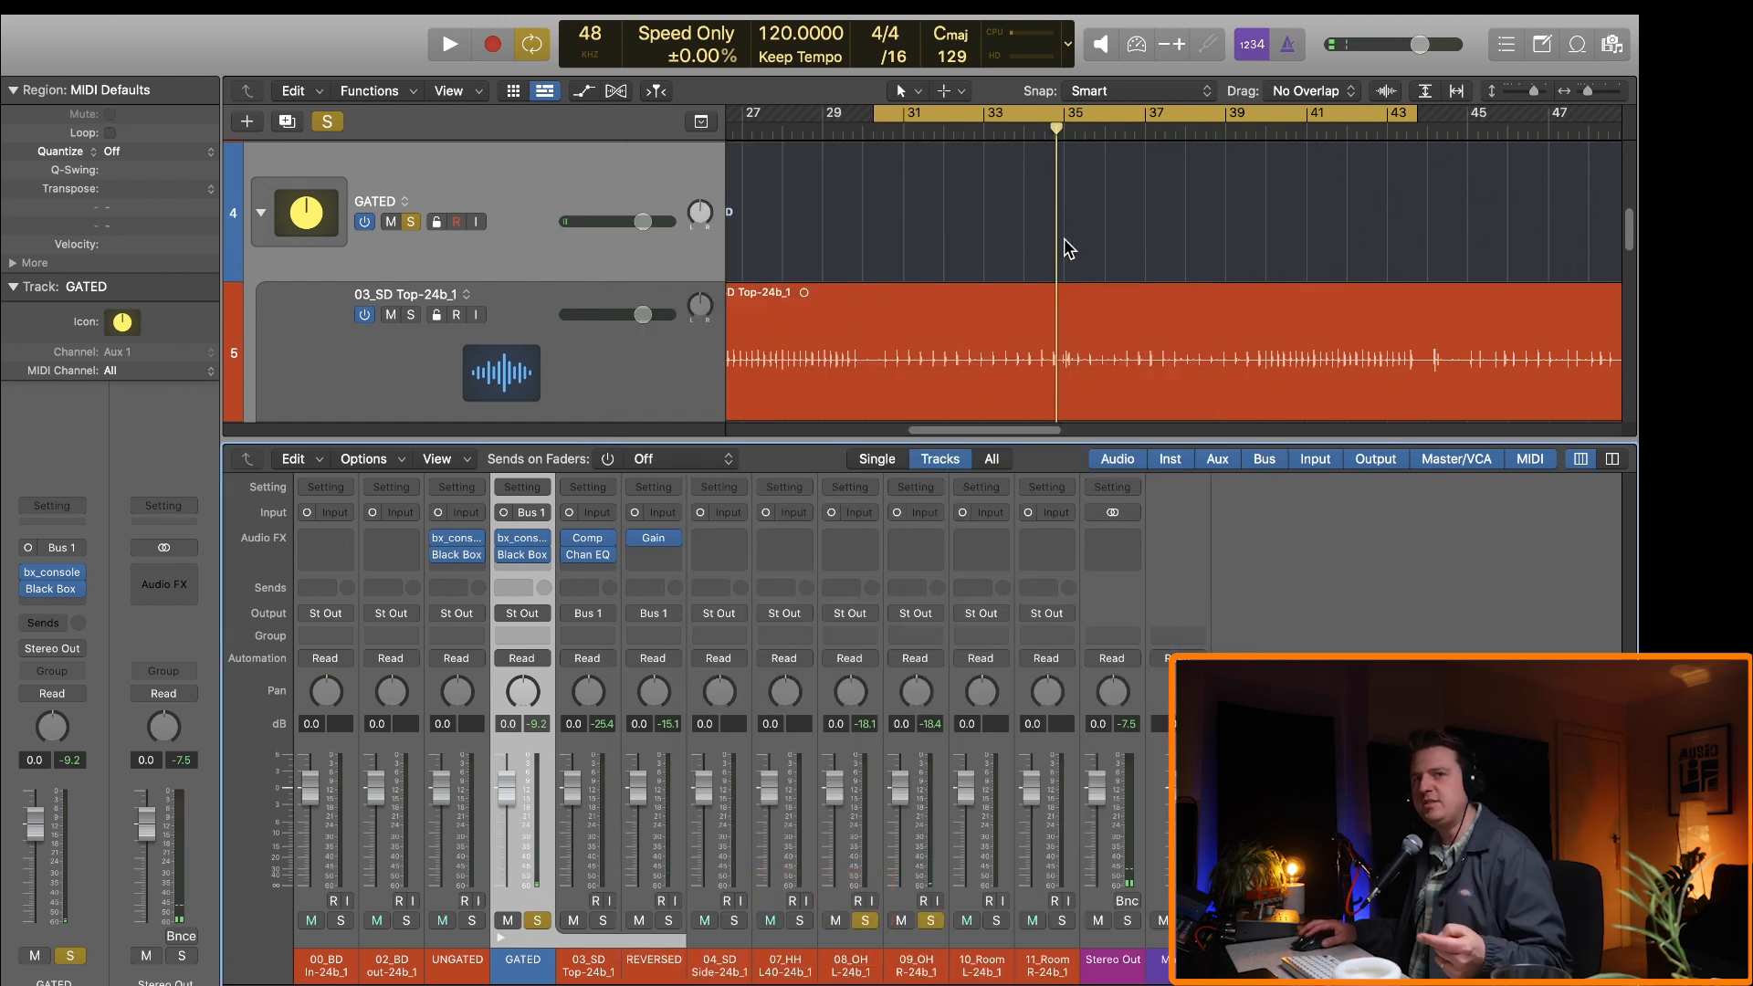